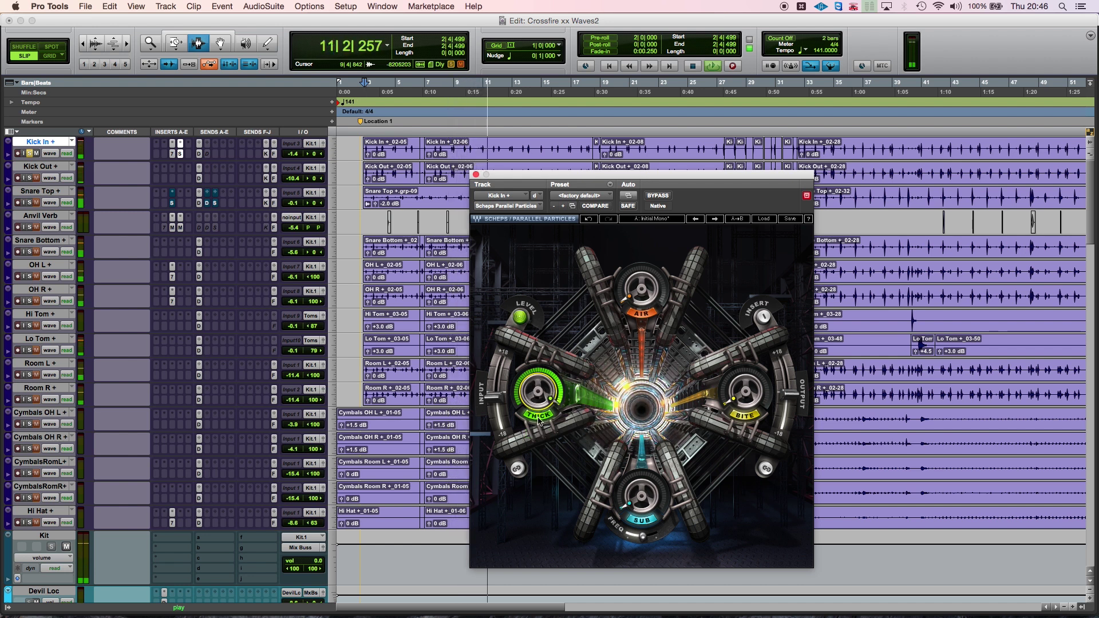
# - Reduce the Thick amount to a little over half on the Kick In track and switch Thick off
pyautogui.moveTo(541, 420); pyautogui.dragTo(541, 448)
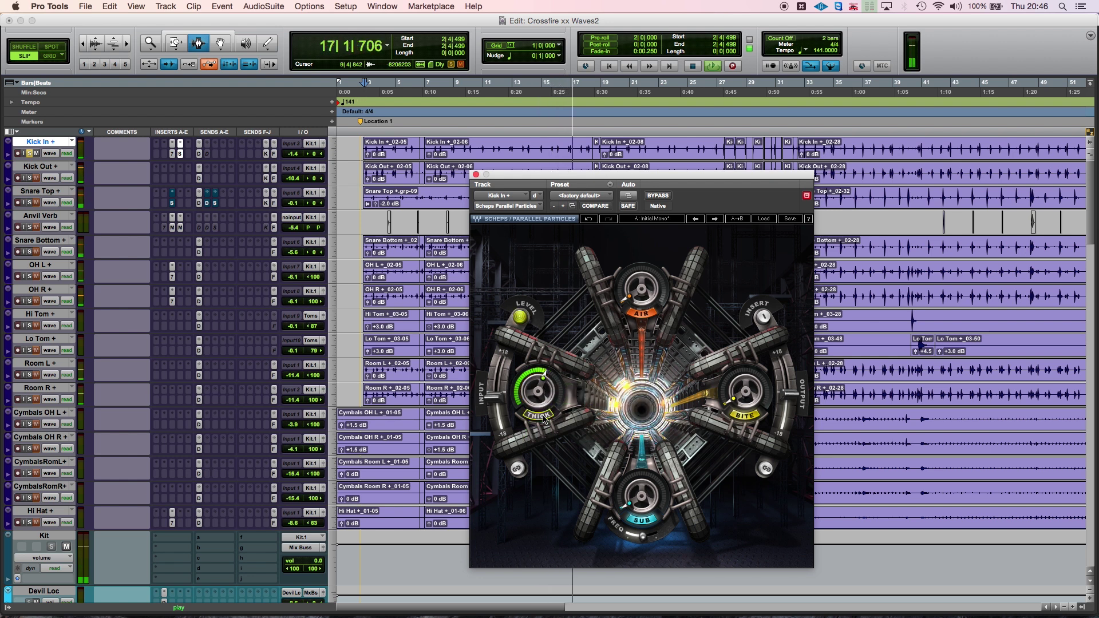
pyautogui.press('space')
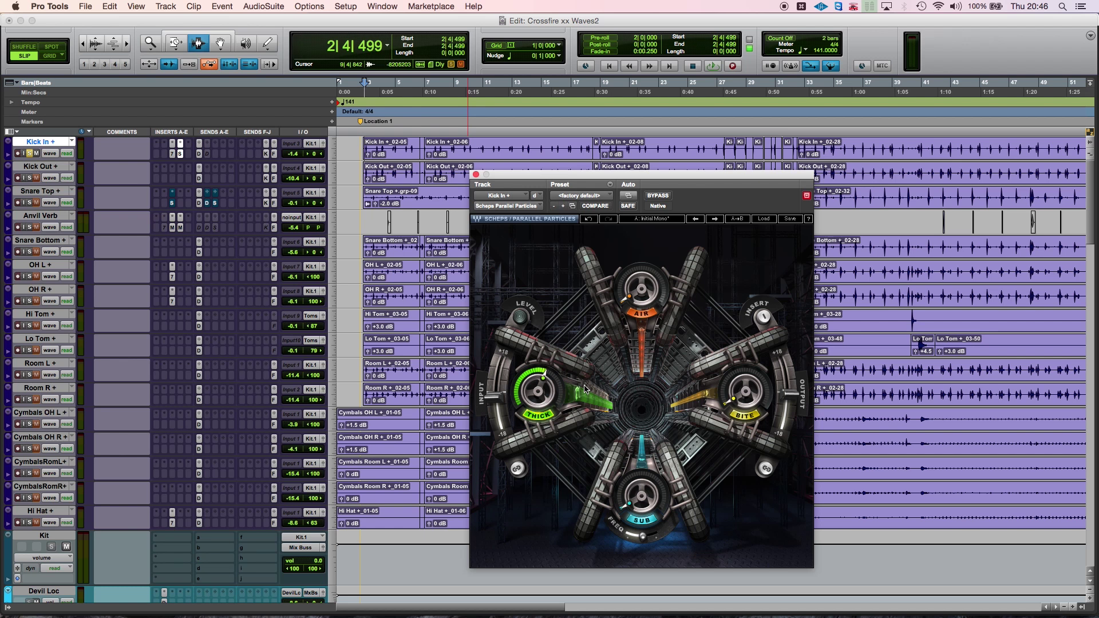
pyautogui.click(539, 418)
# - Raise Bite to 100 during playback to audition it, and bring it back to about half
pyautogui.press('space')
pyautogui.click(747, 395)
pyautogui.moveTo(747, 395); pyautogui.dragTo(747, 317)
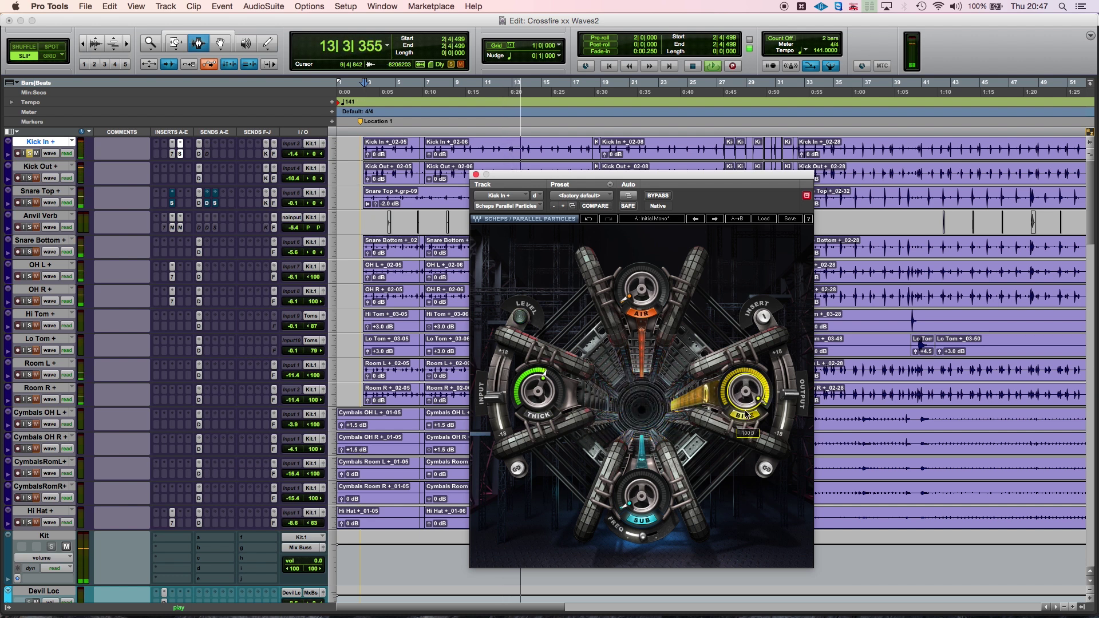
pyautogui.click(747, 416)
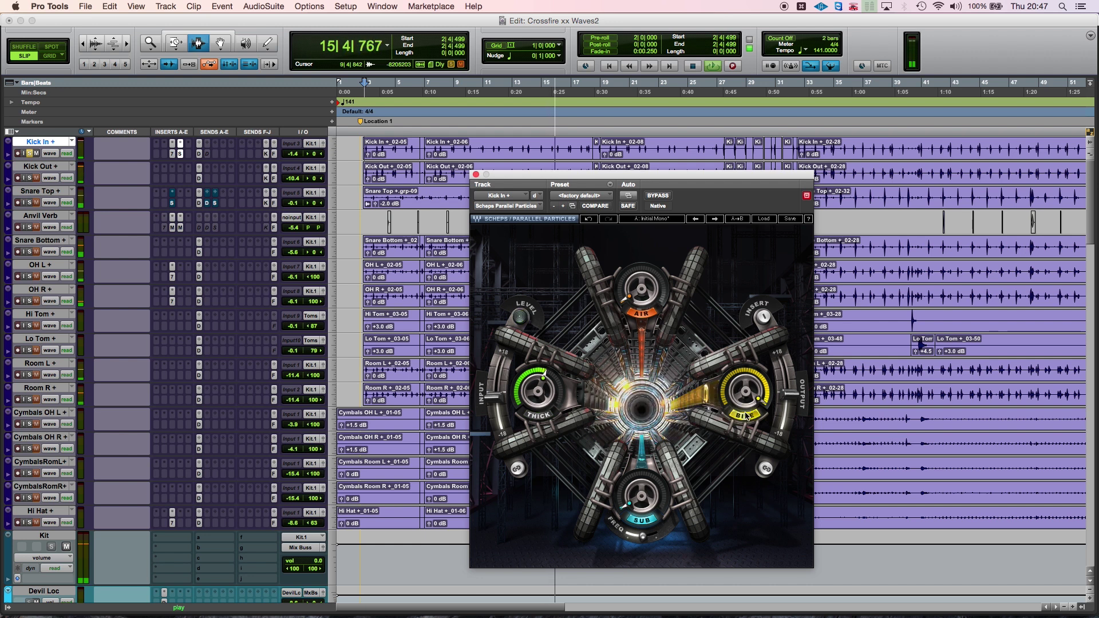
pyautogui.moveTo(746, 394); pyautogui.dragTo(746, 409)
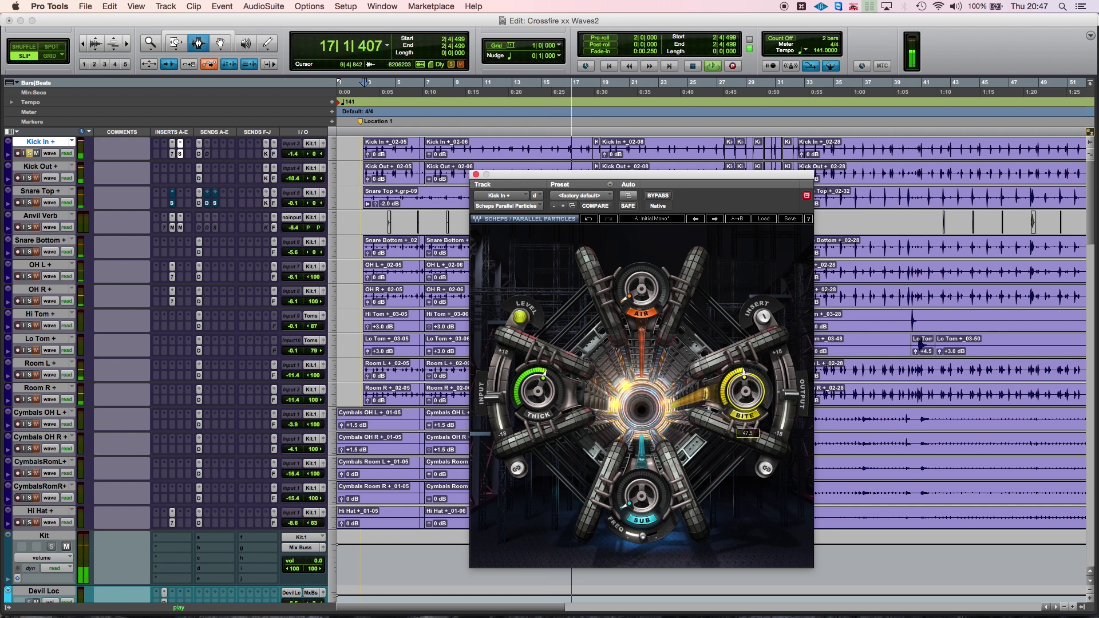
# - Compare the kick with Bite switched off and on again, and stop playback
pyautogui.click(743, 416)
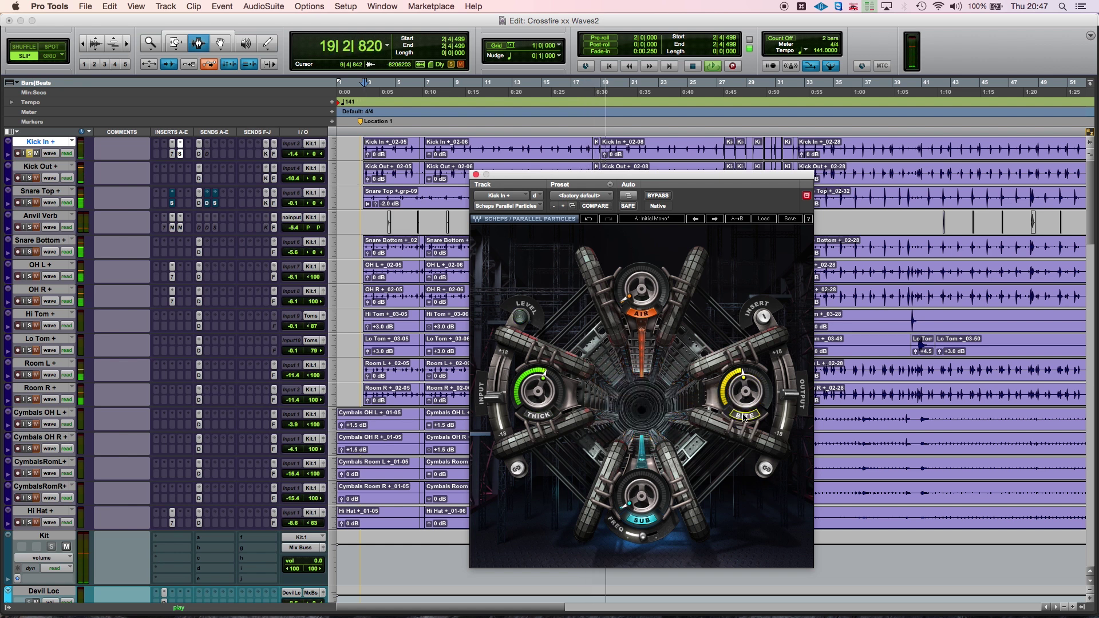
pyautogui.click(743, 416)
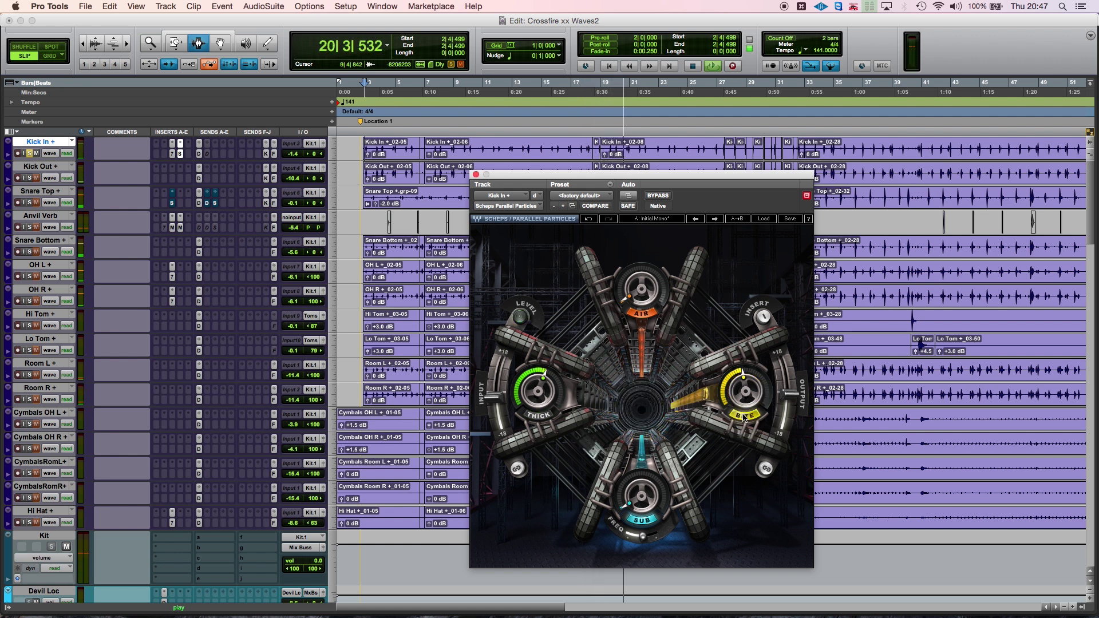
pyautogui.press('space')
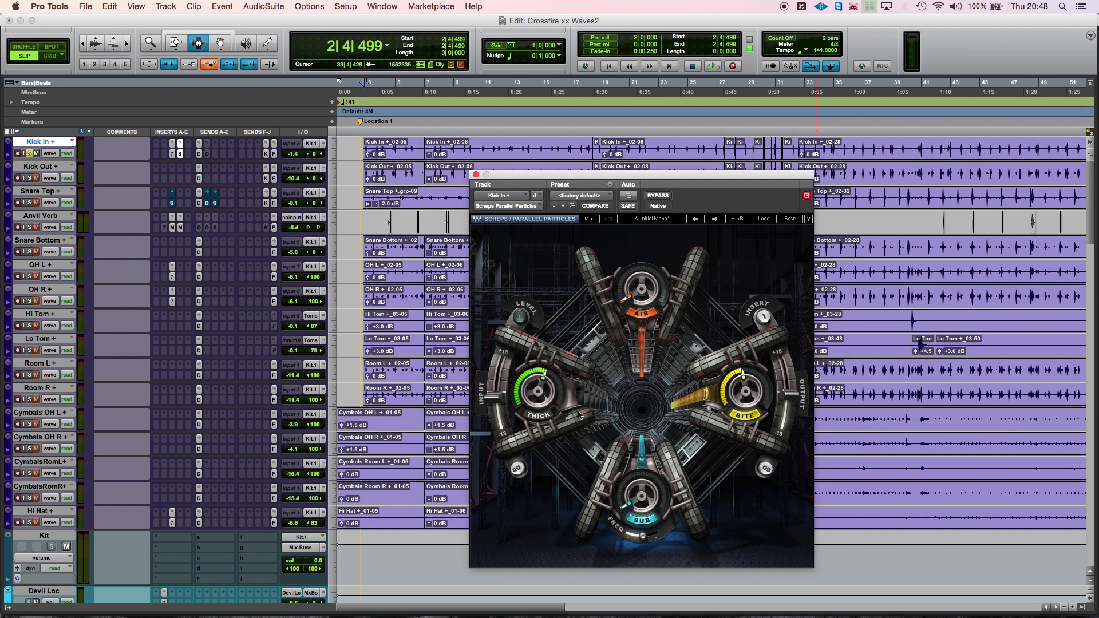
# - Switch Thick back on and rebalance Thick to about half and Bite to slightly over half while auditioning the kick
pyautogui.click(542, 422)
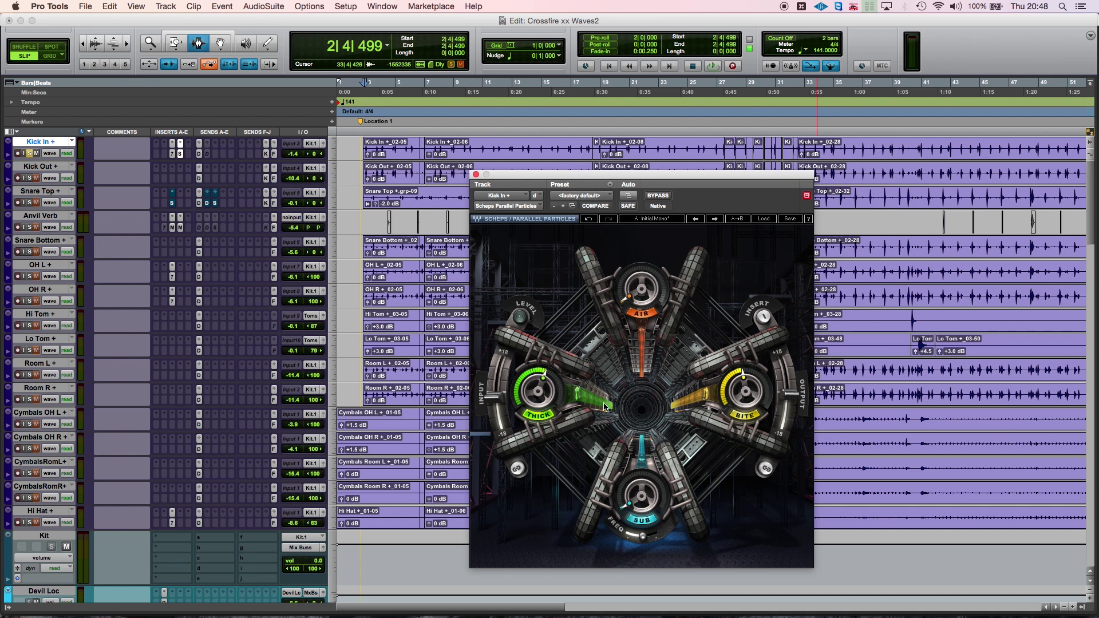
pyautogui.moveTo(537, 391); pyautogui.dragTo(537, 412)
pyautogui.press('space')
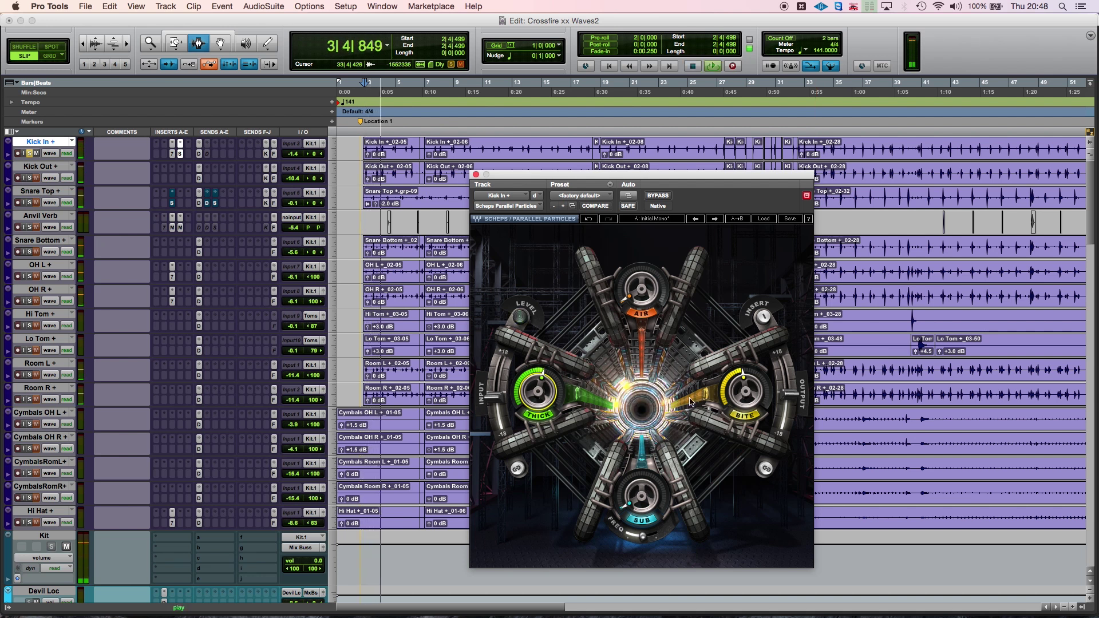
pyautogui.moveTo(745, 391); pyautogui.dragTo(745, 369)
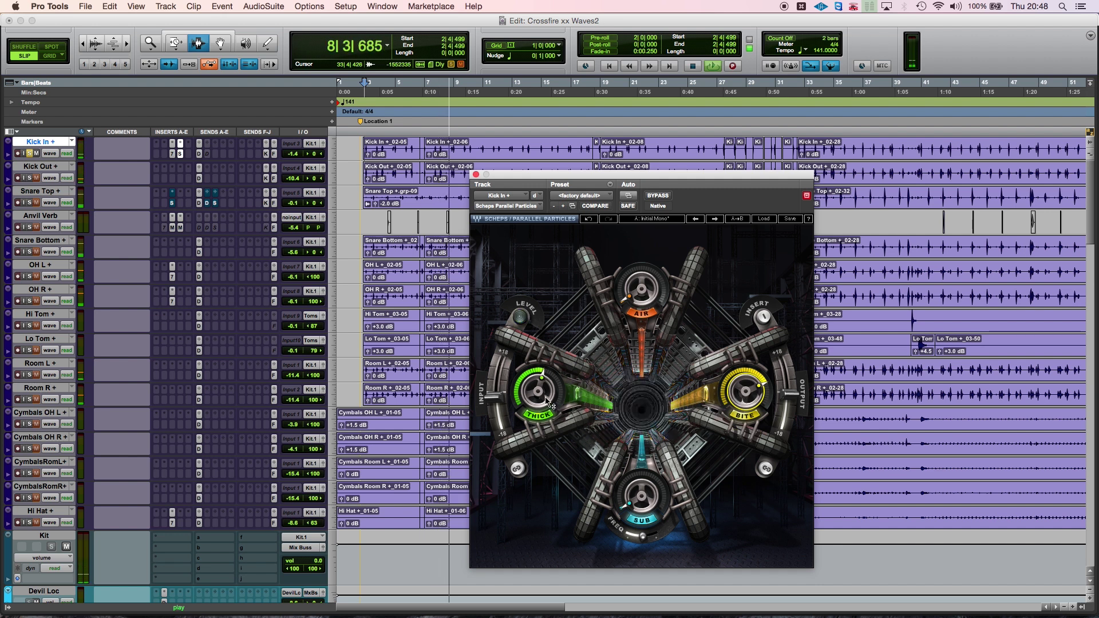
pyautogui.press('space')
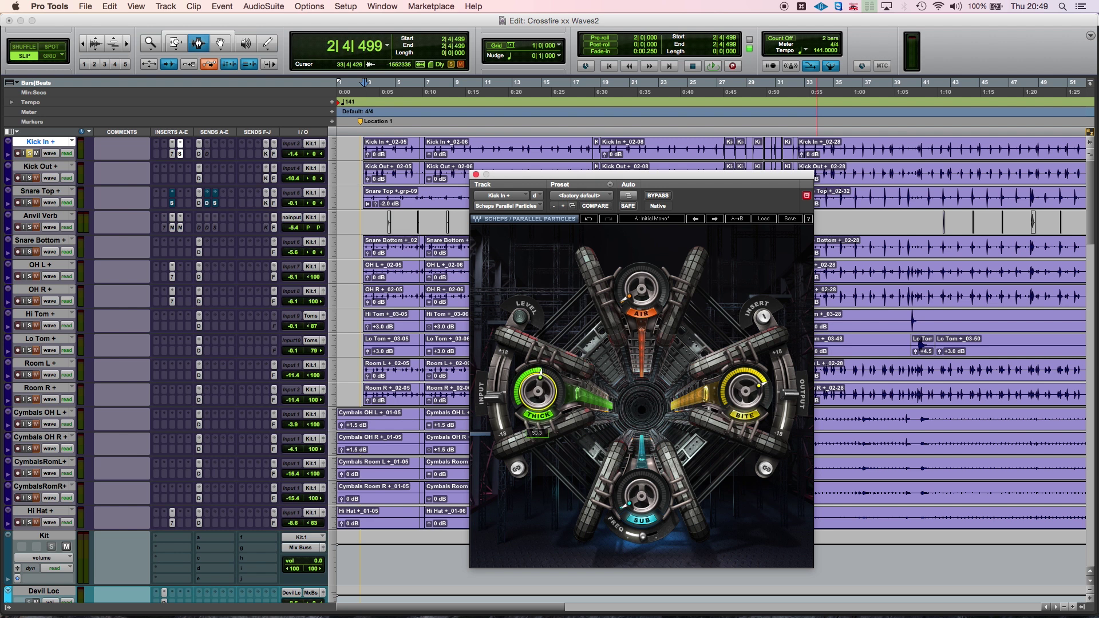
pyautogui.moveTo(748, 392); pyautogui.dragTo(748, 401)
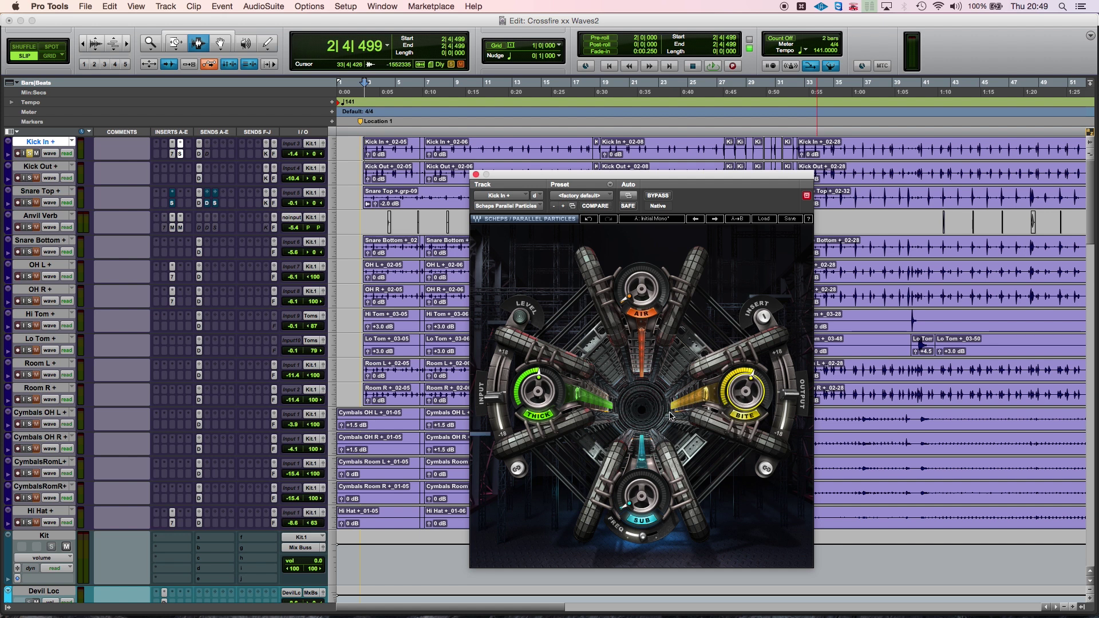
# - Compare the playing kick with Thick, Bite and the whole plug-in each switched off and on again
pyautogui.press('space')
pyautogui.click(543, 417)
pyautogui.click(544, 417)
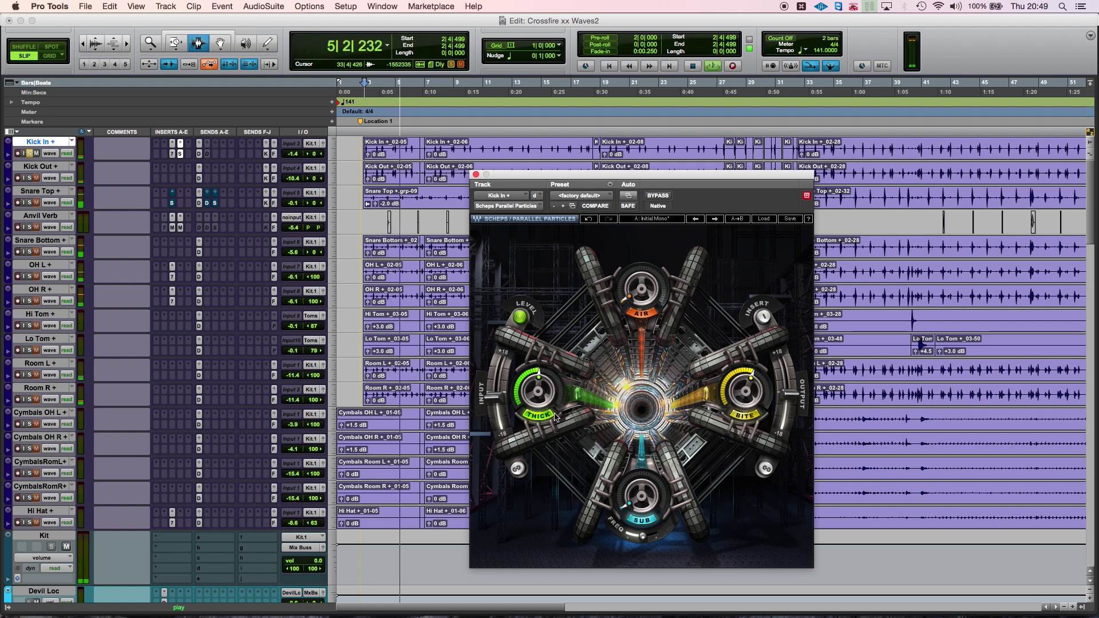
pyautogui.click(744, 417)
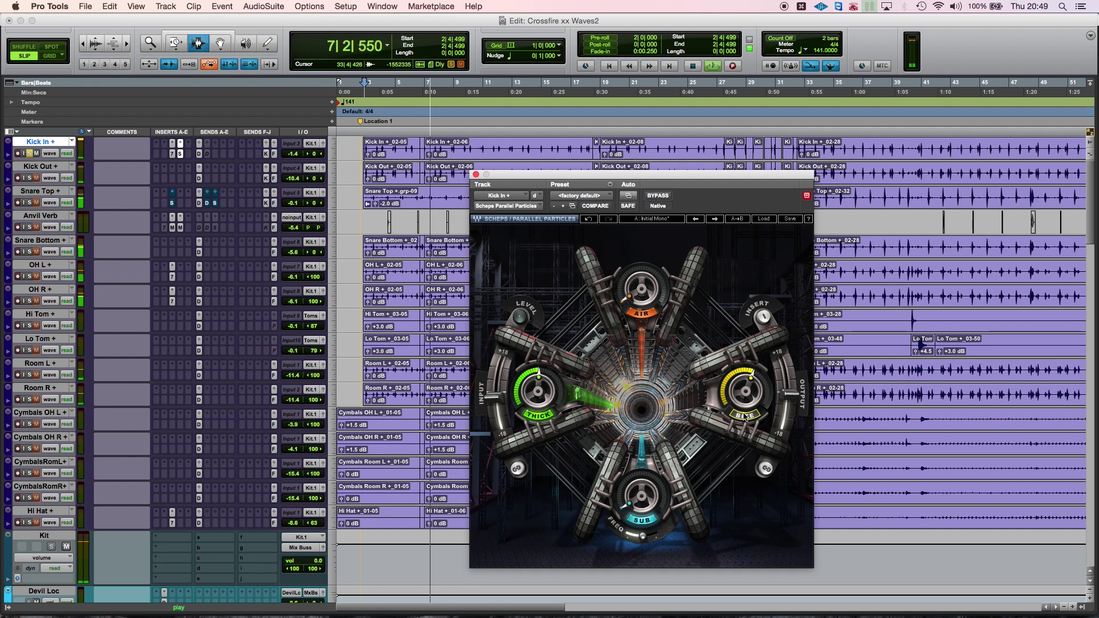
pyautogui.click(744, 417)
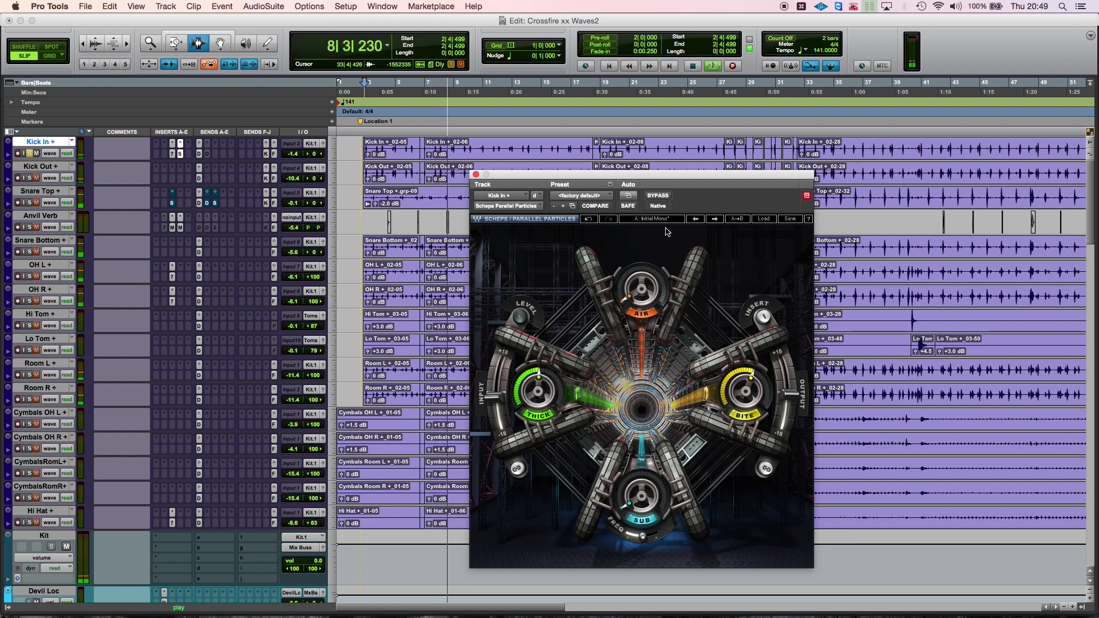
pyautogui.click(658, 196)
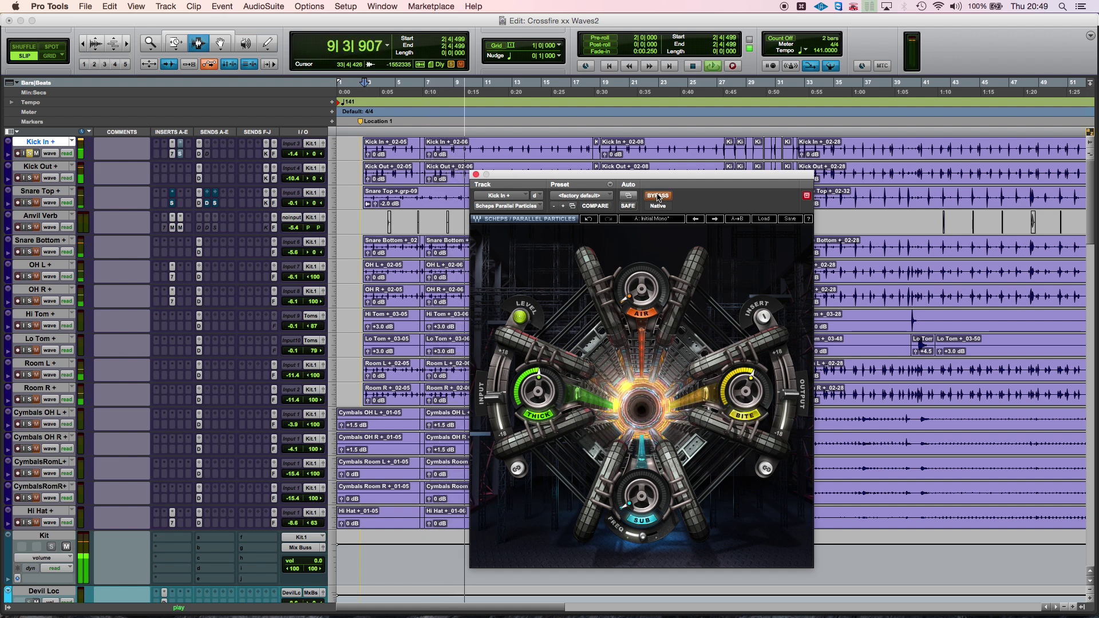
pyautogui.click(658, 196)
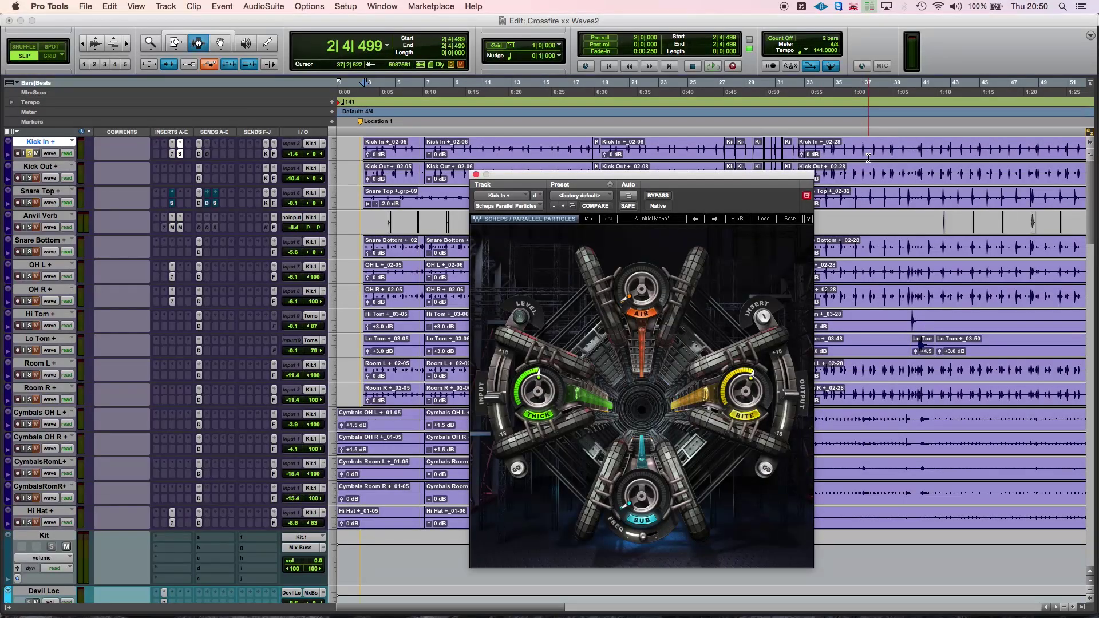
# - Play the busier section from bar 63 and compare the kick with Thick switched off and on
pyautogui.hscroll(10, 868, 158)
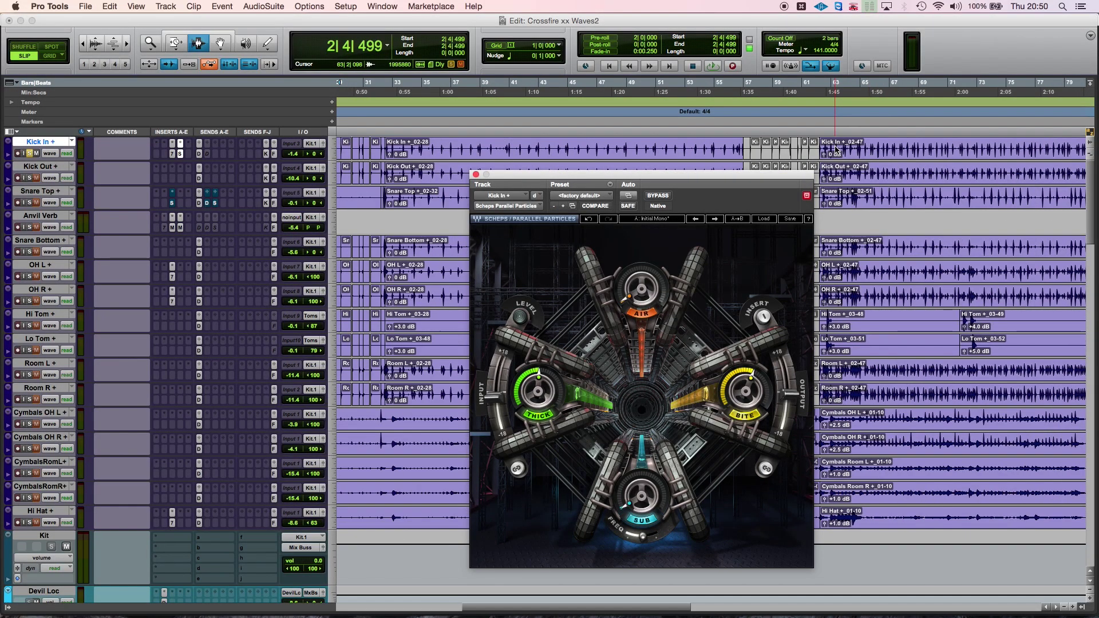
pyautogui.click(843, 150)
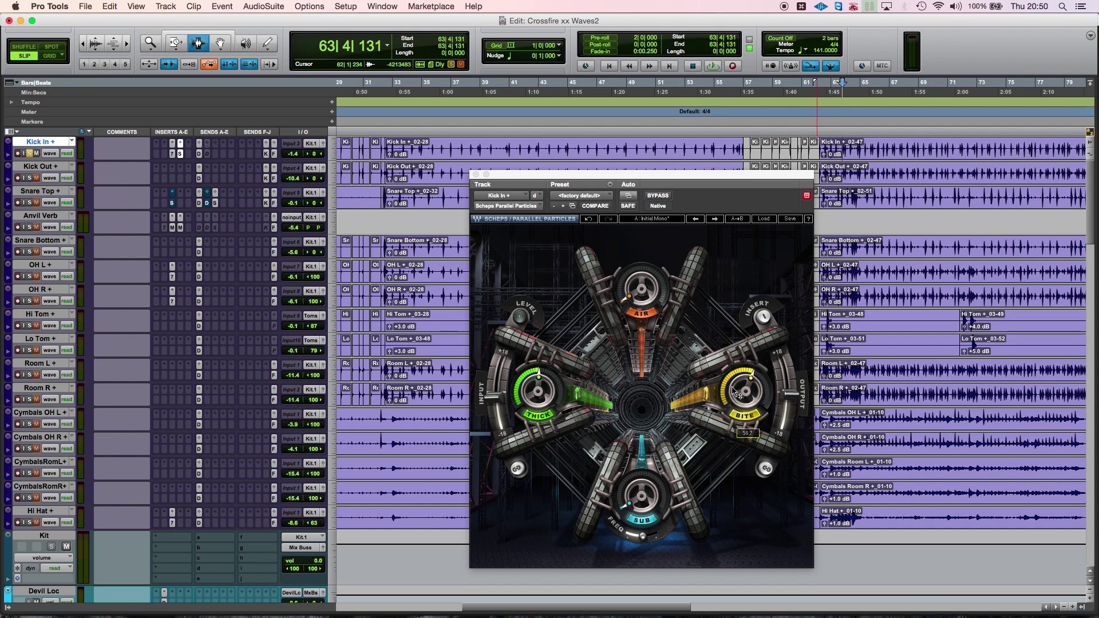
pyautogui.press('space')
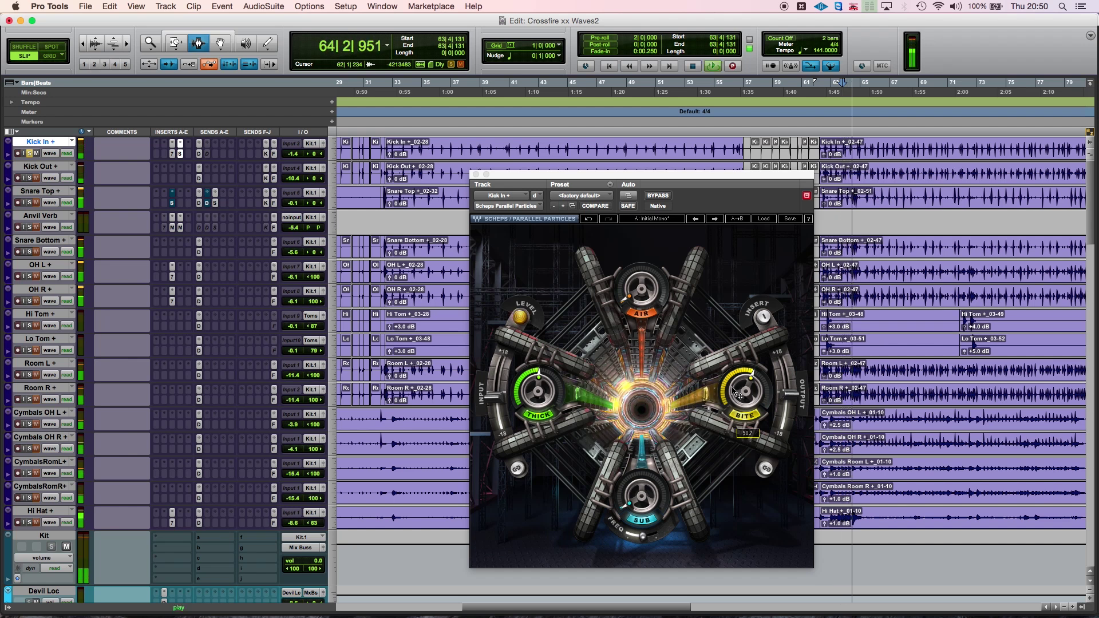
pyautogui.click(500, 395)
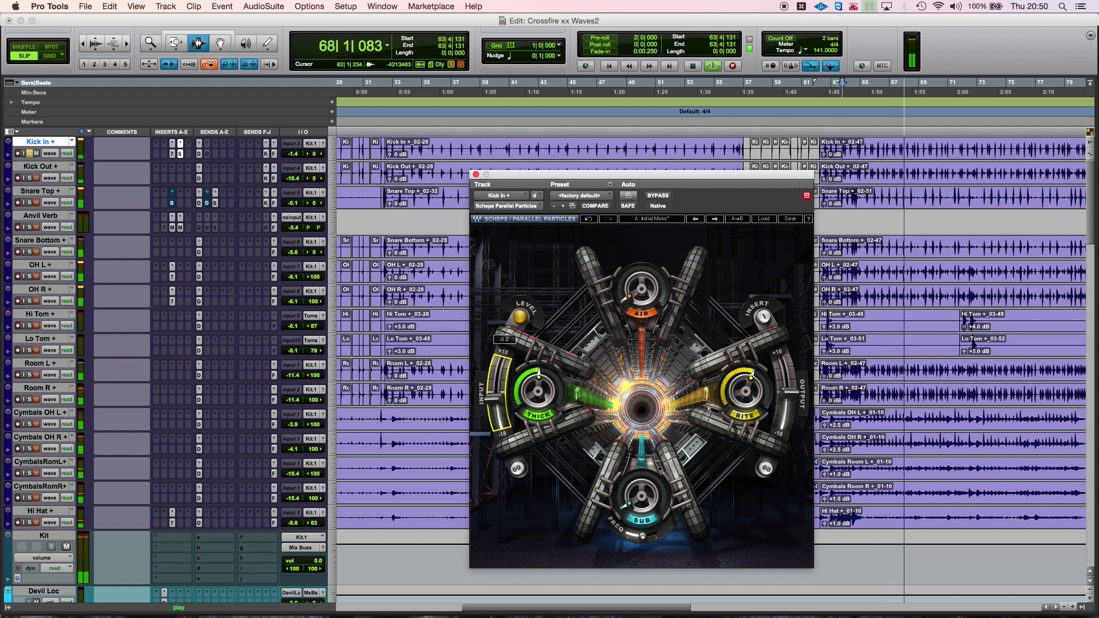
pyautogui.click(538, 417)
pyautogui.click(537, 416)
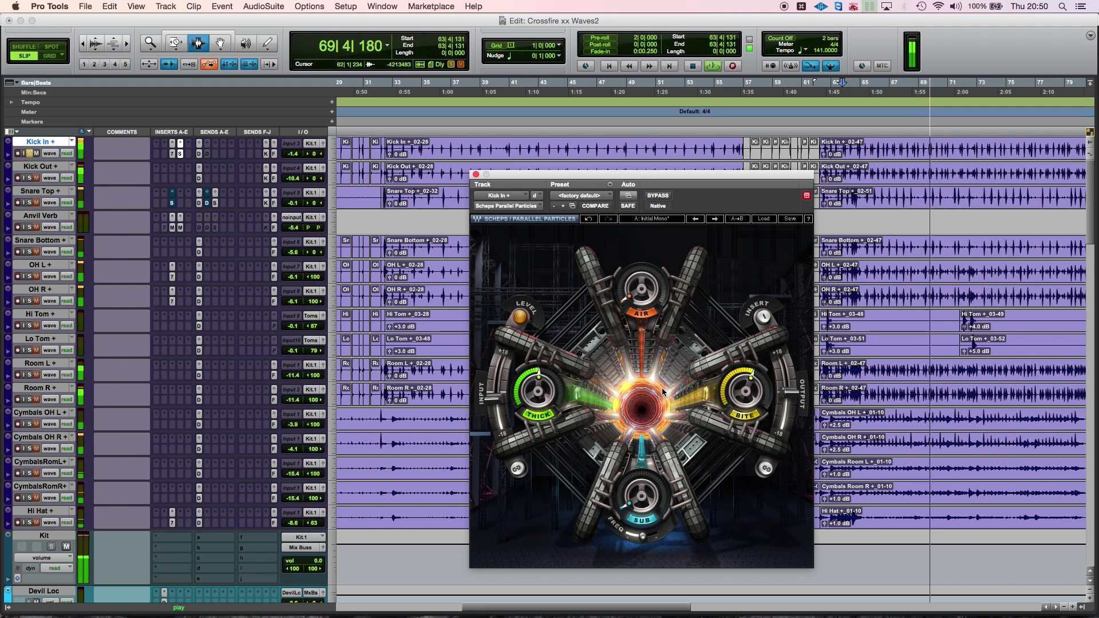
# - Lower Bite slightly to about half and reduce Thick to less than half
pyautogui.click(744, 394)
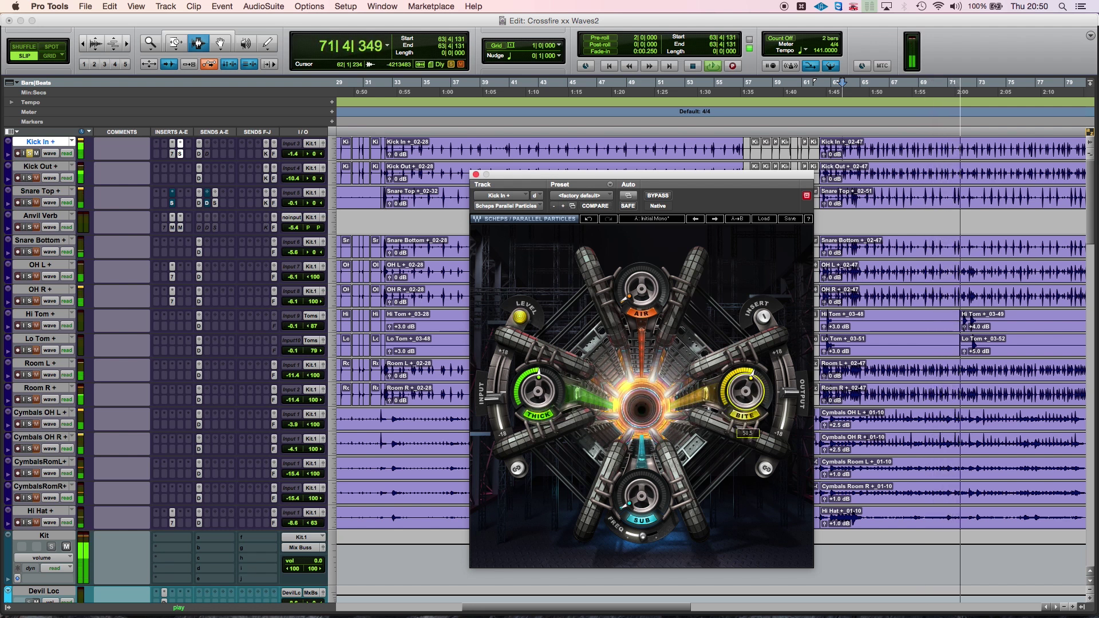
pyautogui.click(537, 391)
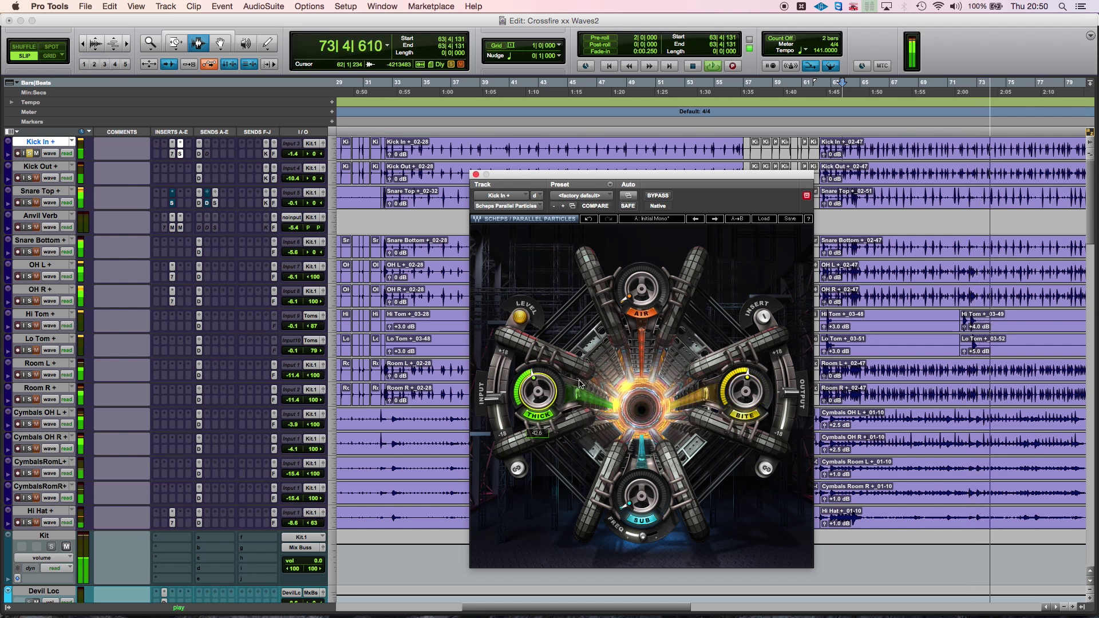
pyautogui.press('space')
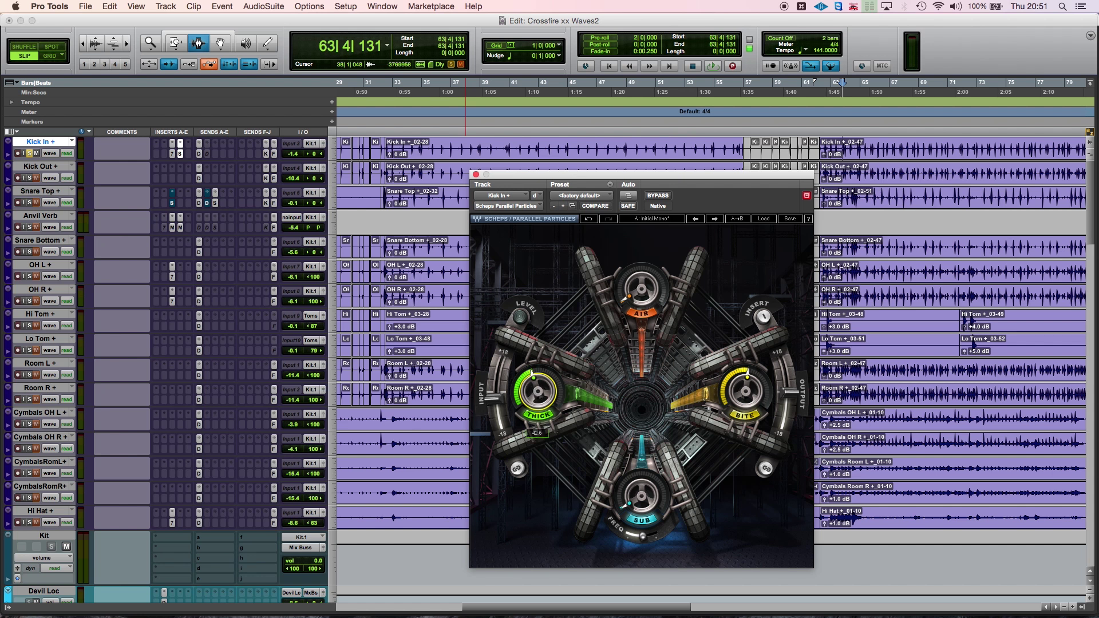
pyautogui.moveTo(537, 391); pyautogui.dragTo(537, 410)
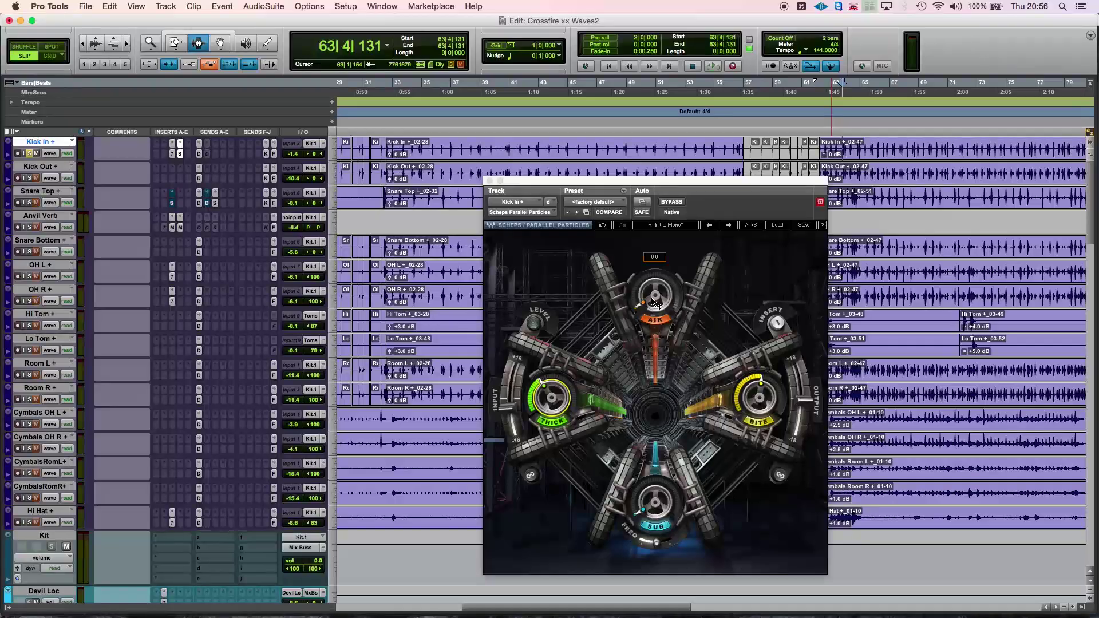
# - Raise Air to 31.1 during playback, compare it off and on, and leave Air switched off
pyautogui.press('space')
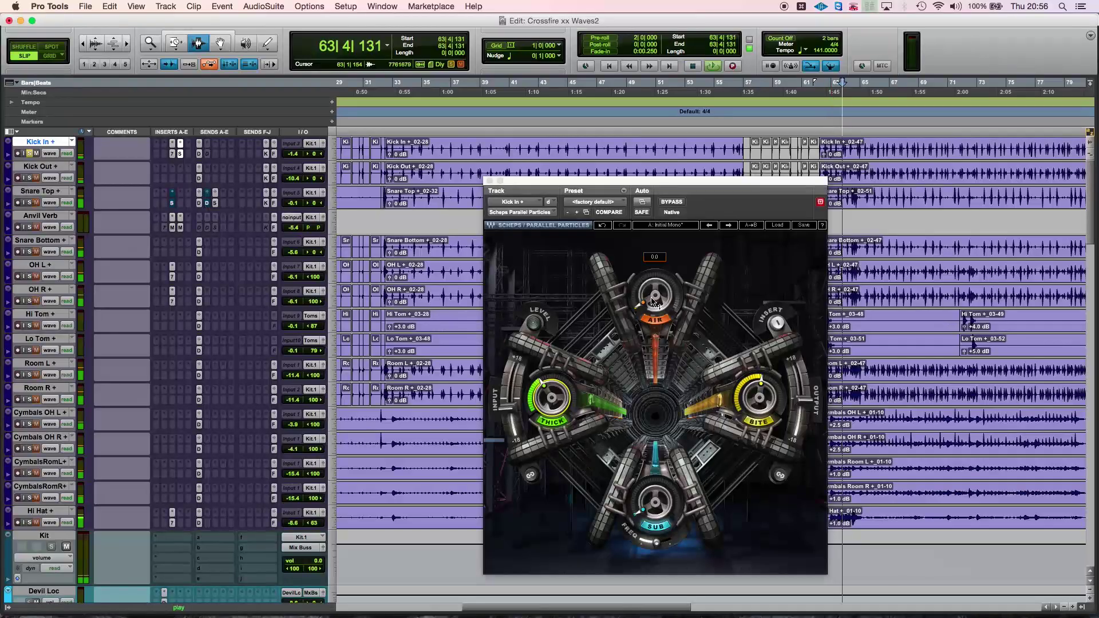
pyautogui.moveTo(654, 302); pyautogui.dragTo(654, 266)
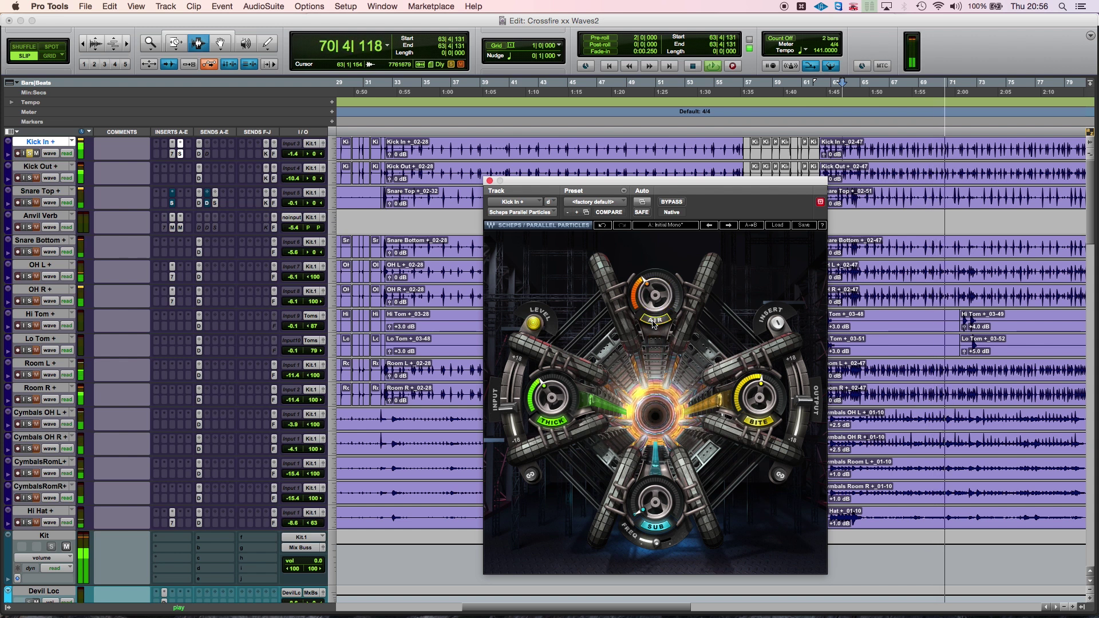
pyautogui.moveTo(655, 324); pyautogui.dragTo(651, 322)
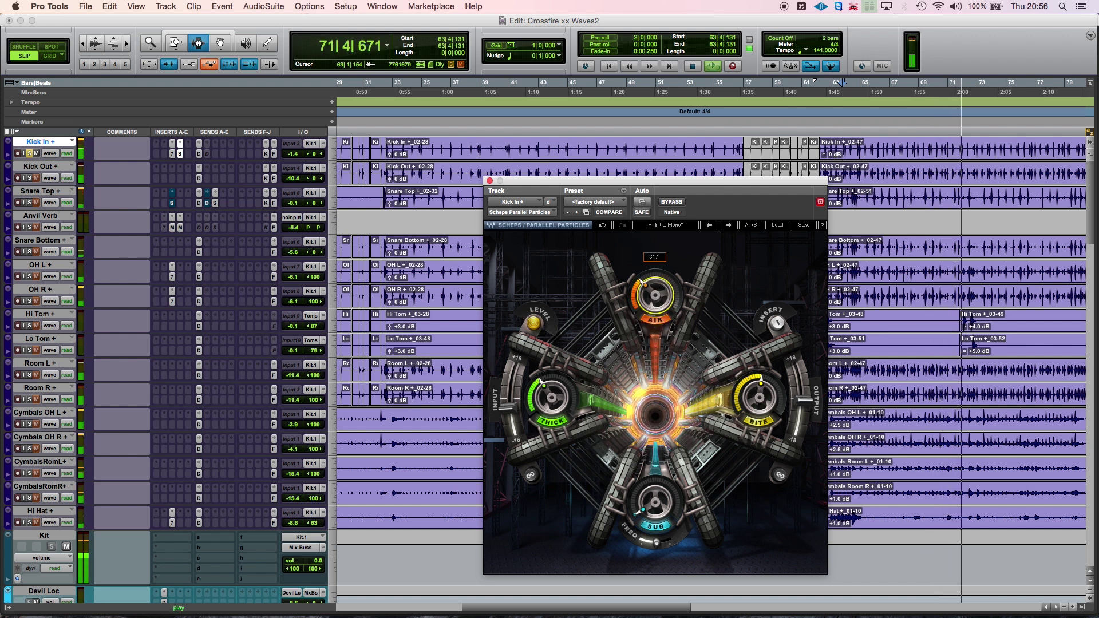
pyautogui.press('space')
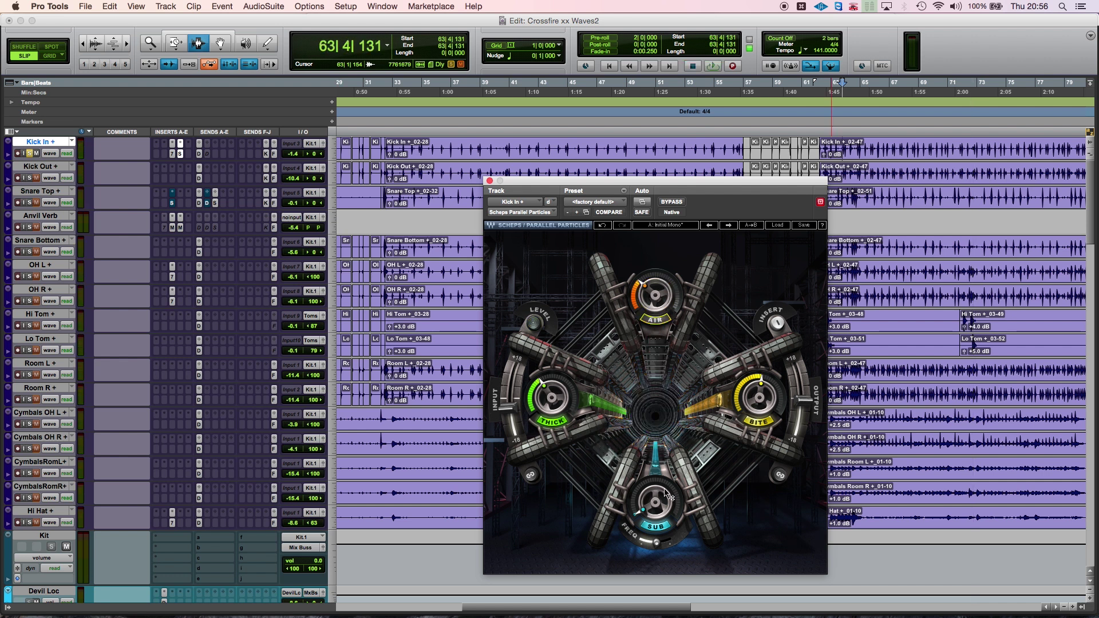
# - Set the frequency of the Sub control to 60
pyautogui.press('space')
pyautogui.click(656, 504)
pyautogui.moveTo(658, 543)
pyautogui.moveTo(657, 544); pyautogui.dragTo(654, 545)
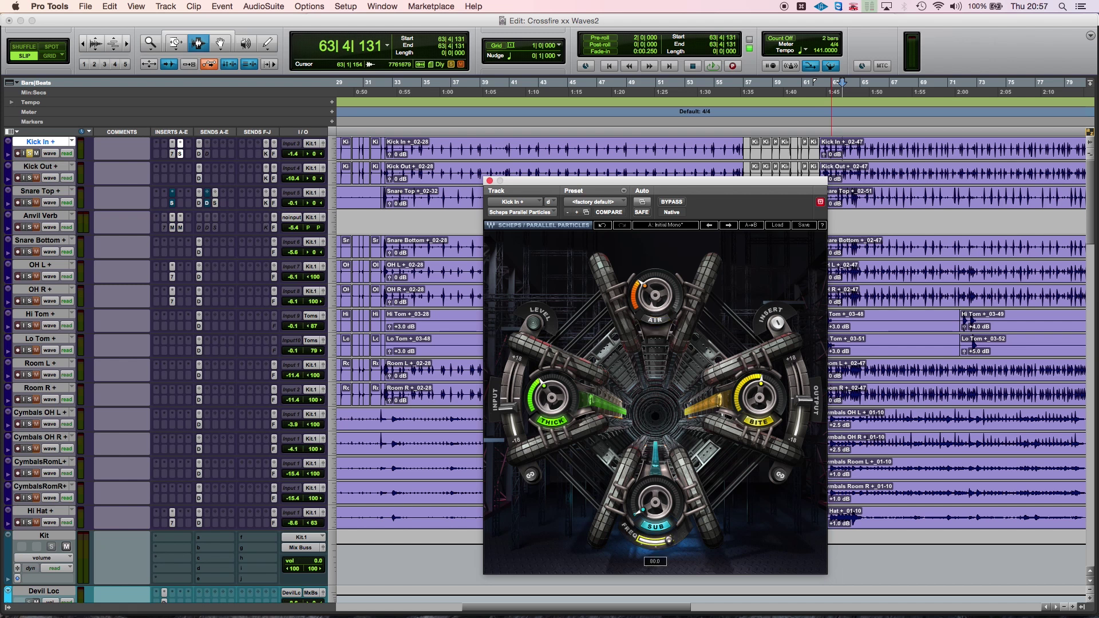
pyautogui.moveTo(652, 544); pyautogui.dragTo(653, 544)
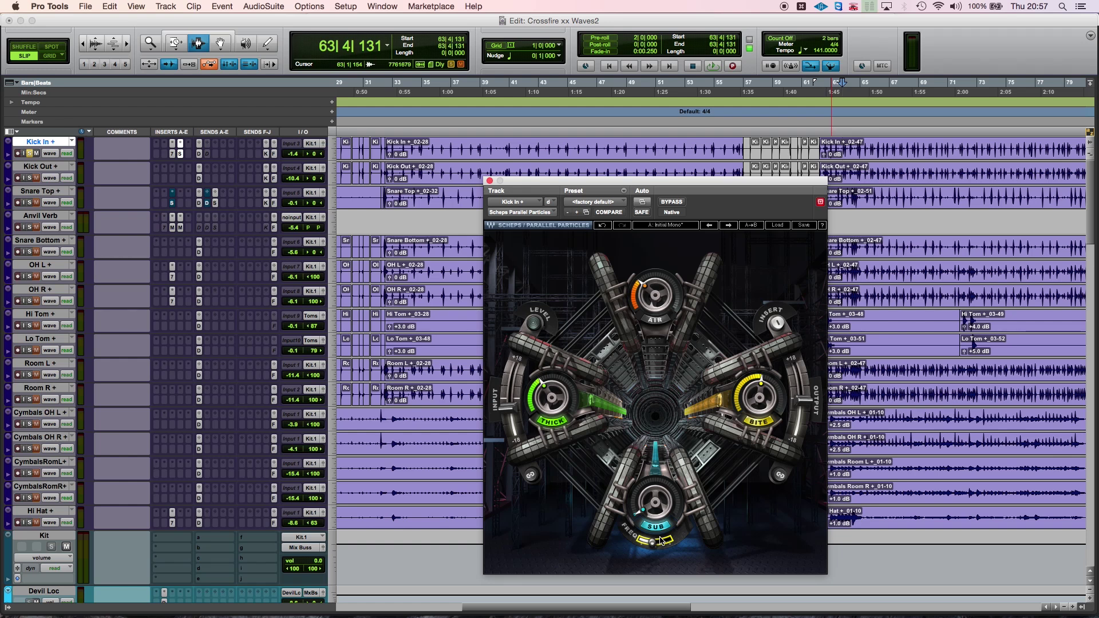
# - Play the kick section from bar 64 and raise the Sub amount to near its maximum
pyautogui.click(857, 152)
pyautogui.press('space')
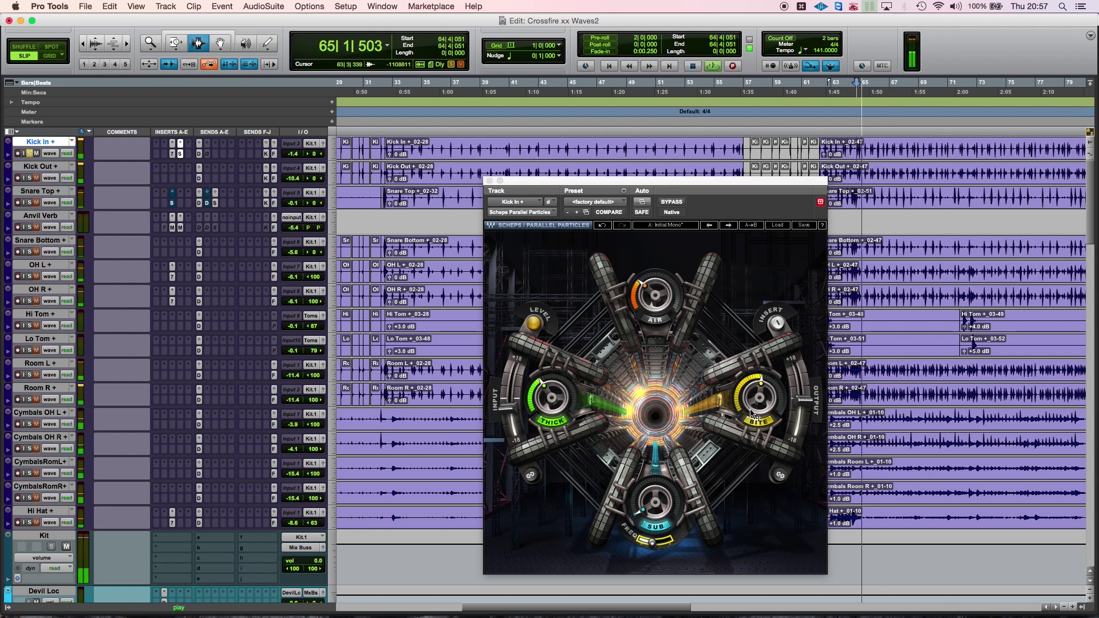
pyautogui.moveTo(652, 504); pyautogui.dragTo(653, 460)
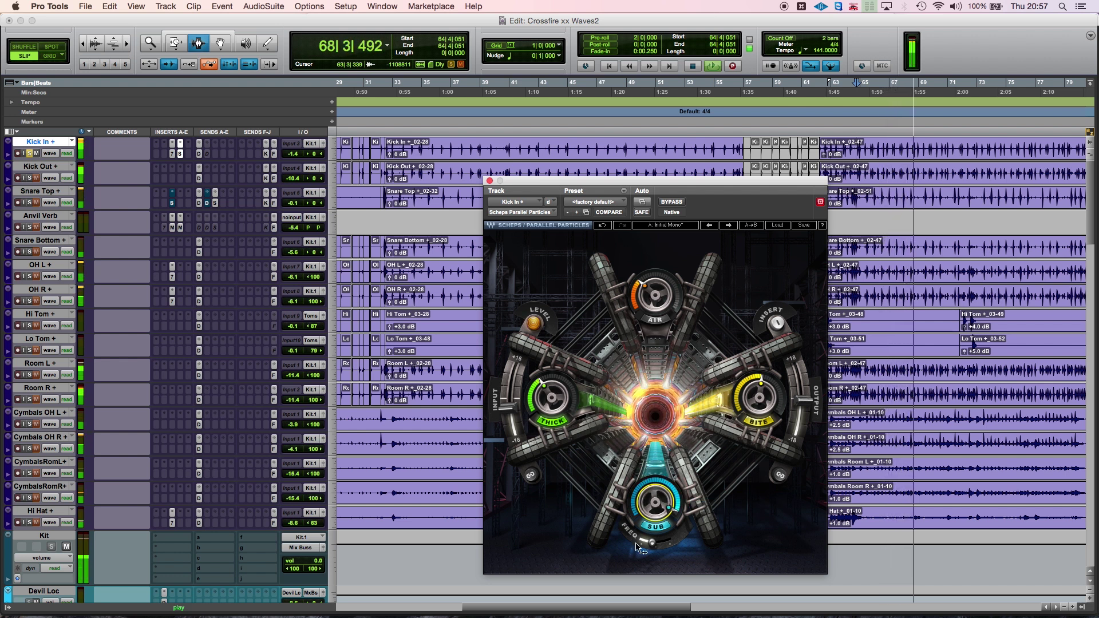
# - Lower the Sub frequency during playback, compare Sub off and on, and reduce its amount to about half
pyautogui.moveTo(651, 547); pyautogui.dragTo(648, 542)
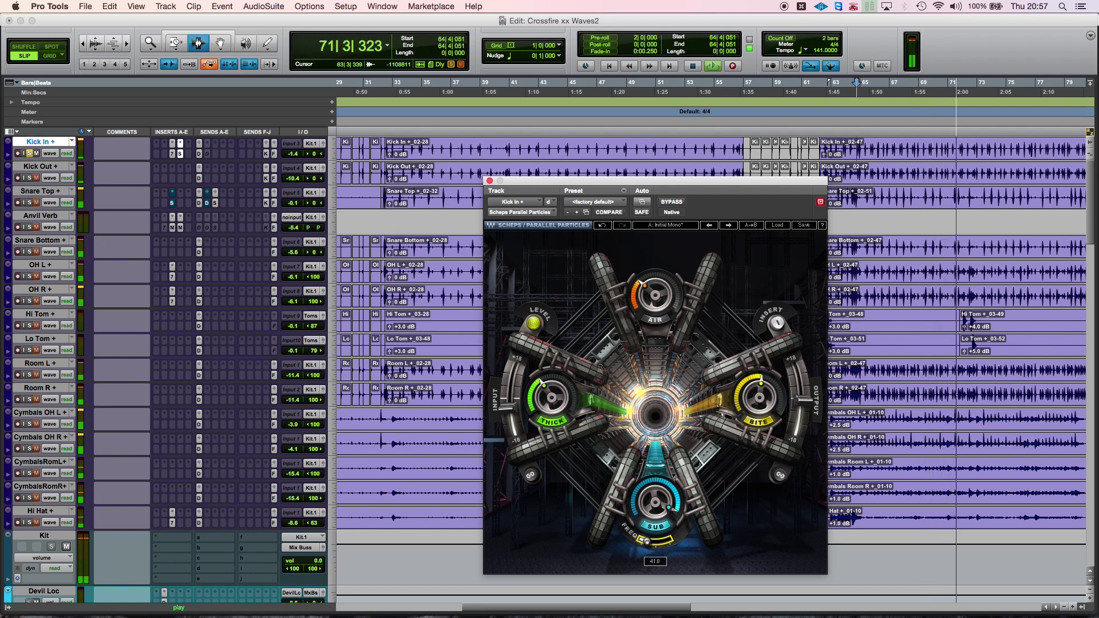
pyautogui.click(656, 526)
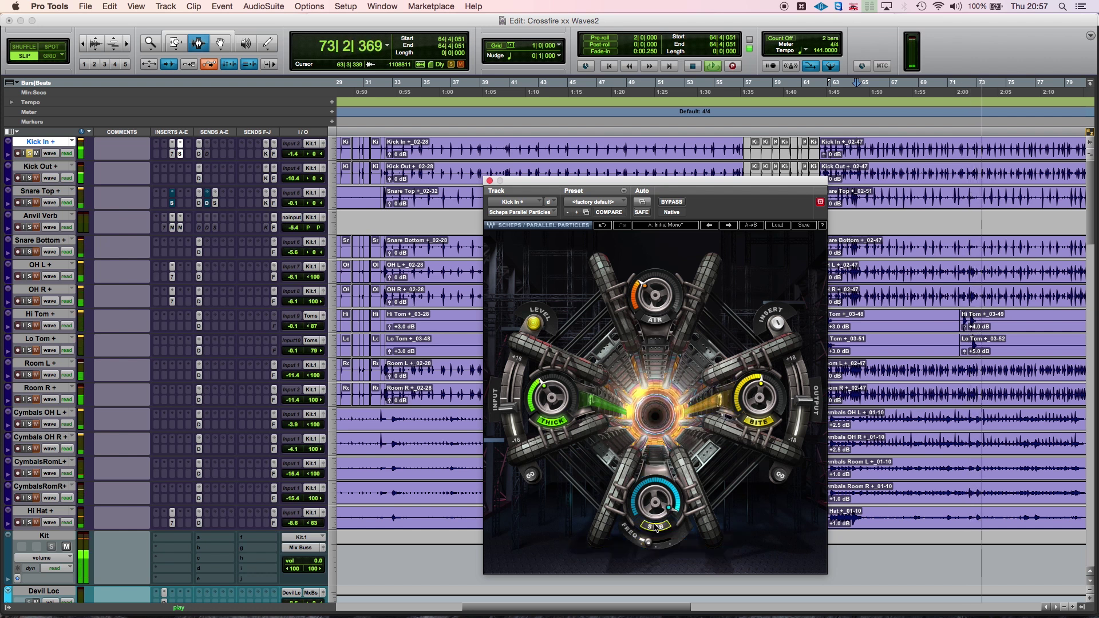
pyautogui.click(656, 527)
pyautogui.moveTo(656, 504); pyautogui.dragTo(656, 515)
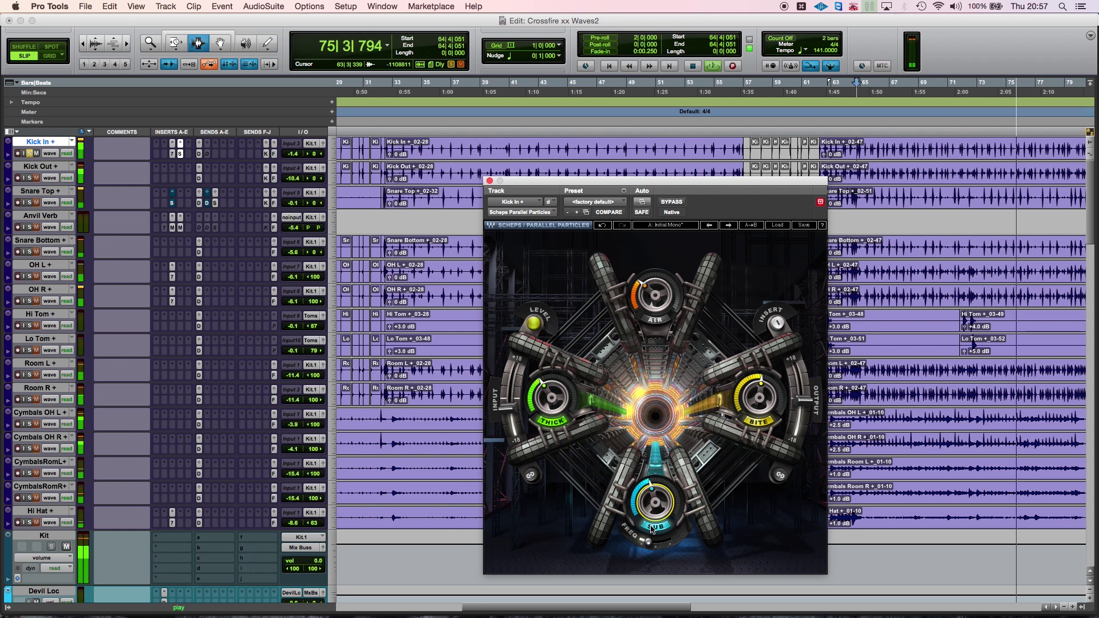
# - Switch Air on and compare the kick from bar 64 with the plug-in bypassed and active
pyautogui.press('space')
pyautogui.click(656, 320)
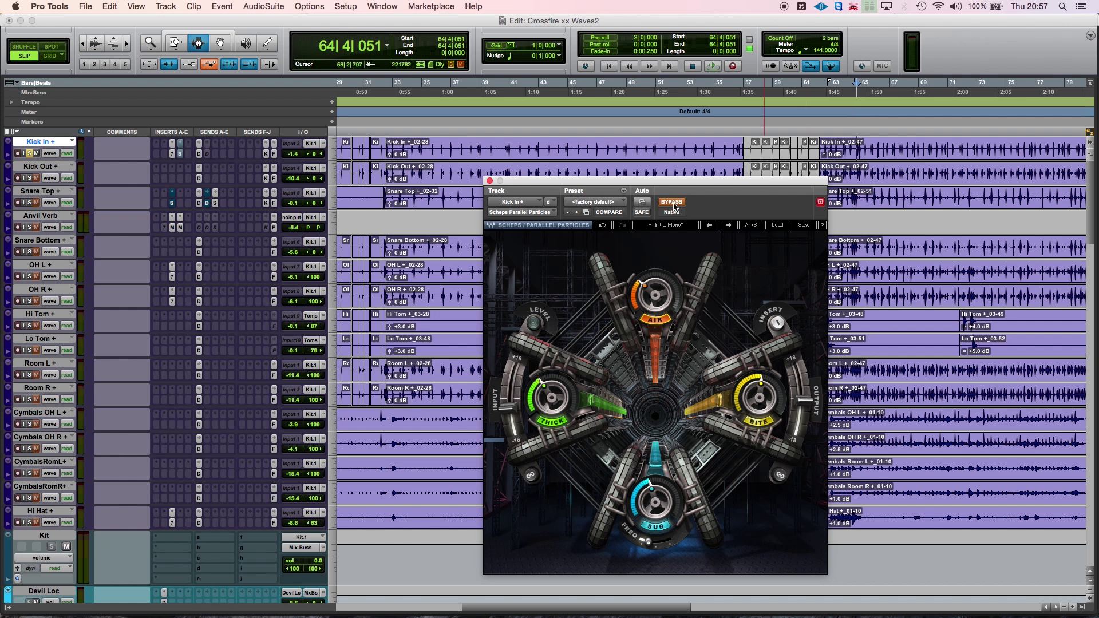
pyautogui.press('space')
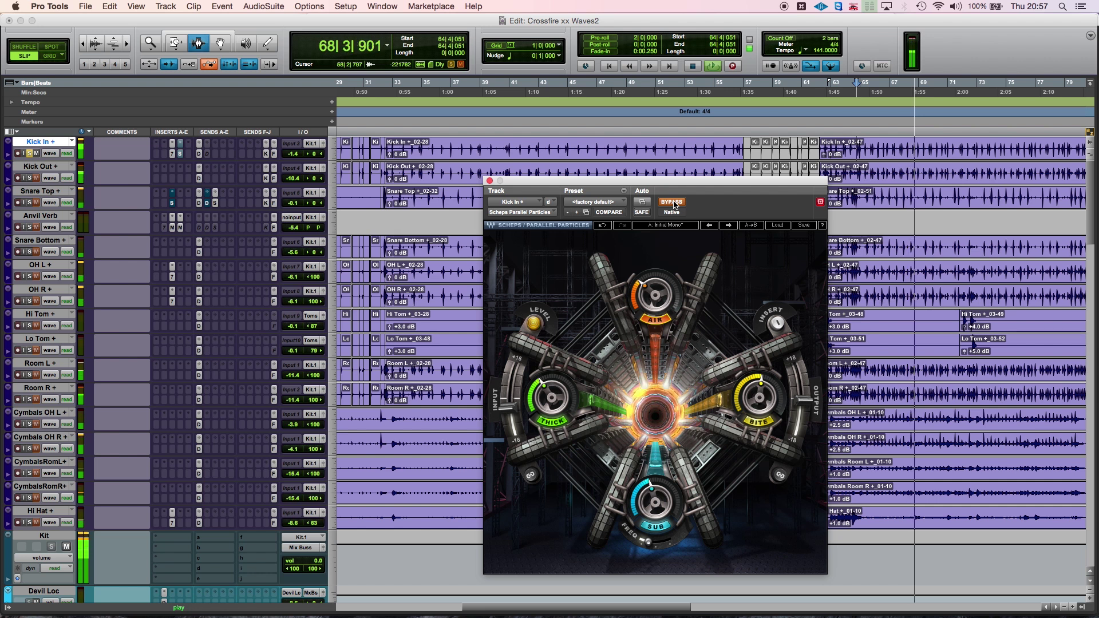
pyautogui.press('space')
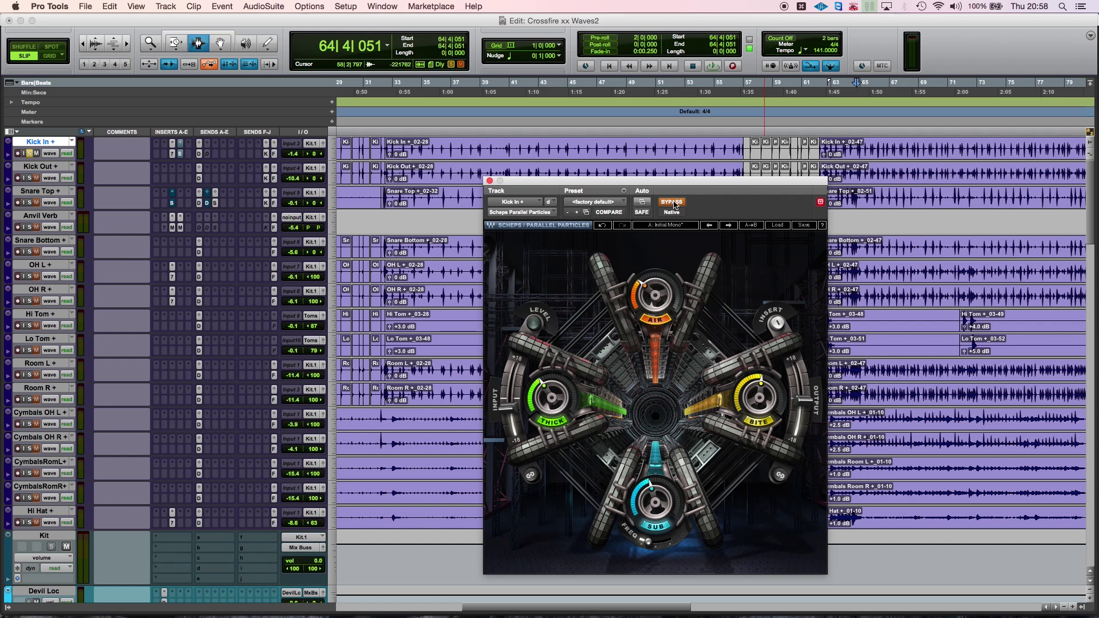
pyautogui.press('space')
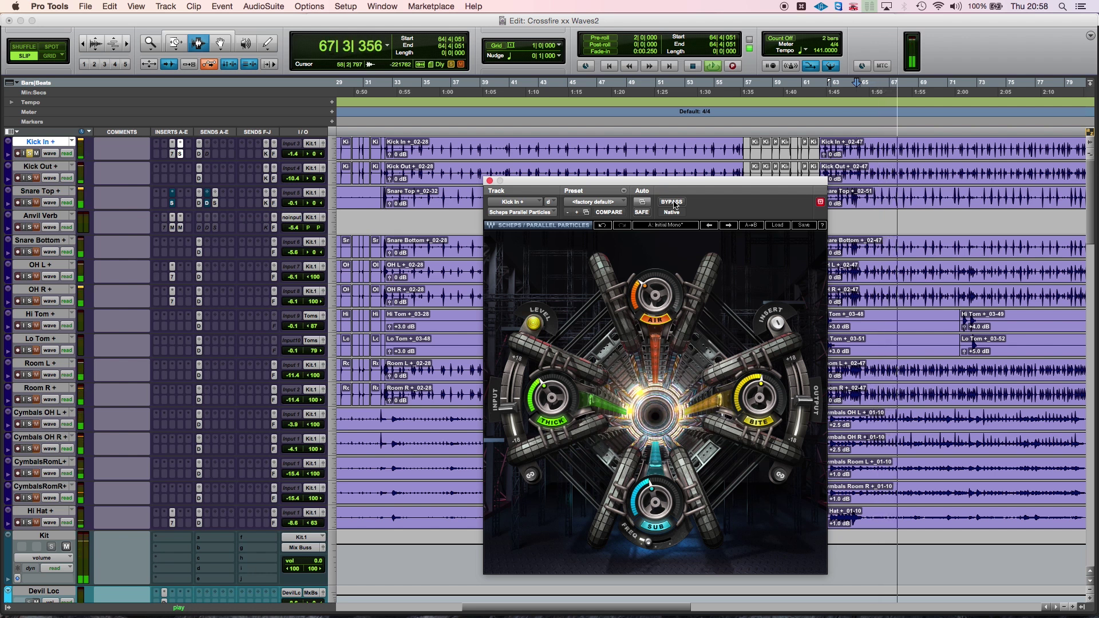
pyautogui.press('space')
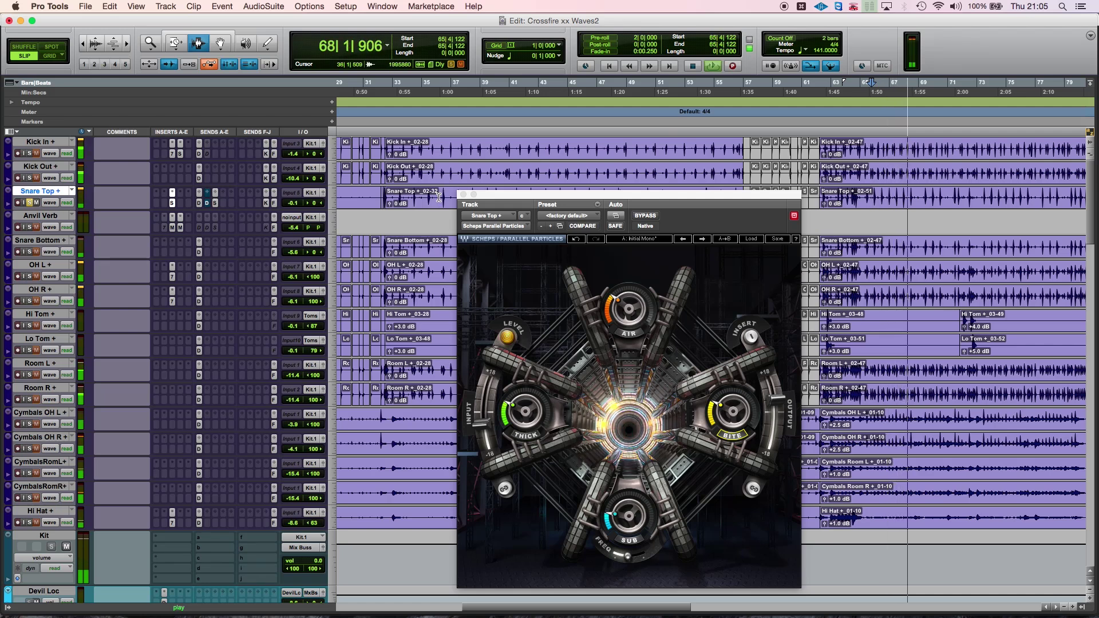
# - Set the playback start on the snare track to bar 36 and move the plug-in window further off the snare clip
pyautogui.press('space')
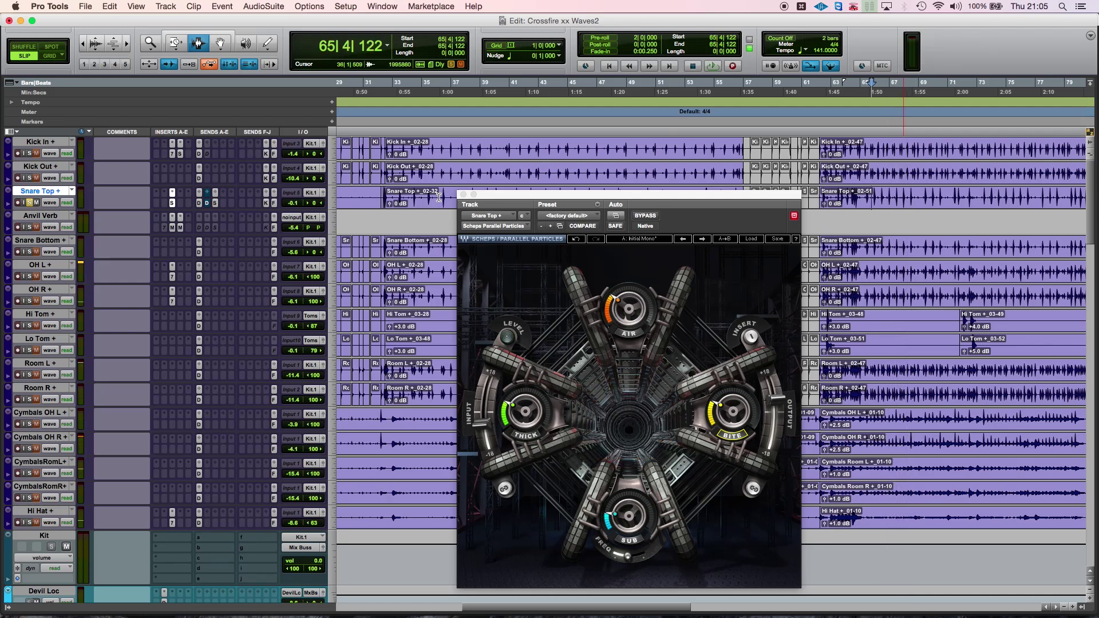
pyautogui.click(438, 197)
pyautogui.press('space')
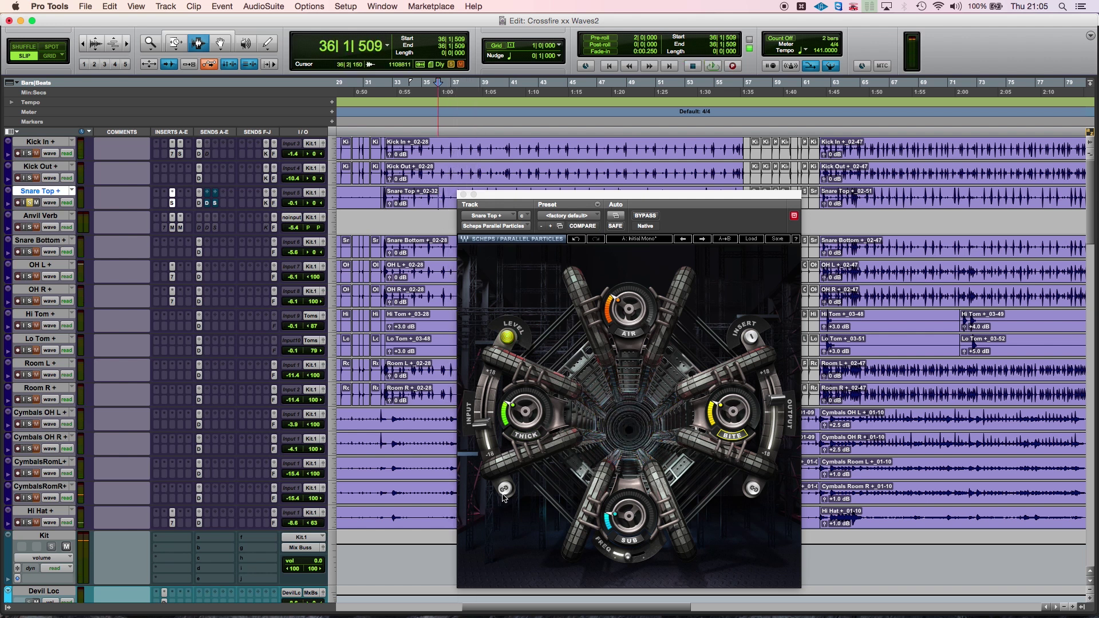
pyautogui.click(489, 428)
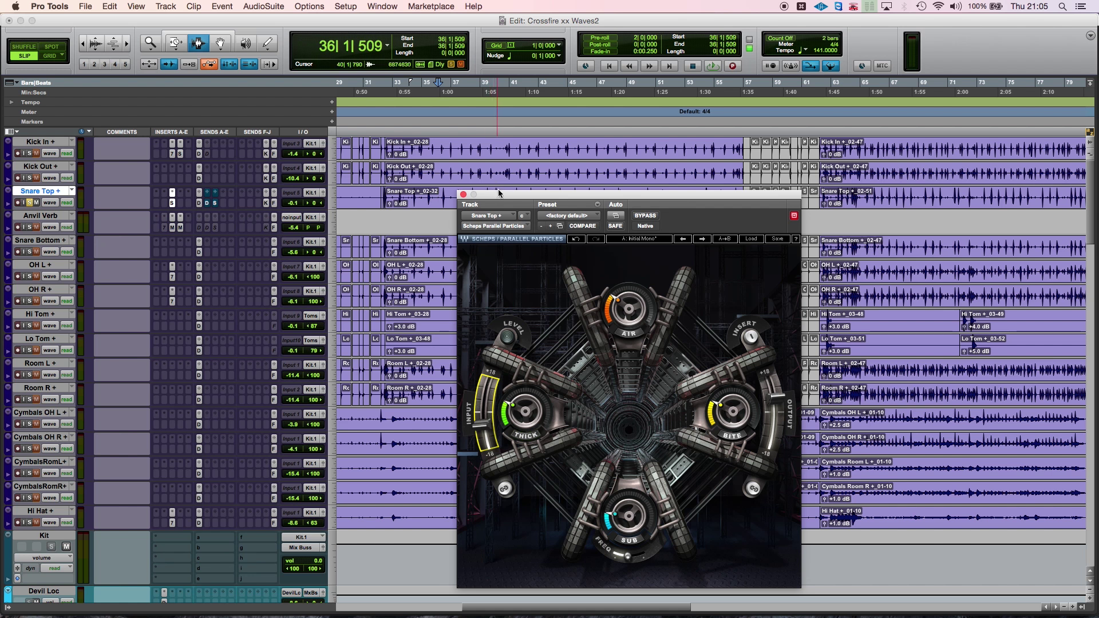
pyautogui.moveTo(500, 197); pyautogui.dragTo(514, 204)
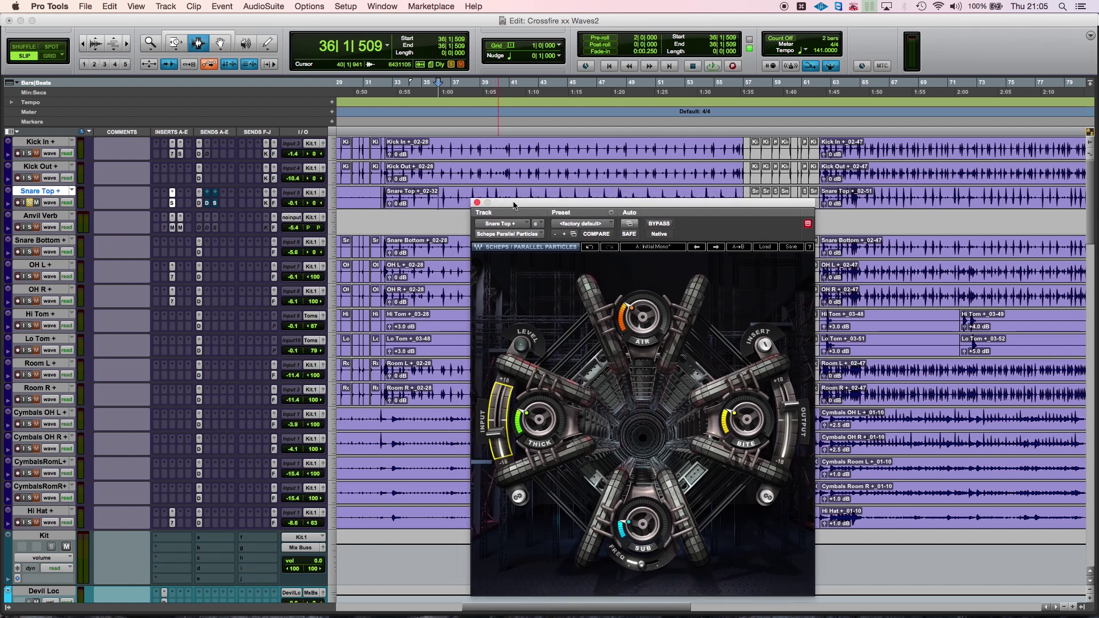
# - Play the snare from bar 33, switch Thick and Bite on, and raise both slightly
pyautogui.click(403, 193)
pyautogui.press('space')
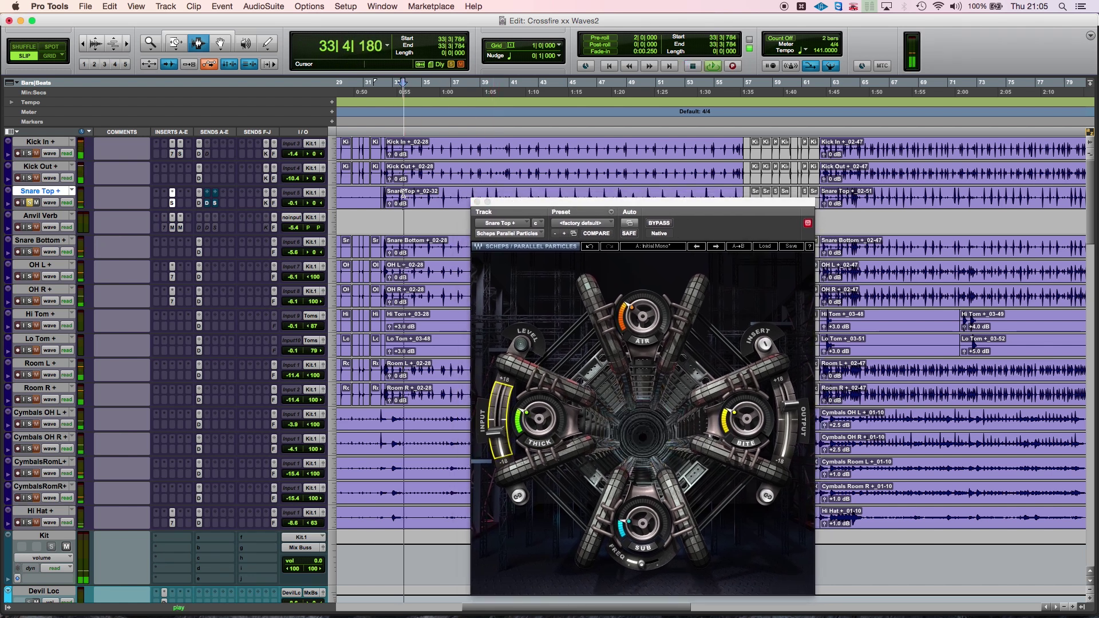
pyautogui.click(543, 442)
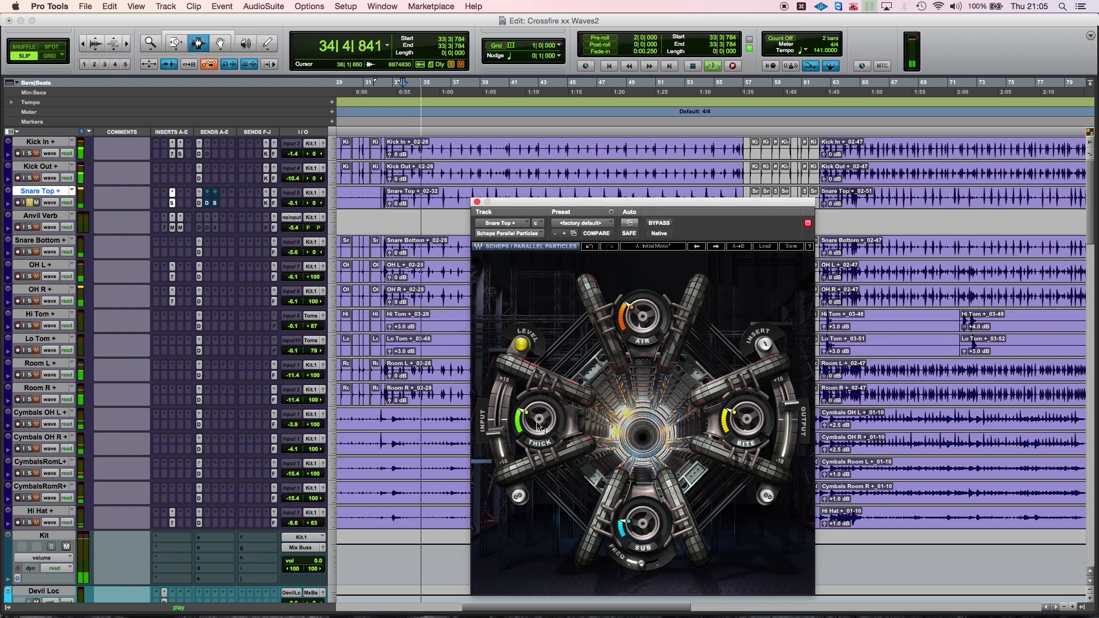
pyautogui.moveTo(539, 444); pyautogui.dragTo(539, 424)
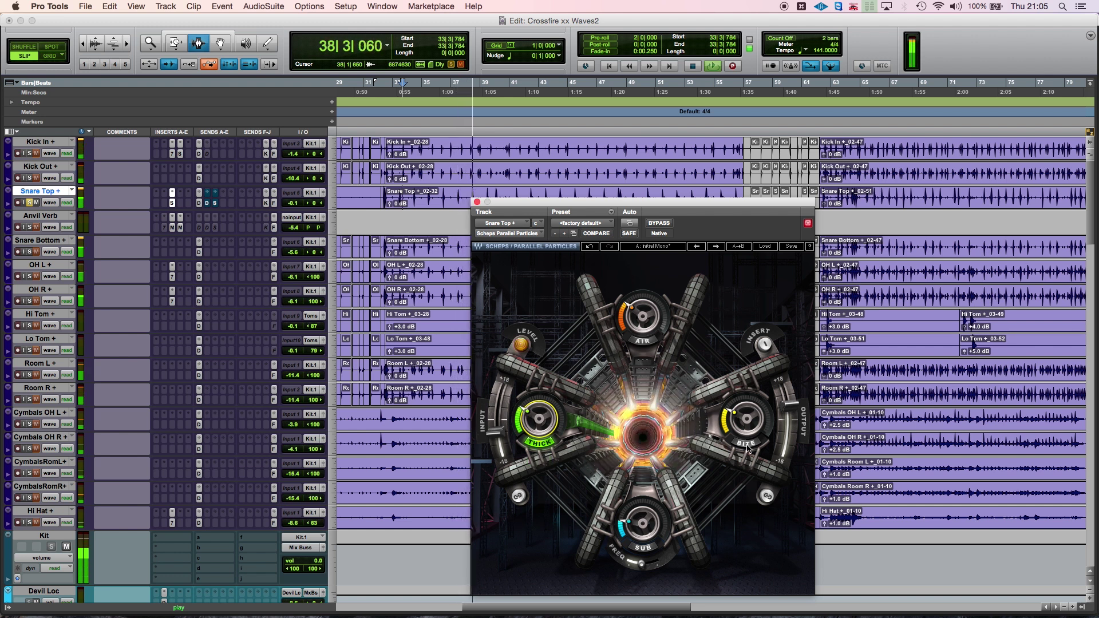
pyautogui.click(743, 421)
pyautogui.moveTo(742, 421); pyautogui.dragTo(742, 418)
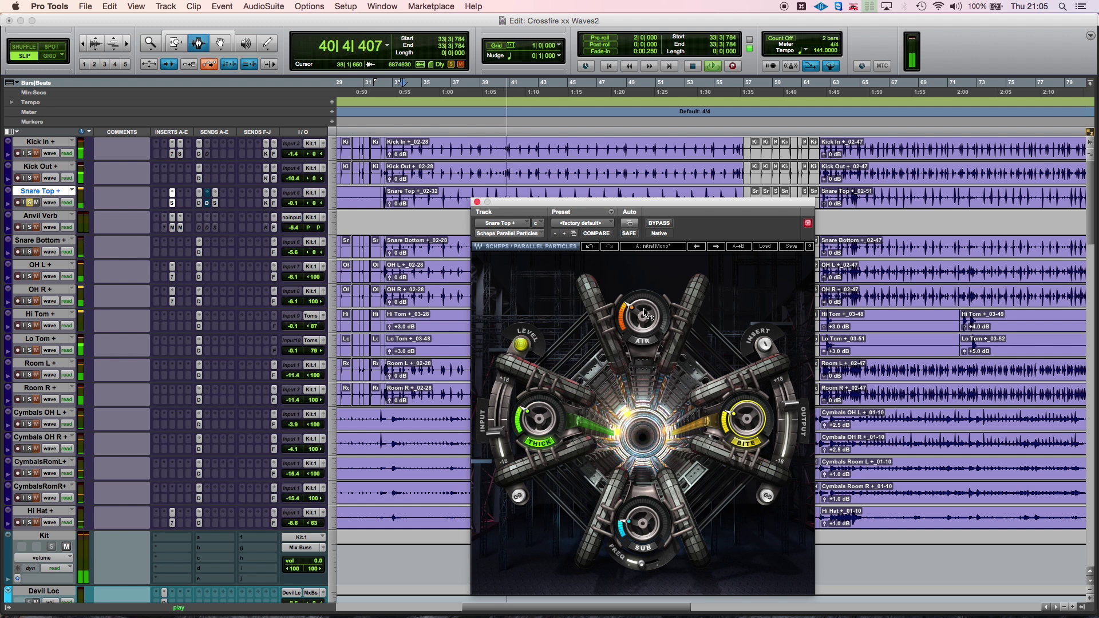
pyautogui.press('space')
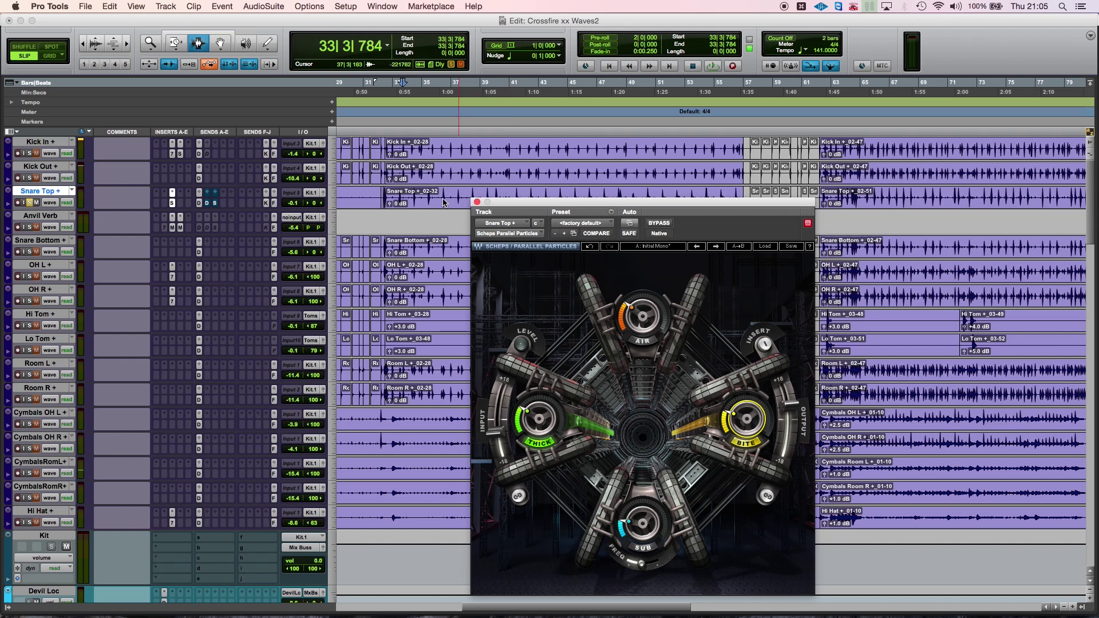
# - Play the snare from bar 32, switch Air and Sub on, and lower Air slightly
pyautogui.click(392, 202)
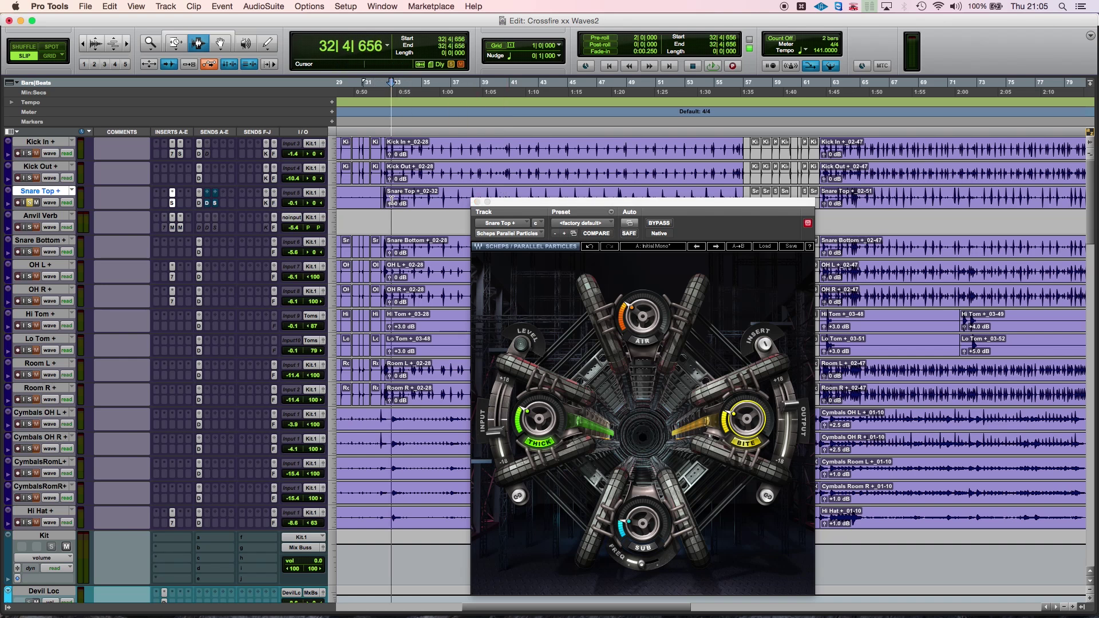
pyautogui.press('space')
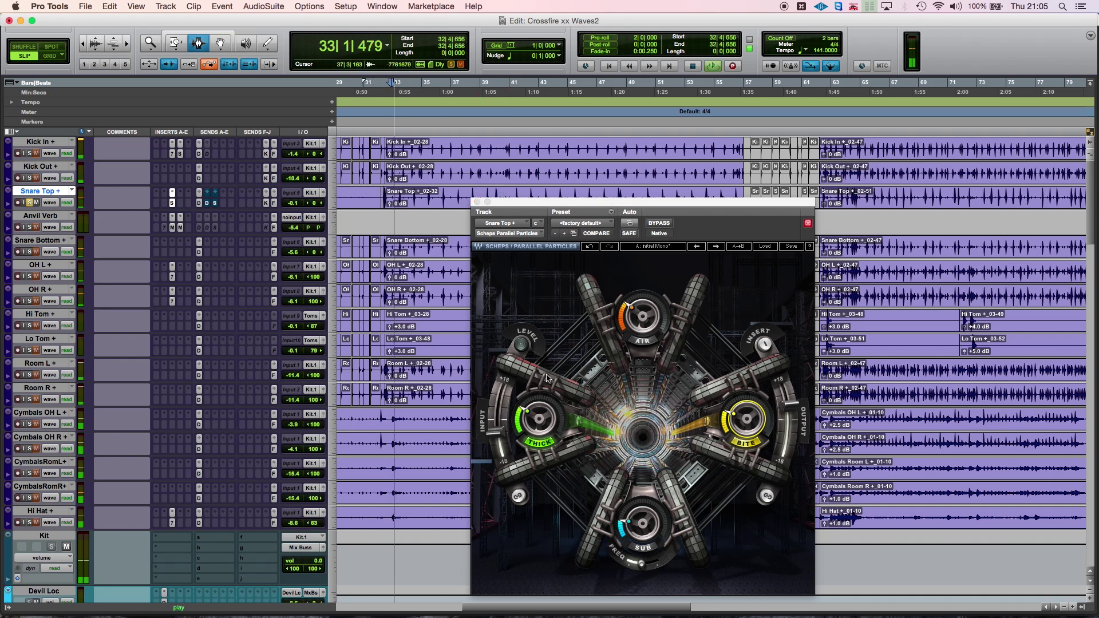
pyautogui.click(641, 344)
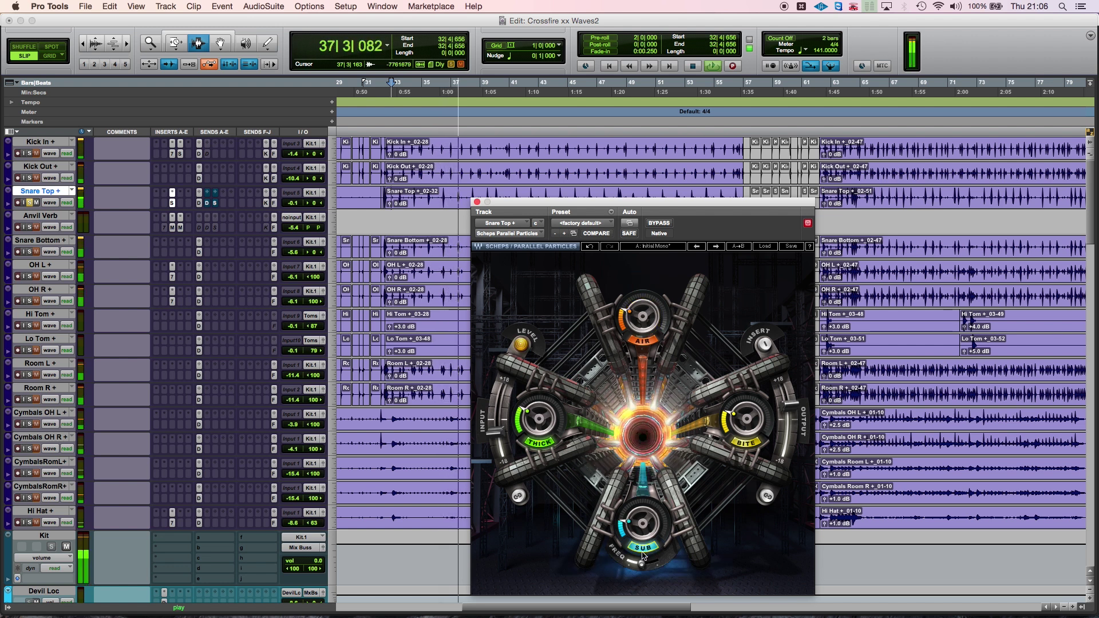
# - Raise the snare's Sub amount to well above half and increase the Sub frequency, then stop playback
pyautogui.moveTo(642, 528); pyautogui.dragTo(642, 469)
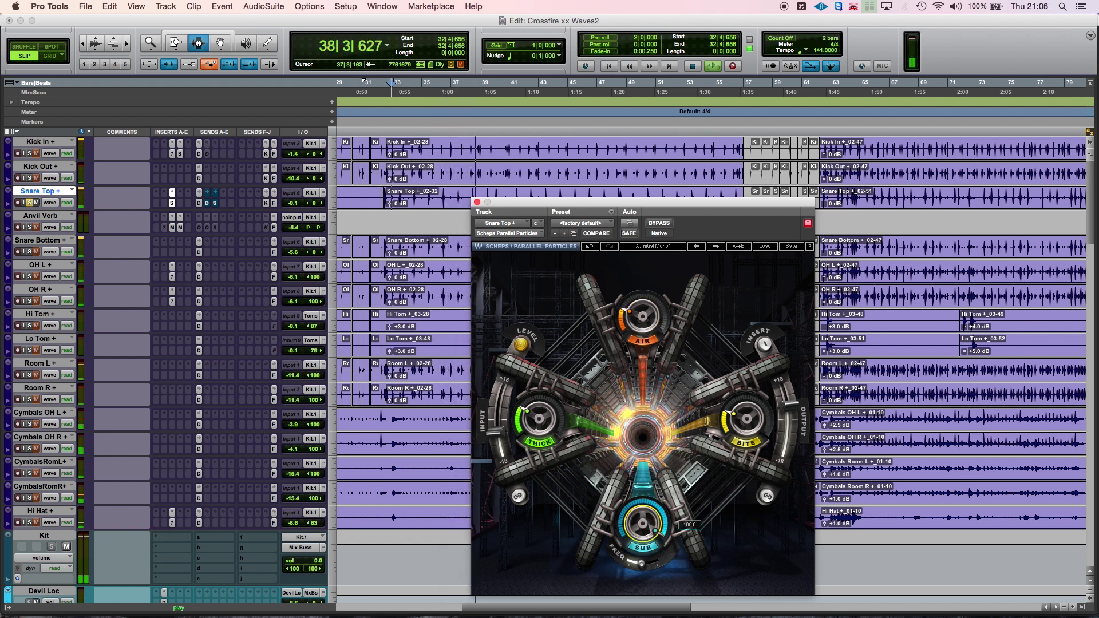
pyautogui.moveTo(641, 562); pyautogui.dragTo(643, 526)
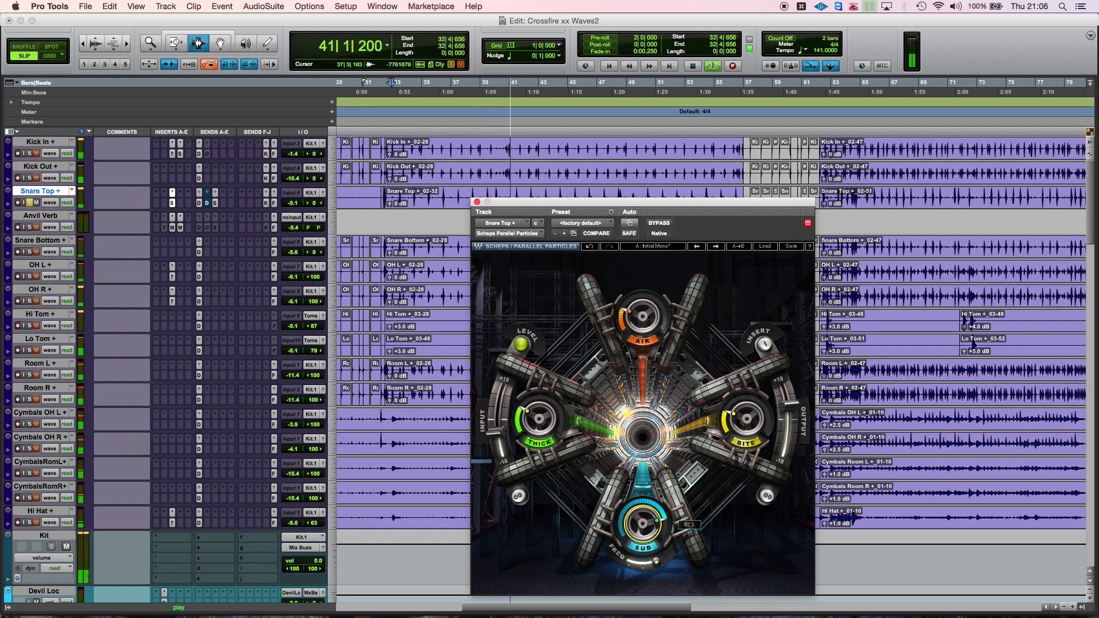
pyautogui.press('space')
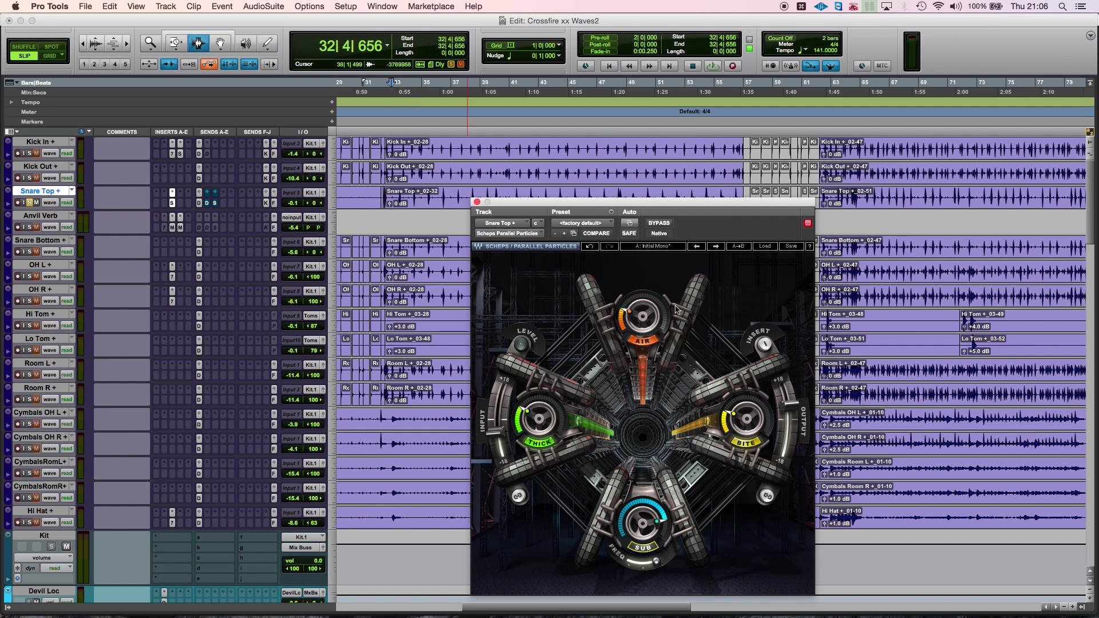
# - Play the snare from bar 32 and compare the sound repeatedly with the plug-in bypassed and active
pyautogui.press('space')
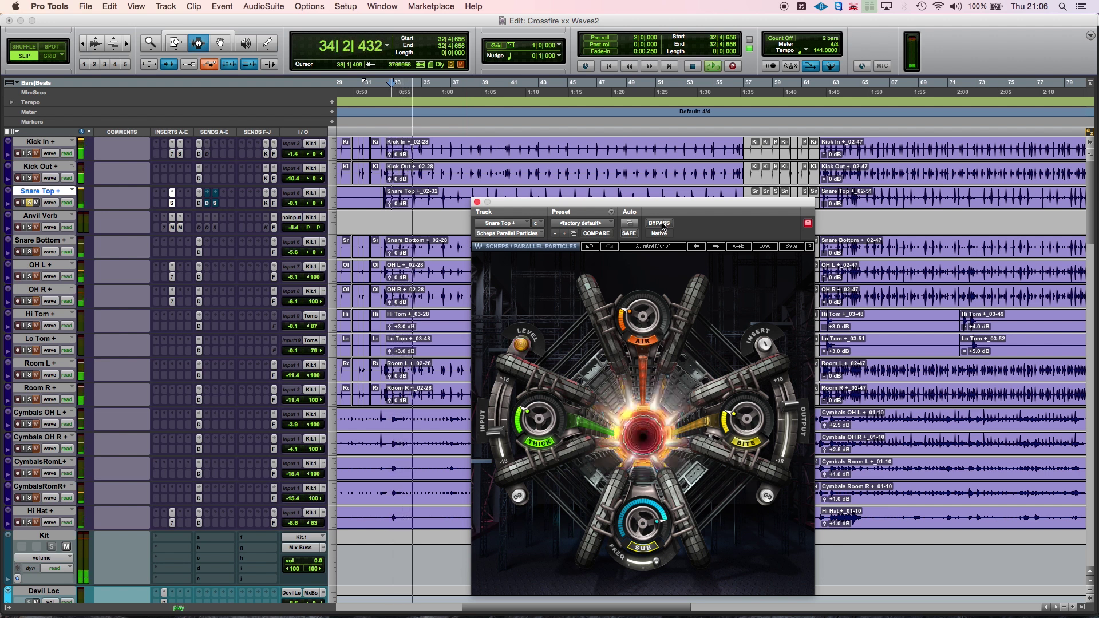
pyautogui.click(659, 224)
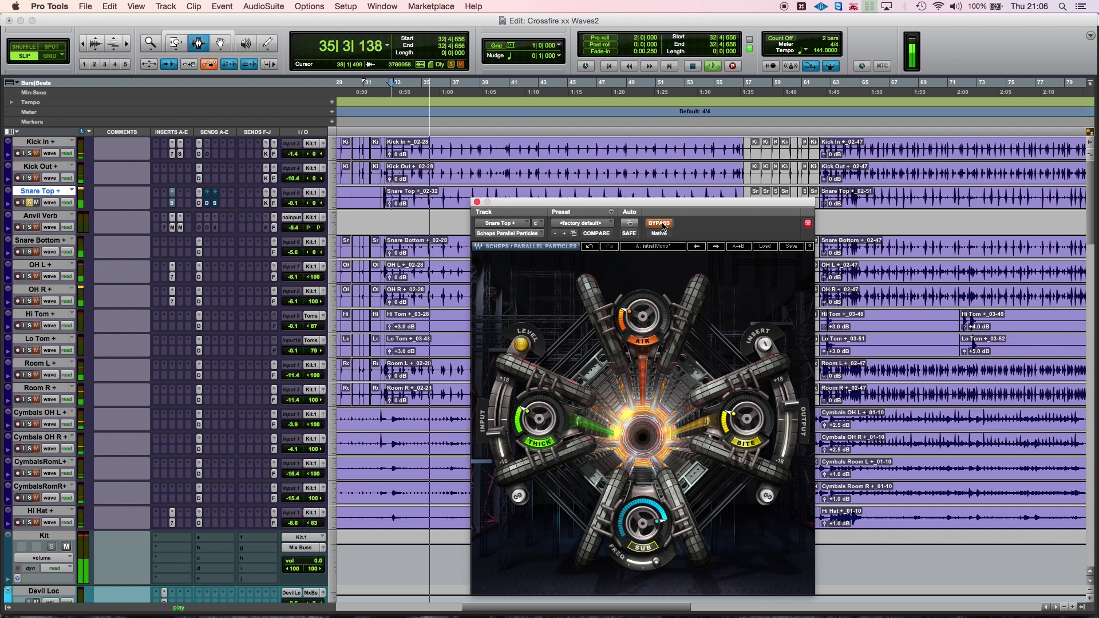
pyautogui.click(660, 224)
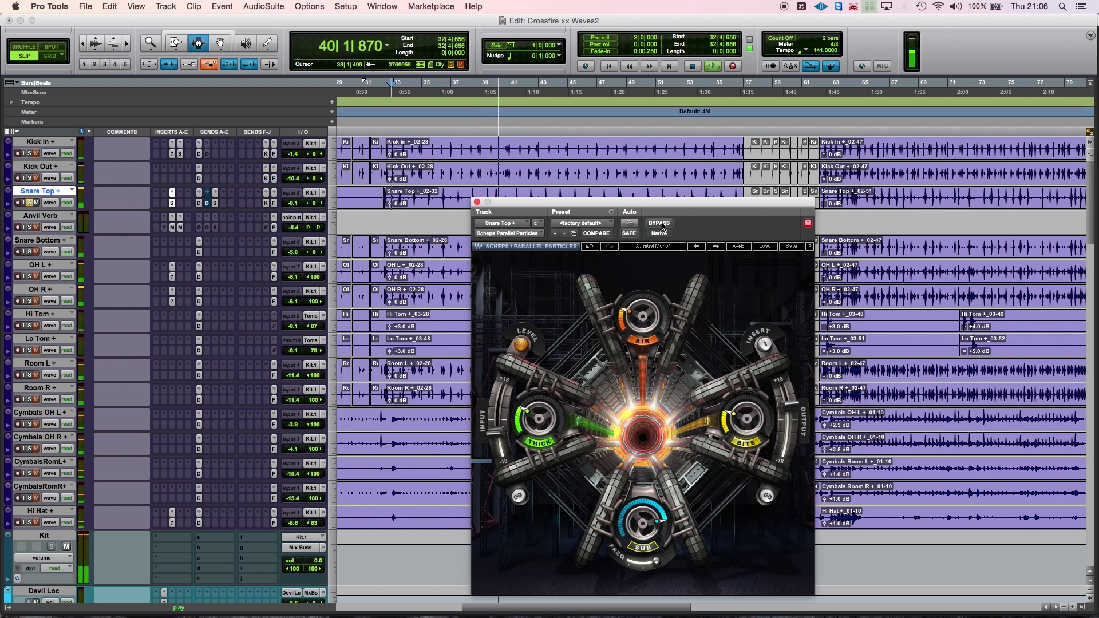
pyautogui.click(660, 223)
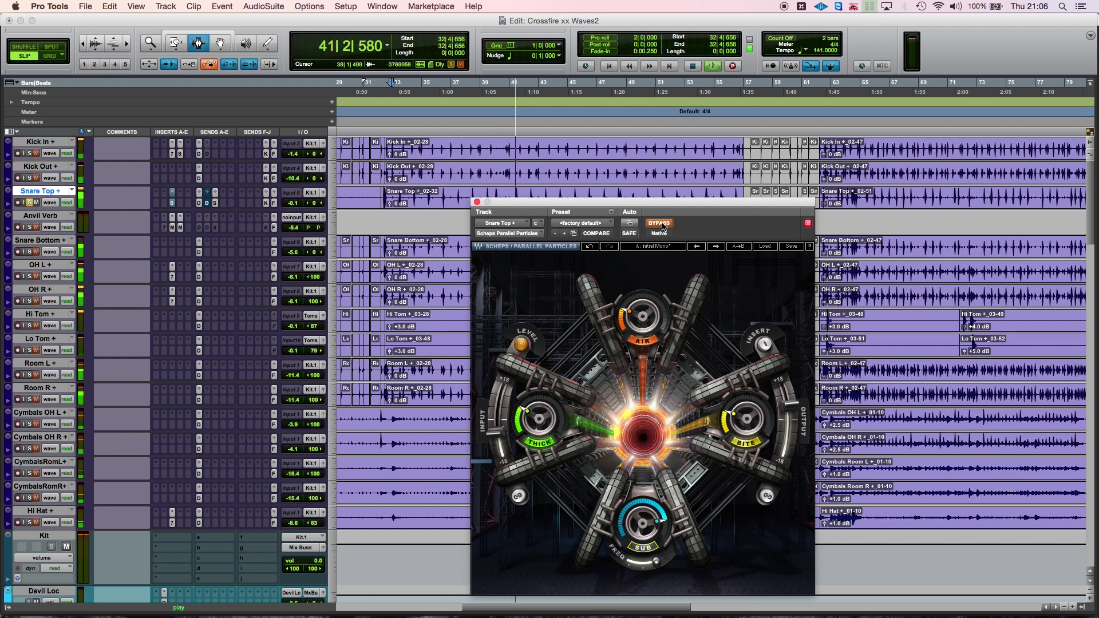
pyautogui.click(660, 224)
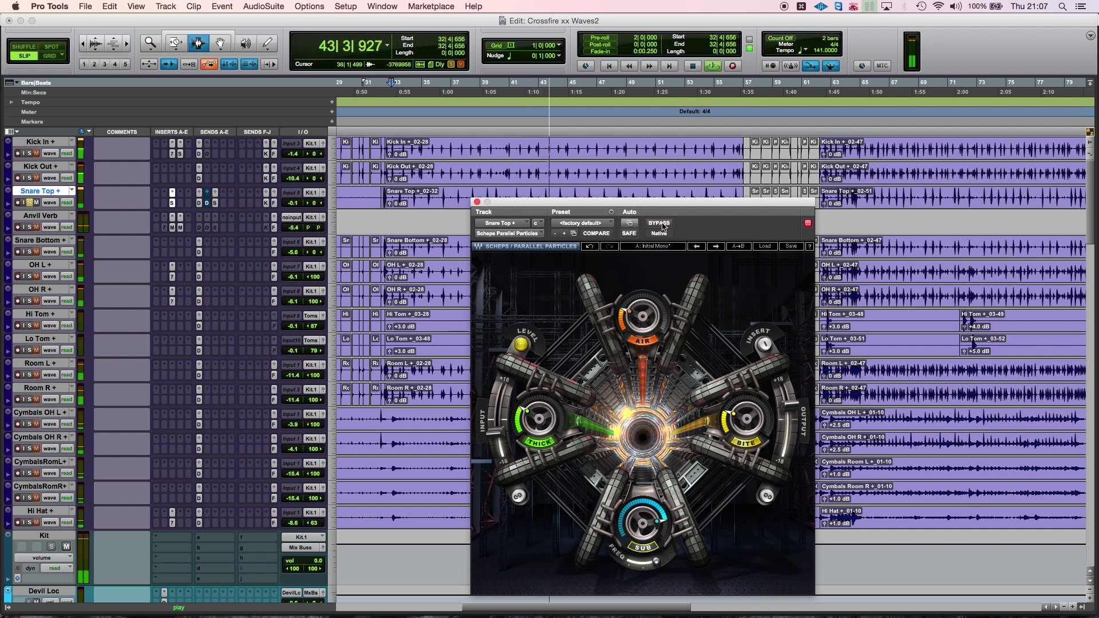
pyautogui.press('space')
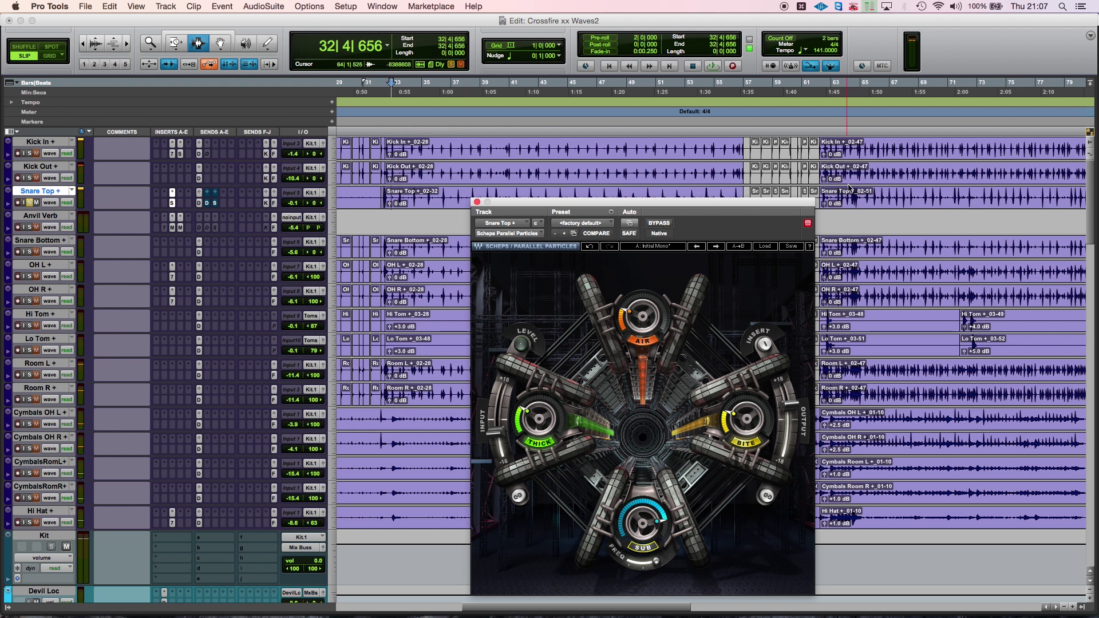
# - Play the snare section from bar 64 and compare it with the plug-in bypassed and active
pyautogui.click(853, 197)
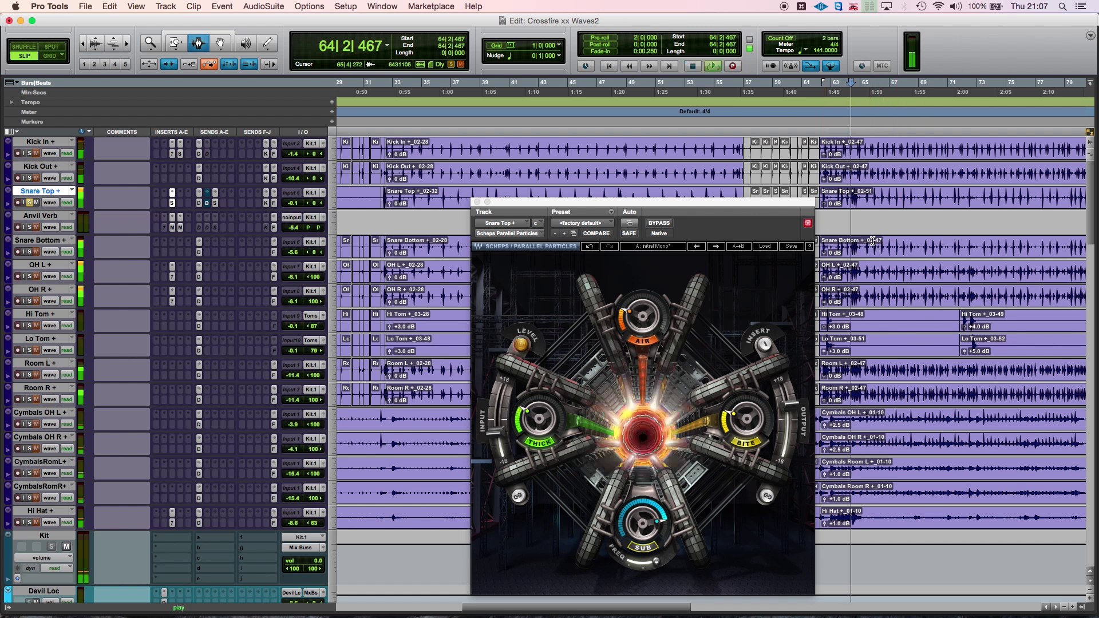
pyautogui.click(661, 225)
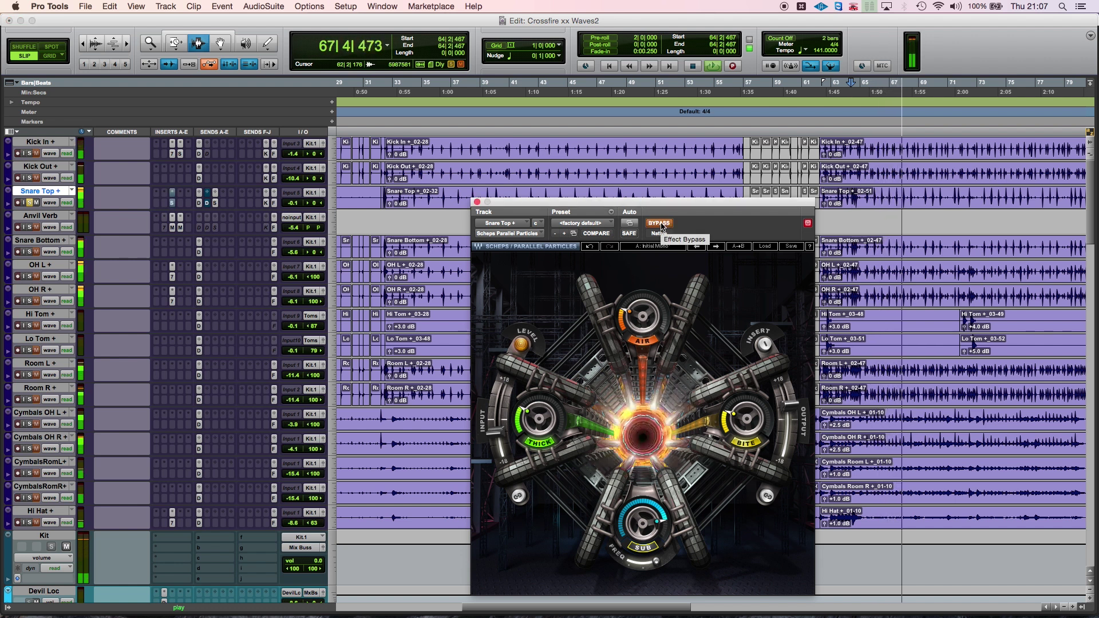
pyautogui.click(661, 224)
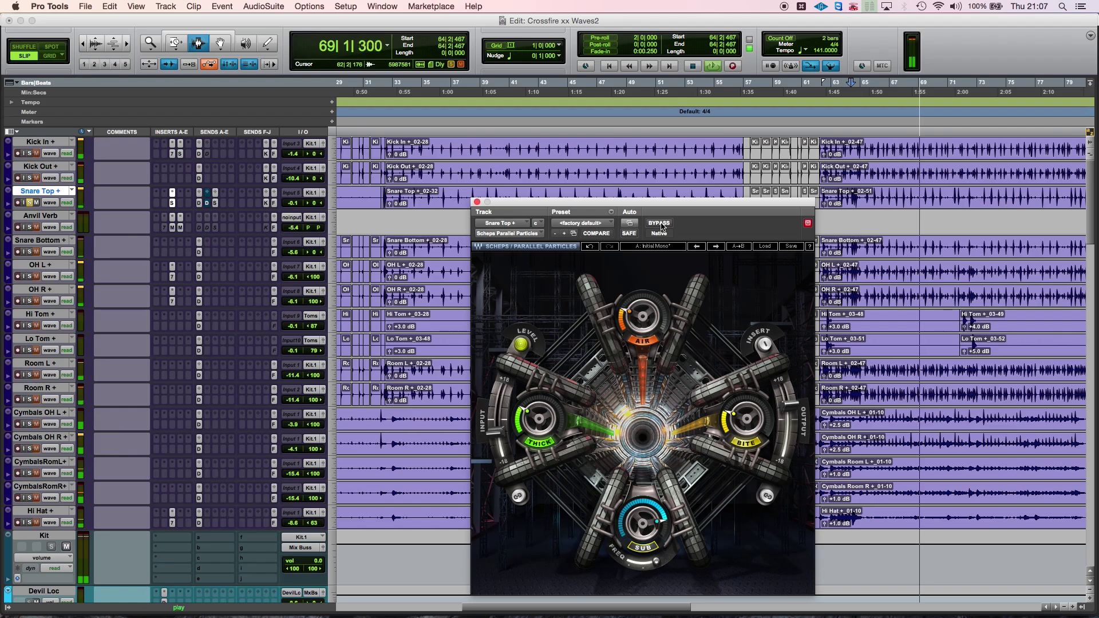
pyautogui.press('space')
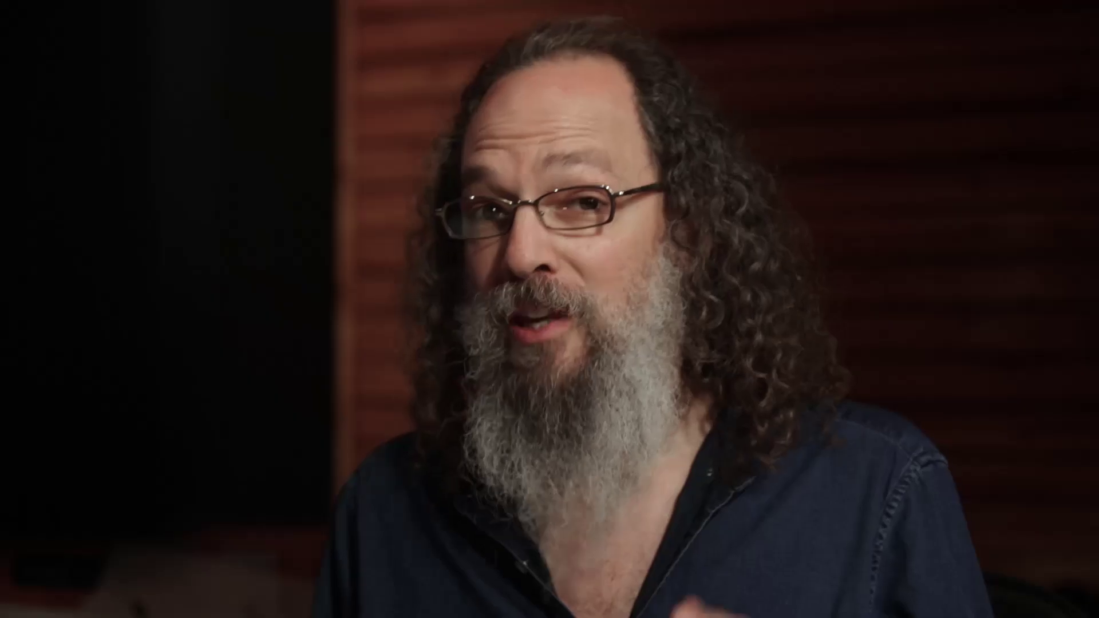
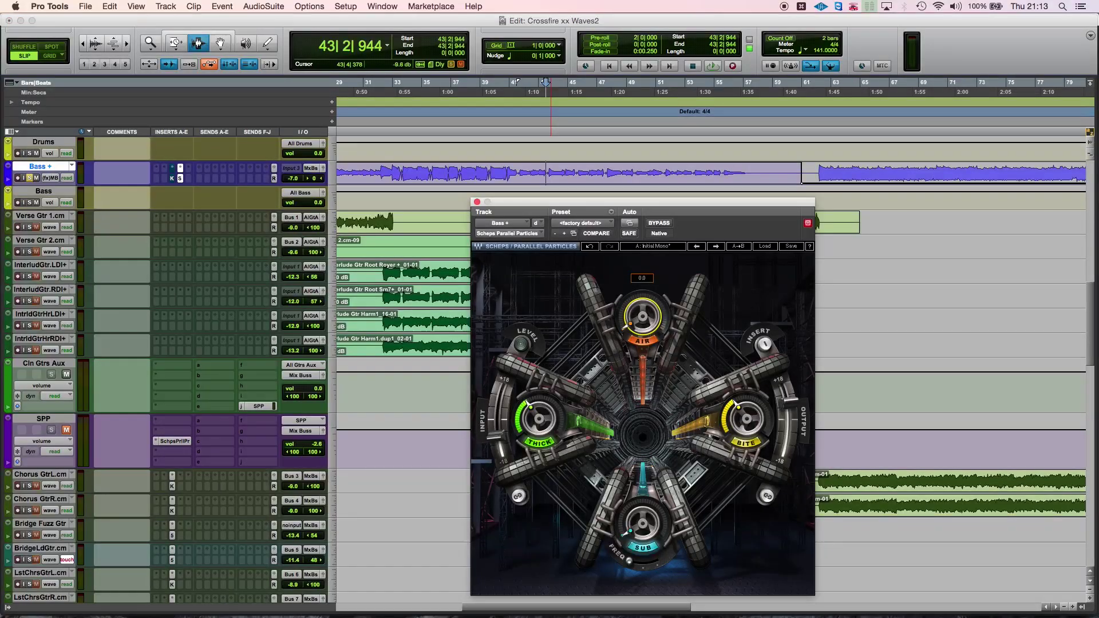
# - Play the bass from bar 43 and raise its Air amount to 9.0, then stop playback
pyautogui.press('space')
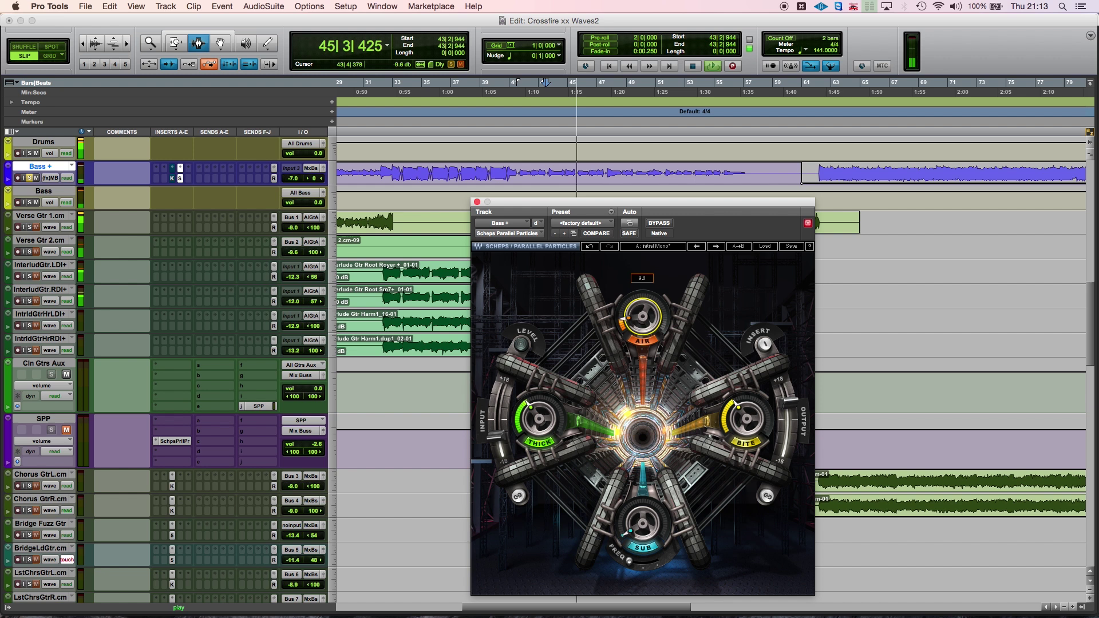
pyautogui.moveTo(647, 320); pyautogui.dragTo(647, 344)
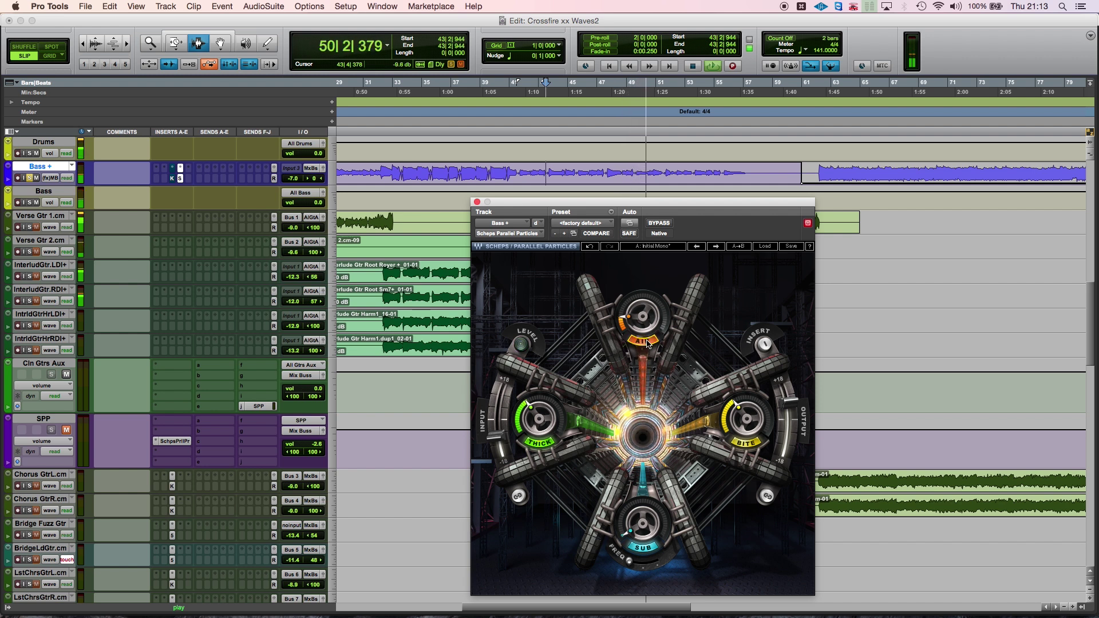
pyautogui.press('space')
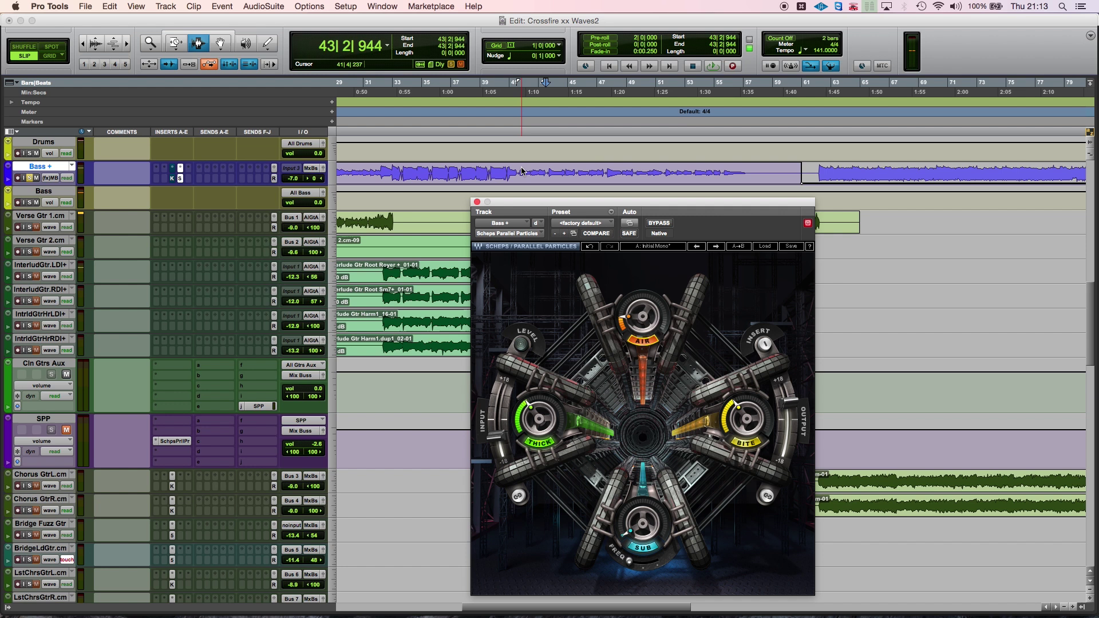
# - Select the bass from bar 41 to bar 58, enable automation for Air On/Off, and show that automation on the track
pyautogui.moveTo(518, 174); pyautogui.dragTo(759, 176)
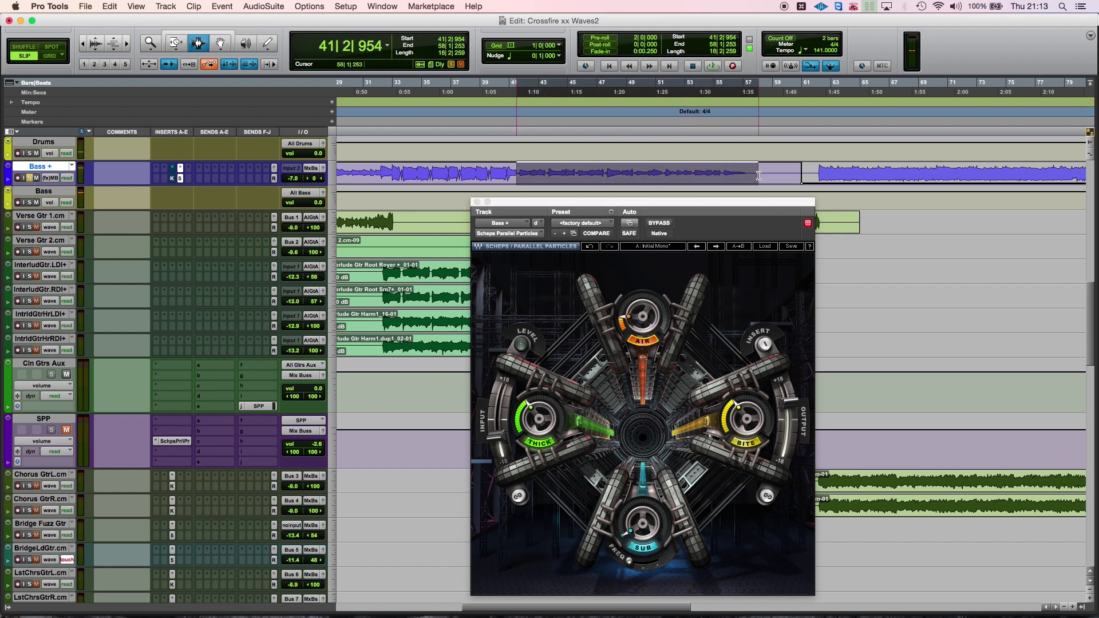
pyautogui.rightClick(648, 344)
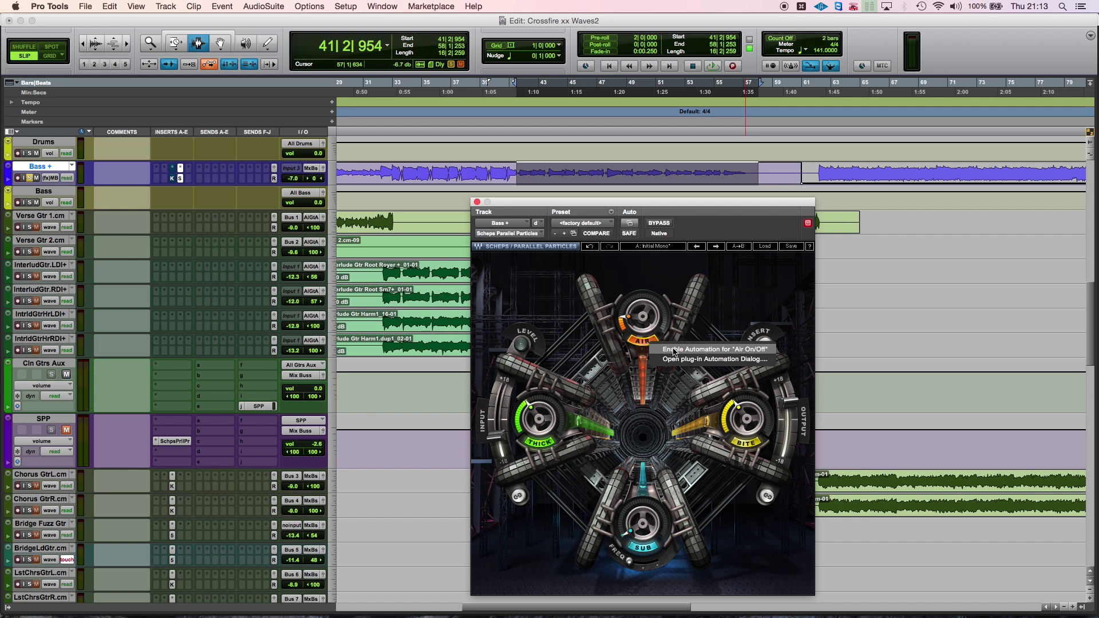
pyautogui.click(676, 350)
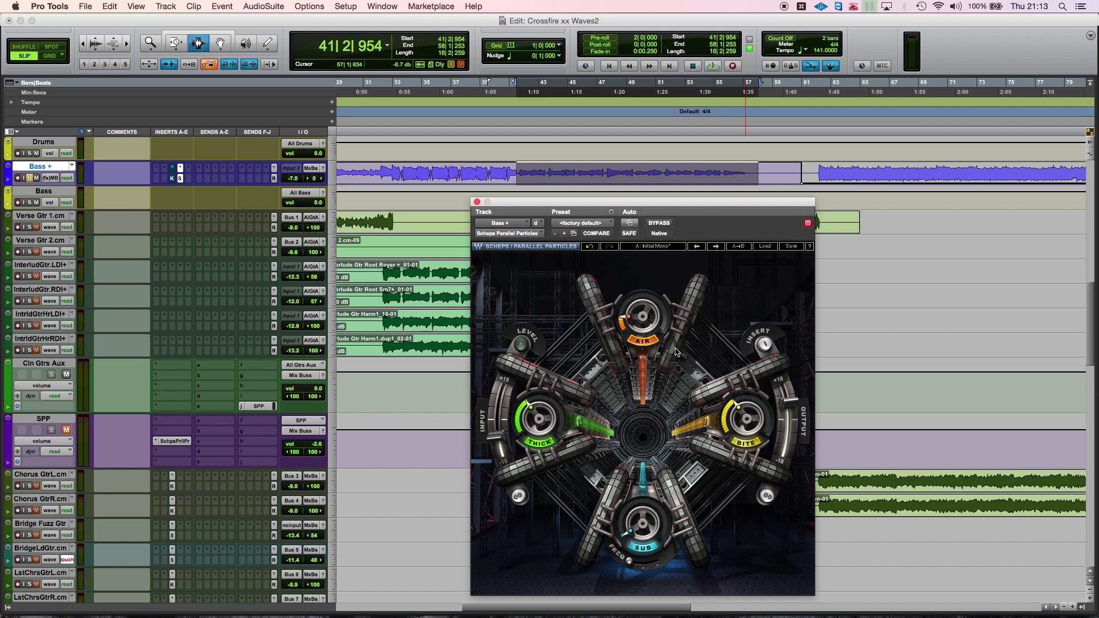
pyautogui.keyDown('ctrl'); pyautogui.keyDown('super'); pyautogui.click(639, 343); pyautogui.keyUp('super'); pyautogui.keyUp('ctrl')
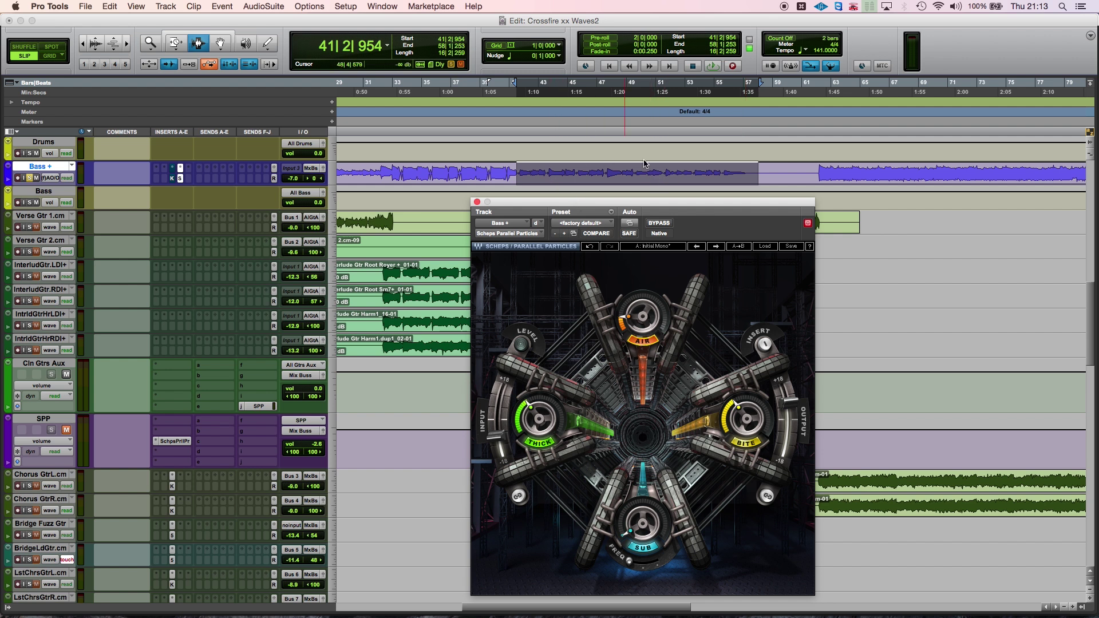
# - Automate Air to Off on the bass for the loud section up to bar 41 and from bar 61 to bar 124
pyautogui.moveTo(519, 175); pyautogui.dragTo(378, 181)
pyautogui.press('F6')
pyautogui.press('F7')
pyautogui.moveTo(803, 175); pyautogui.dragTo(941, 175)
pyautogui.press('F6')
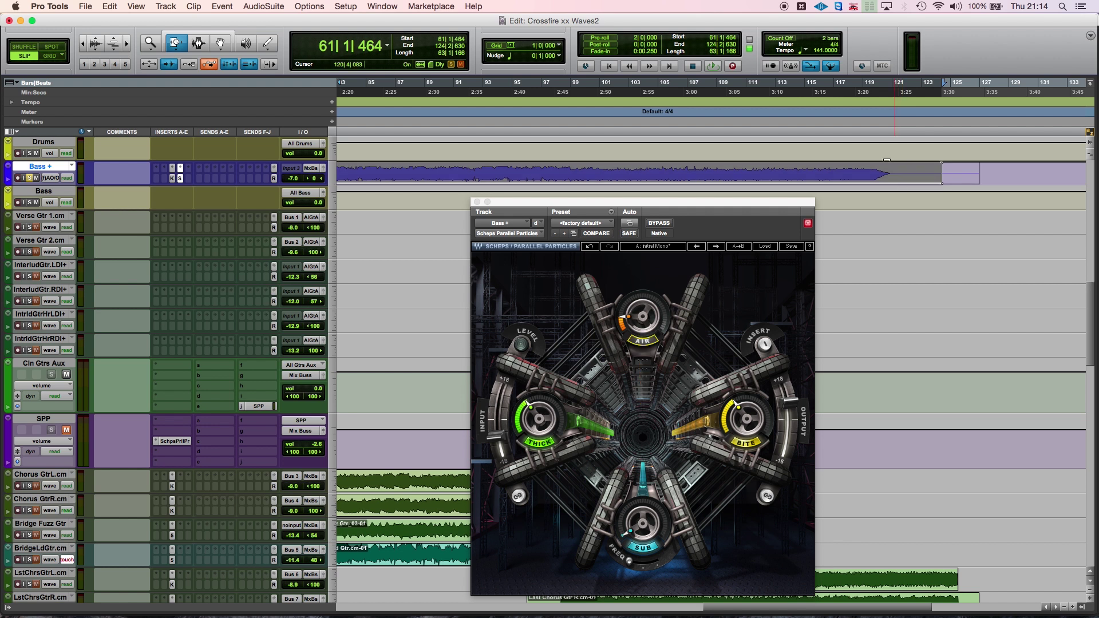
pyautogui.press('super+bracketleft')
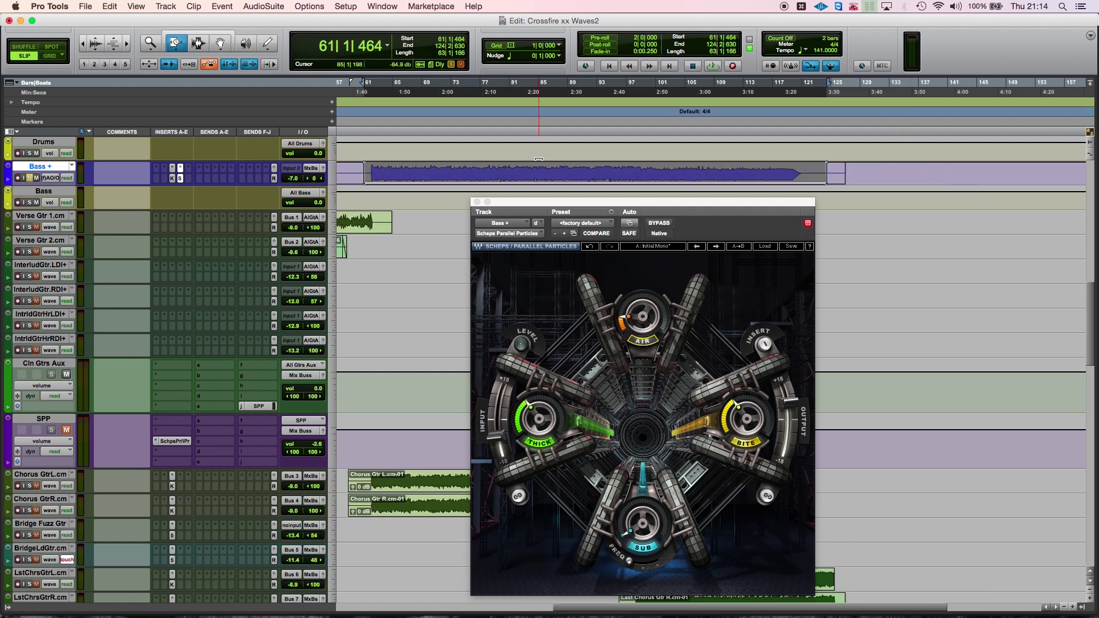
pyautogui.press('Home')
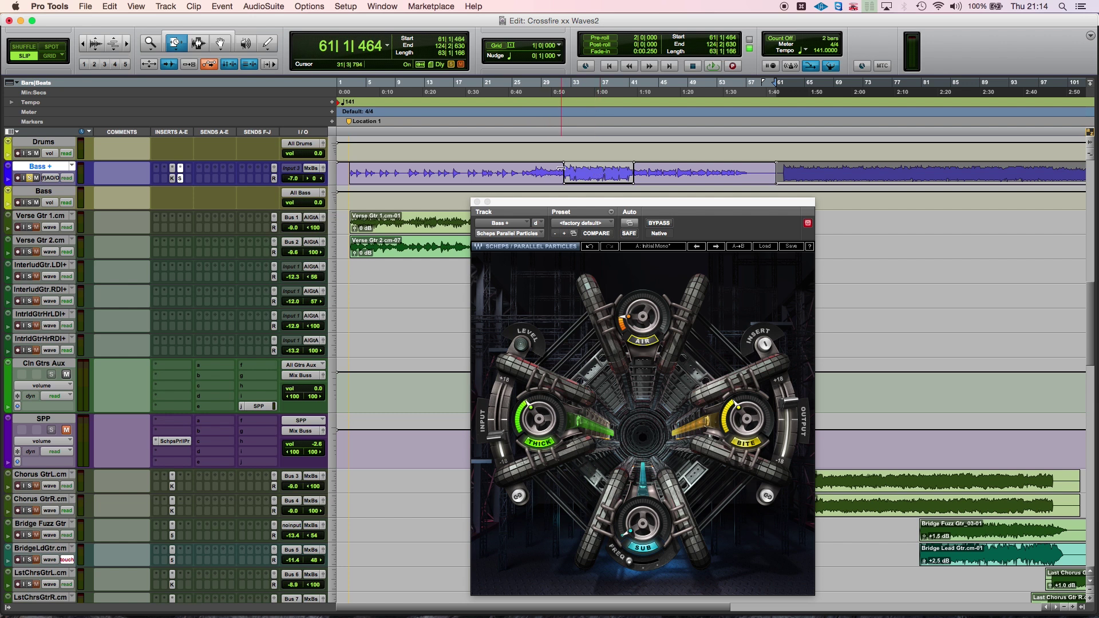
# - Move the start of the first Air-off section earlier to about bar 26, then play the bass from bar 39
pyautogui.press('F8')
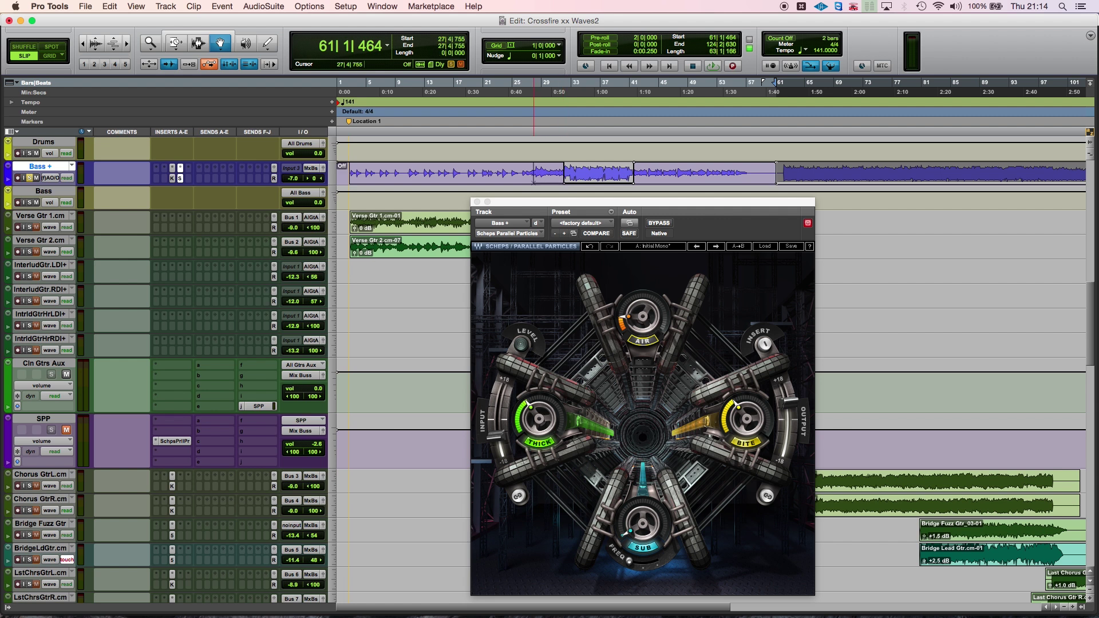
pyautogui.click(522, 183)
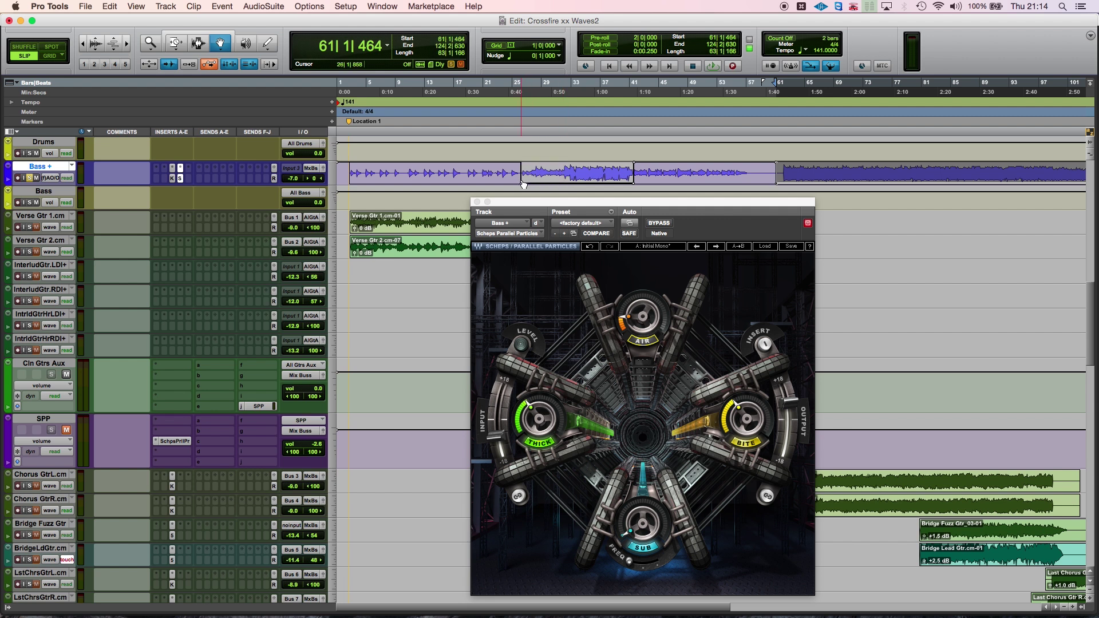
pyautogui.press('F7')
pyautogui.click(620, 170)
pyautogui.press('space')
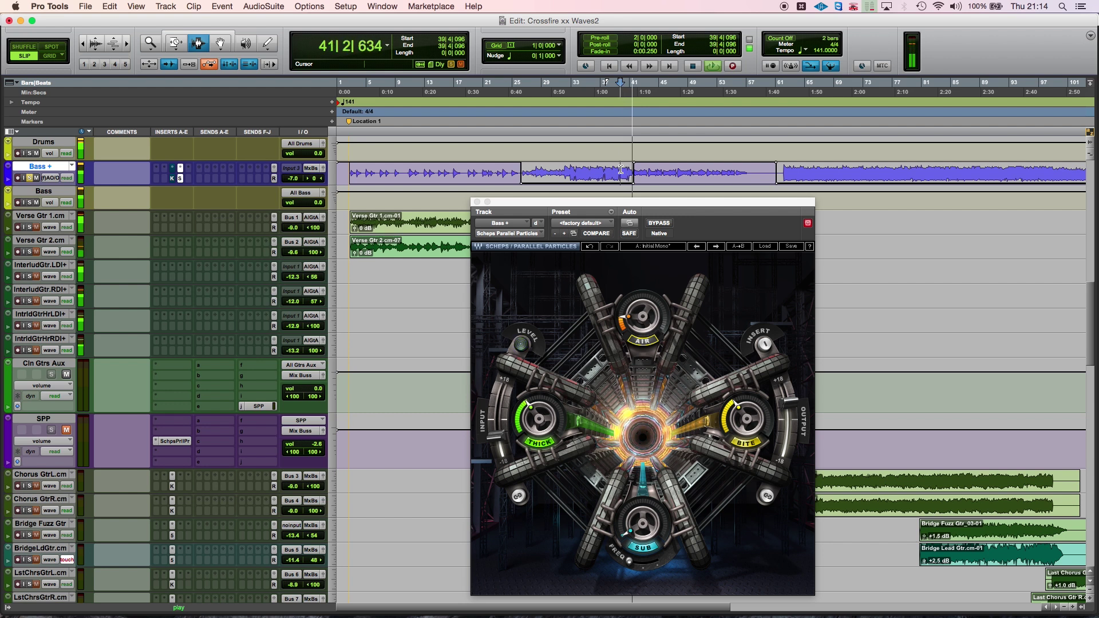
# - Move the end of the first Air-off section earlier to bar 40 beat 4 and check the transition by playing from bar 38
pyautogui.press('super+bracketright')
pyautogui.press('super+bracketright')
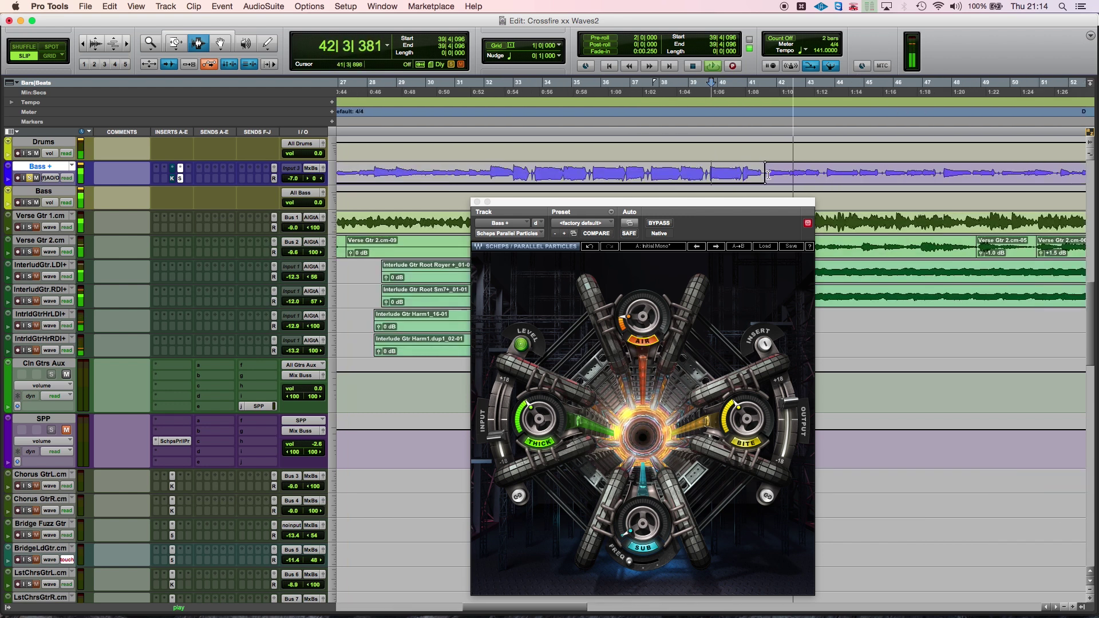
pyautogui.press('F8')
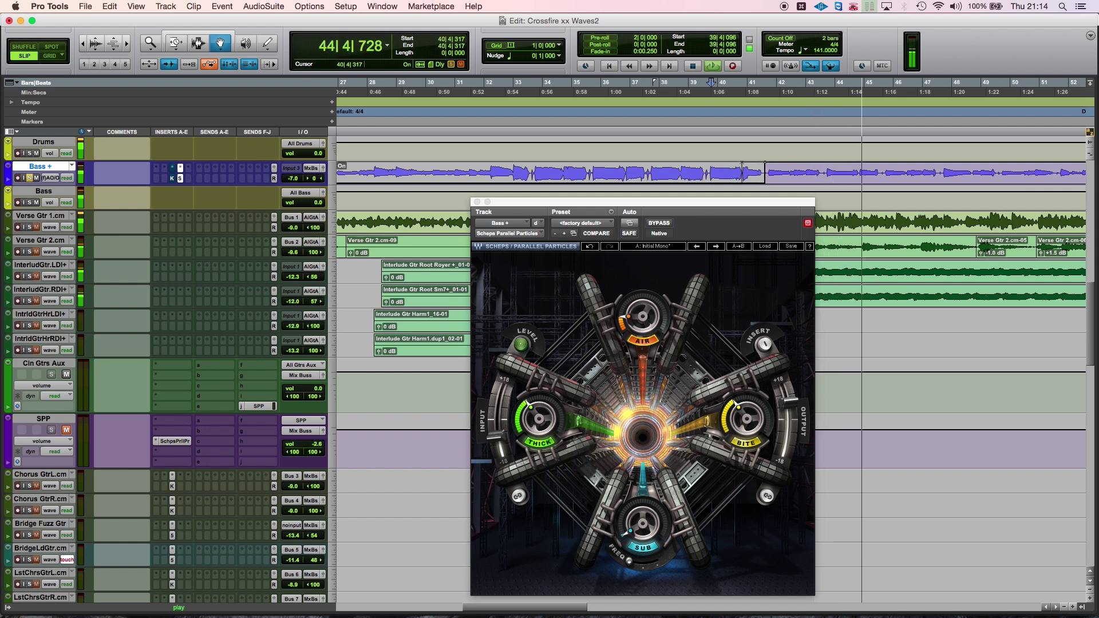
pyautogui.press('F7')
pyautogui.click(675, 172)
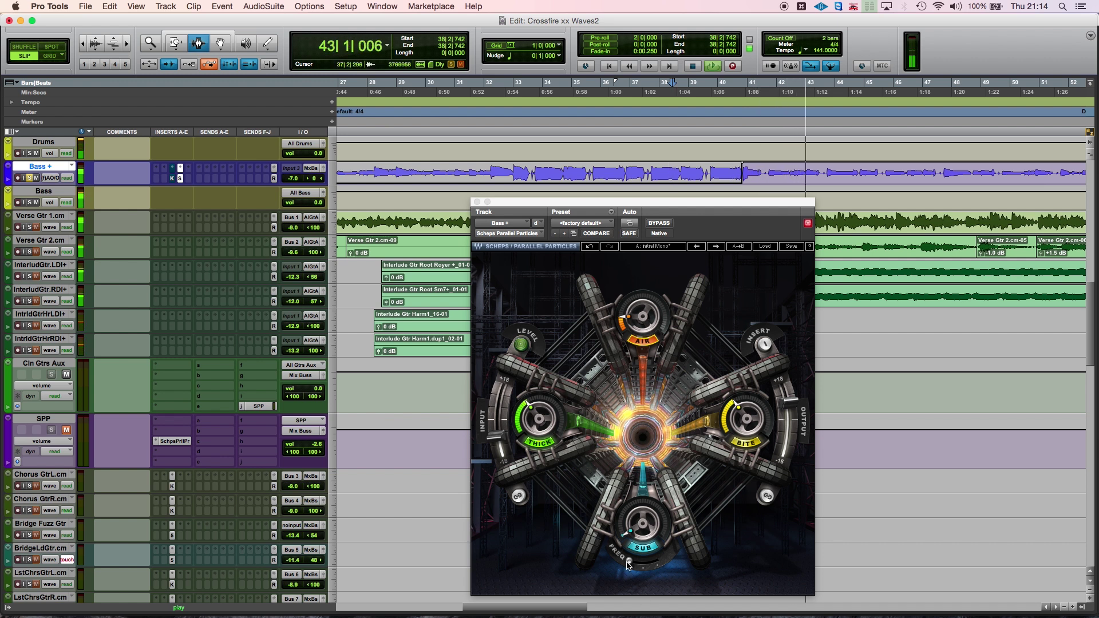
pyautogui.press('space')
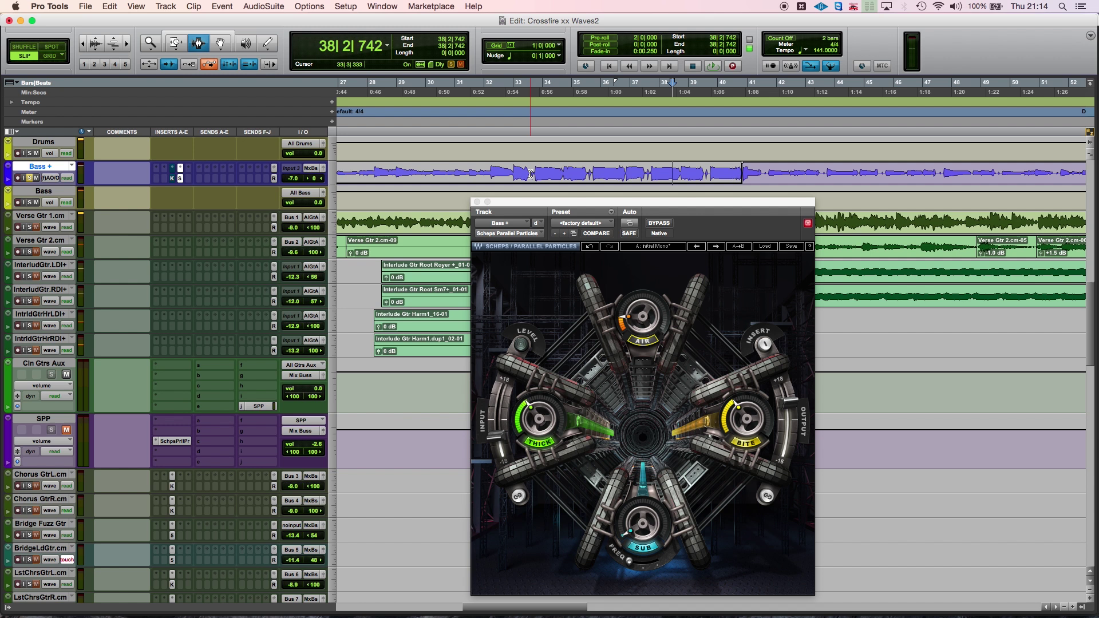
# - Play the bass from bar 43, raise Sub to somewhat below half, and set the Sub frequency to about 54
pyautogui.hotkey('alt', 'a')
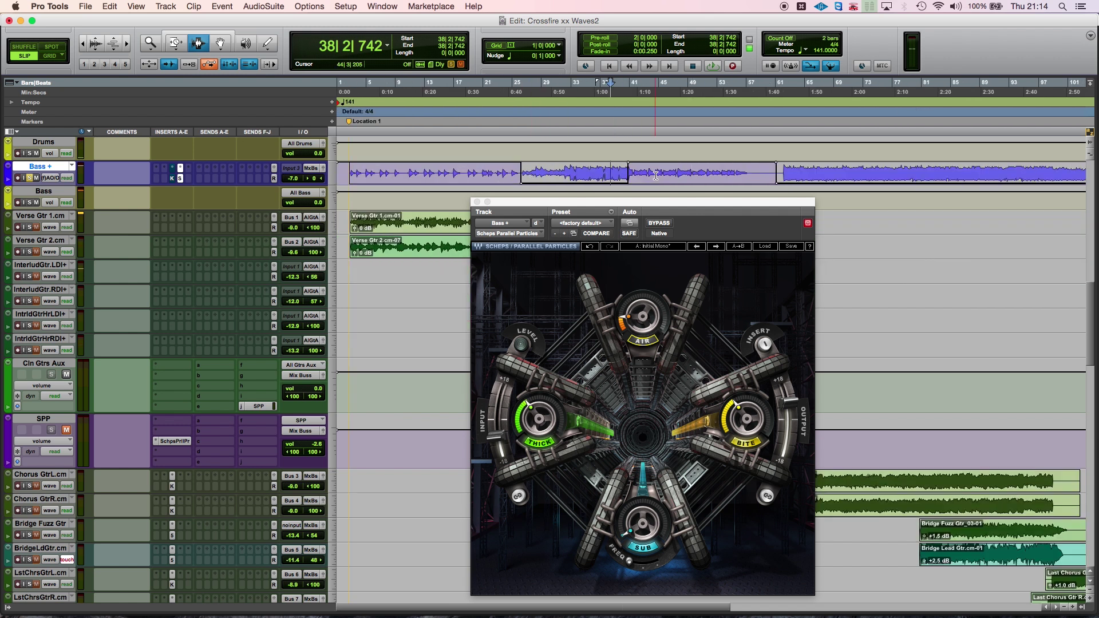
pyautogui.click(648, 173)
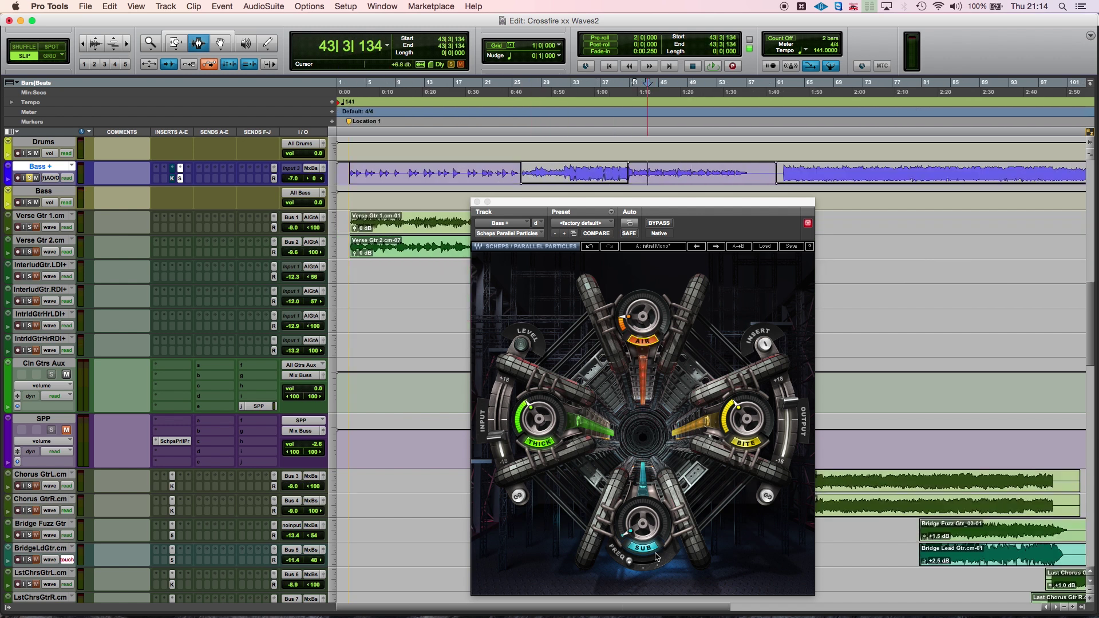
pyautogui.press('space')
pyautogui.moveTo(644, 530); pyautogui.dragTo(644, 507)
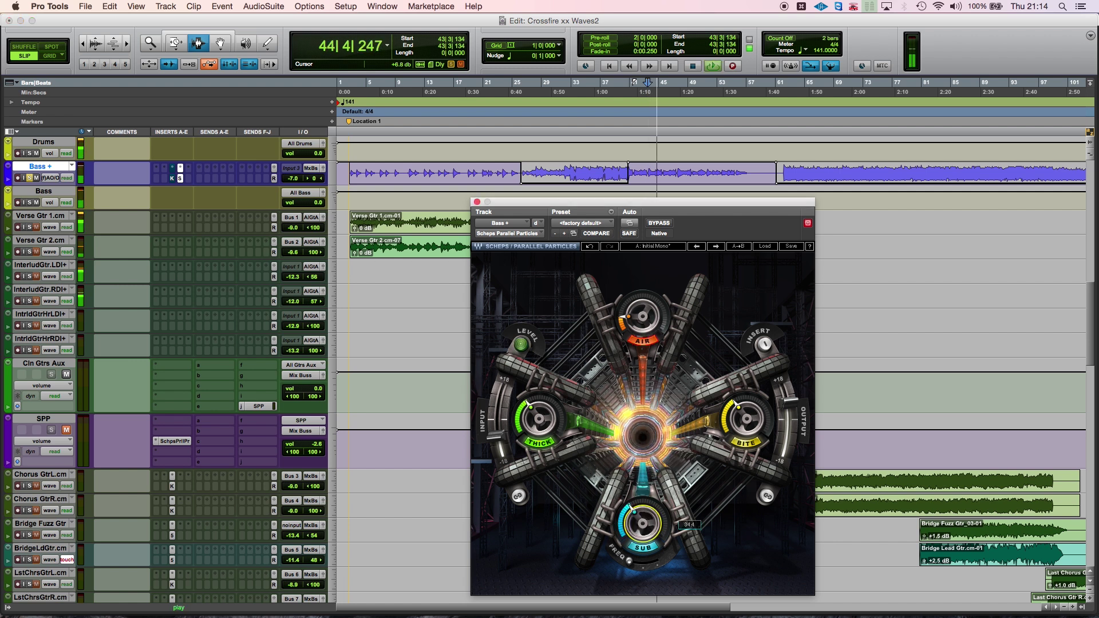
pyautogui.moveTo(629, 560); pyautogui.dragTo(629, 544)
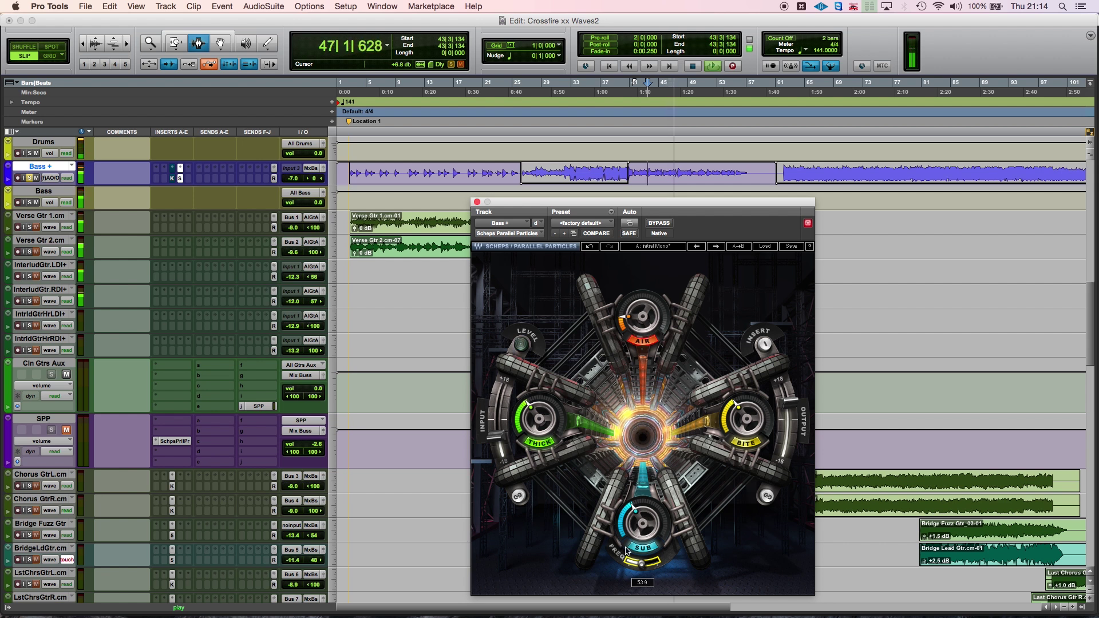
# - Play the bass from bar 33 and compare the sound with Sub off and on
pyautogui.click(571, 174)
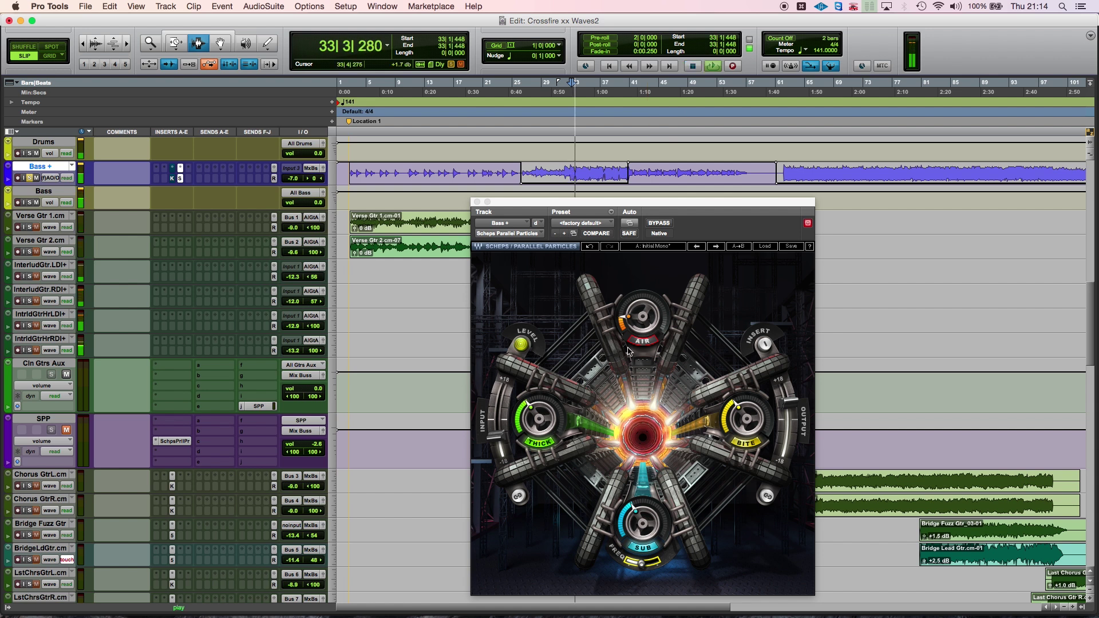
pyautogui.click(642, 550)
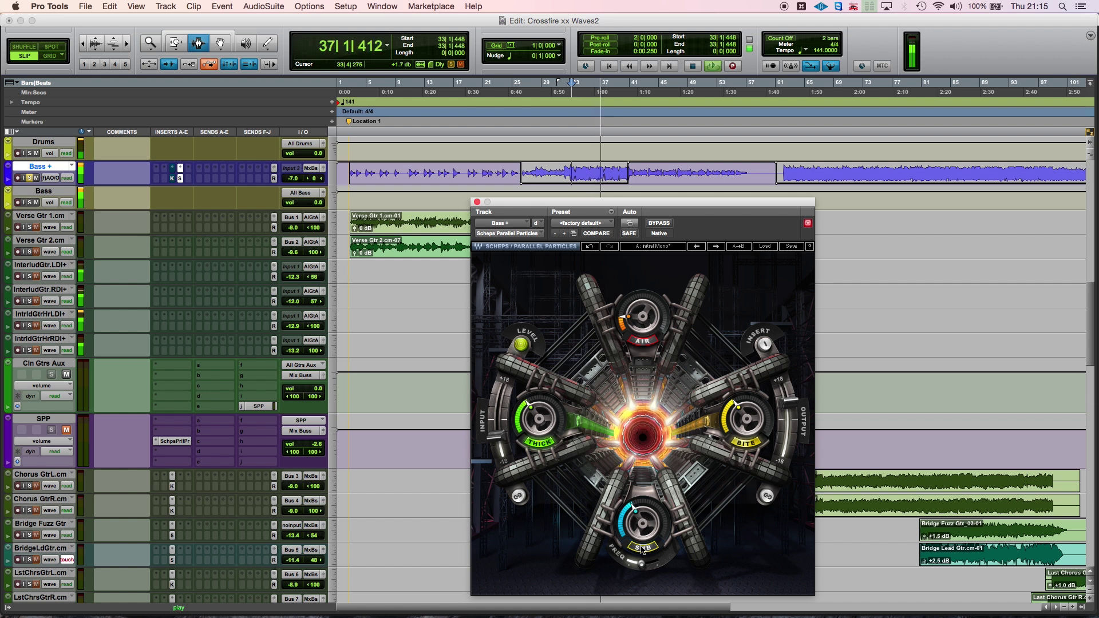
# - Play the bass from bar 62 and raise its Sub amount to just over half
pyautogui.click(785, 174)
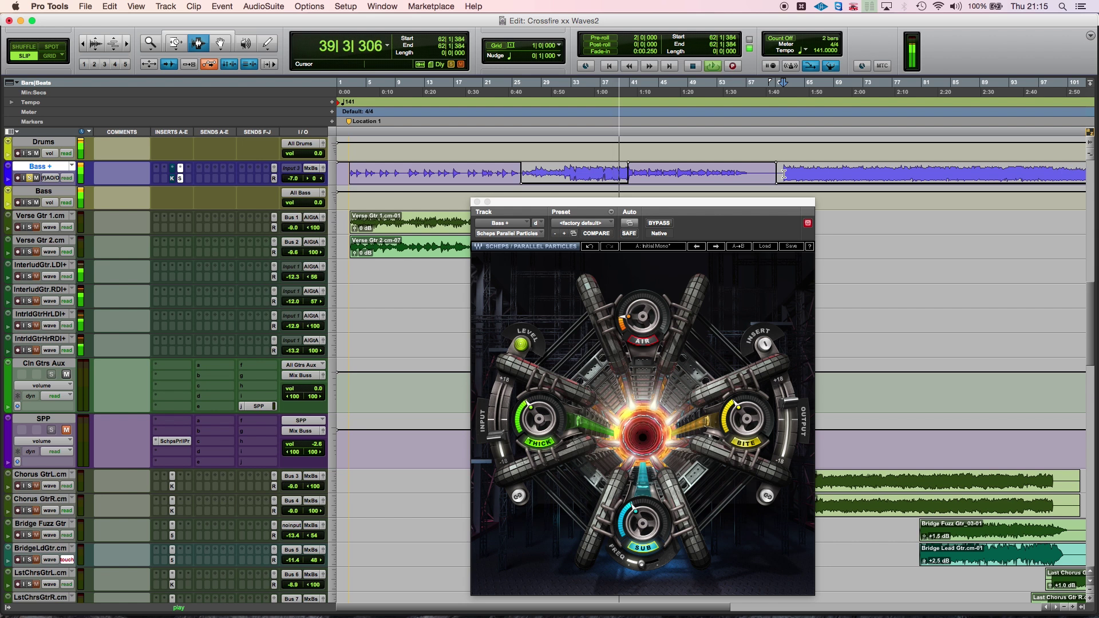
pyautogui.press('space')
pyautogui.press('space')
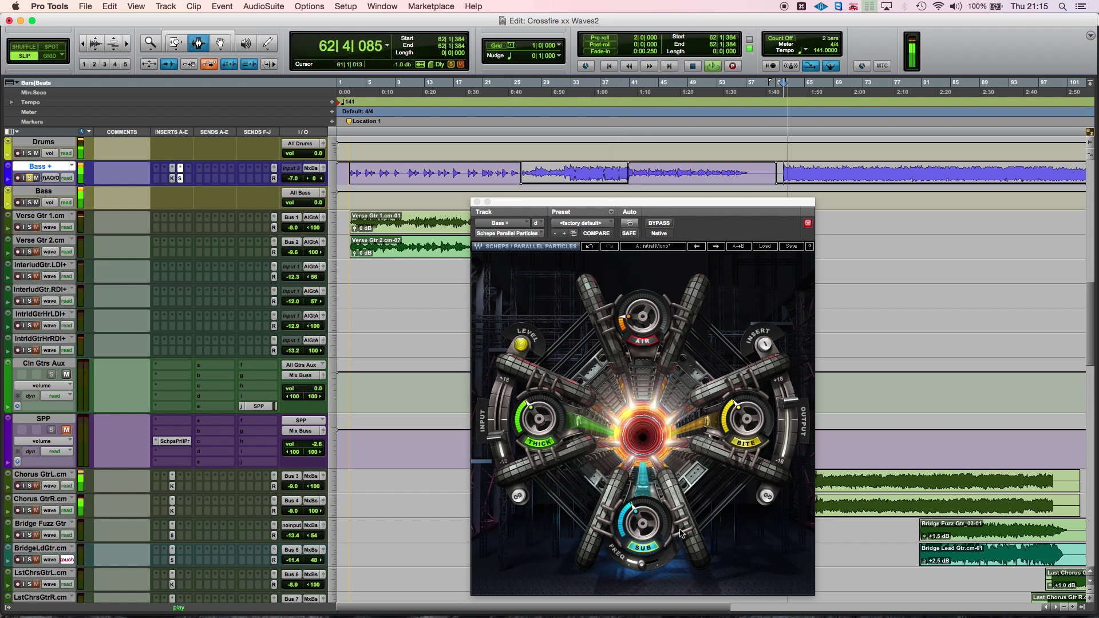
pyautogui.click(652, 524)
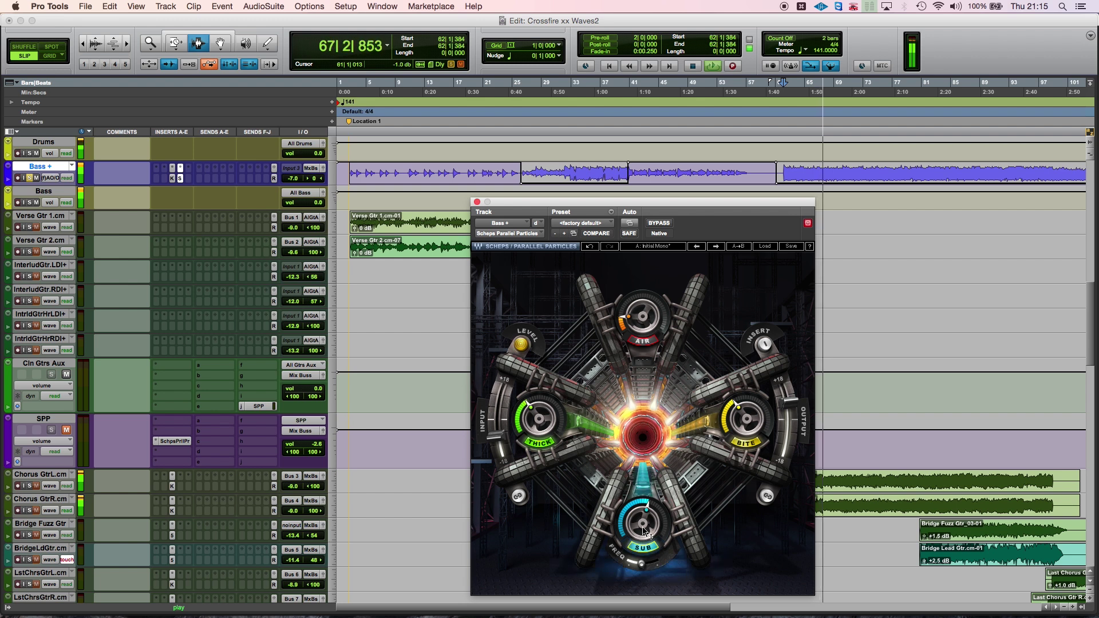
pyautogui.moveTo(645, 532)
pyautogui.mouseDown()
pyautogui.moveTo(645, 518)
pyautogui.moveTo(643, 551)
pyautogui.mouseUp()
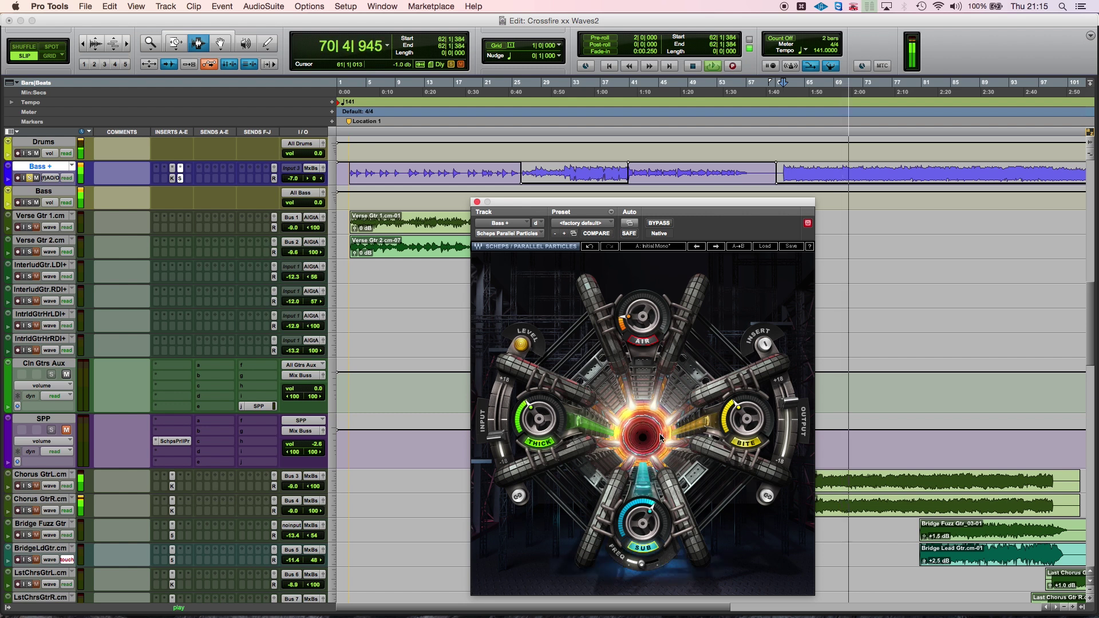
# - Stop playback, place the playback position at the end of bar 40, and close the bass plug-in window
pyautogui.press('space')
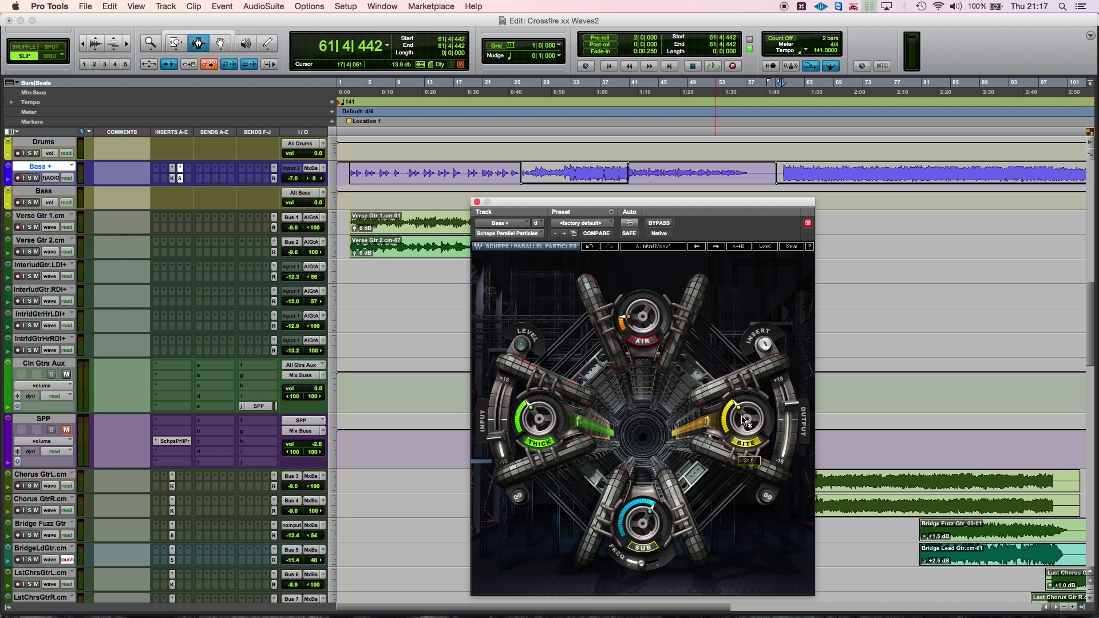
pyautogui.click(629, 175)
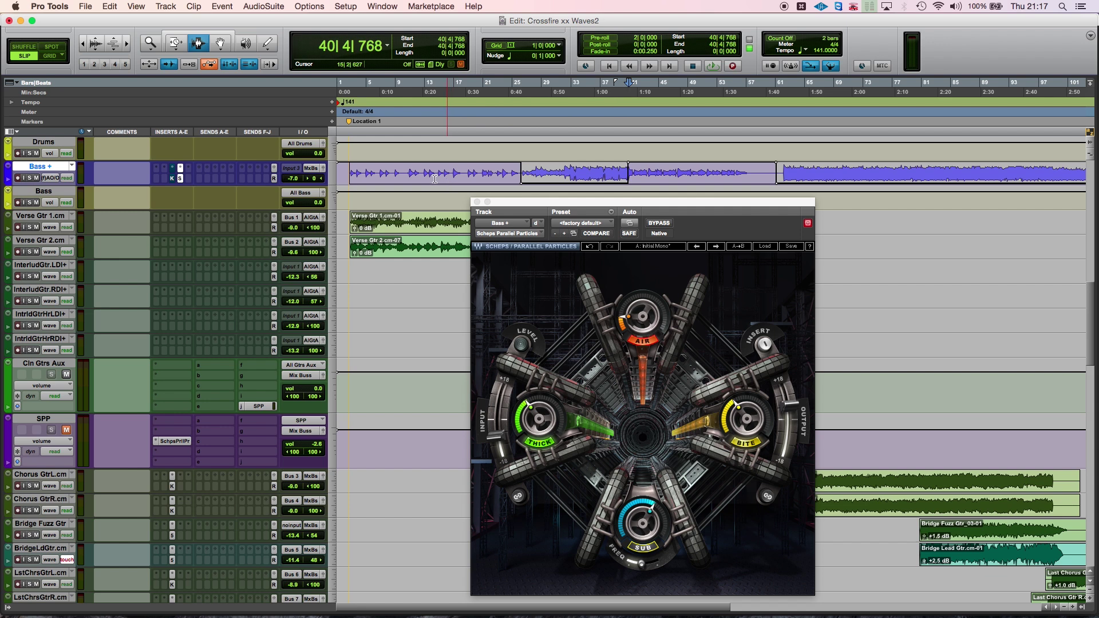
pyautogui.click(477, 202)
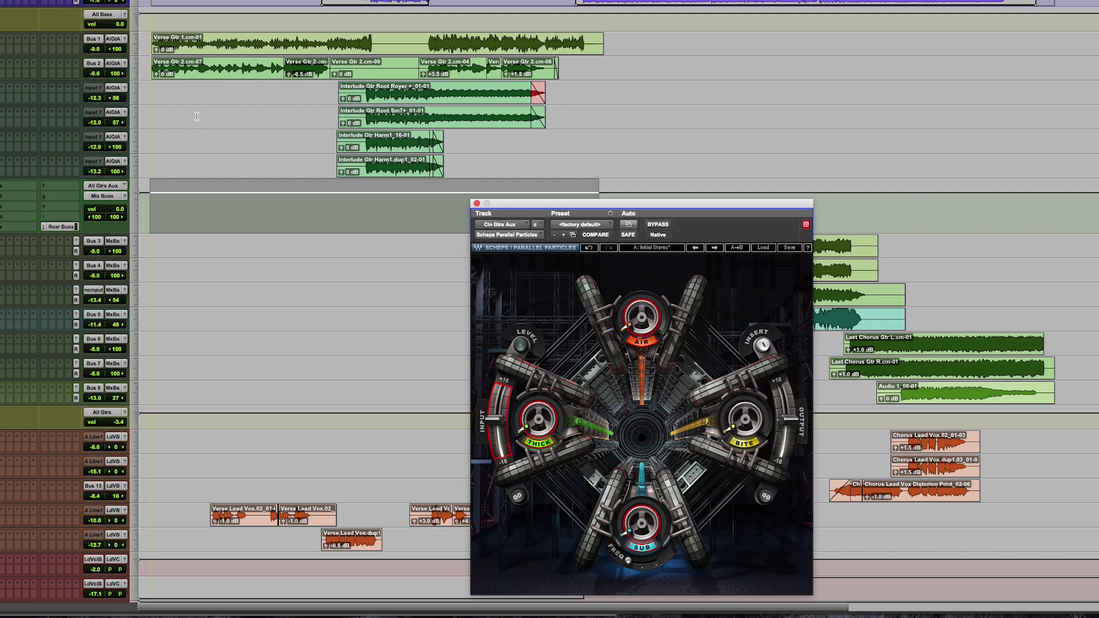
# - Play the clean guitars from the start of the verse and raise Thick and Bite to somewhat below half
pyautogui.click(162, 45)
pyautogui.press('space')
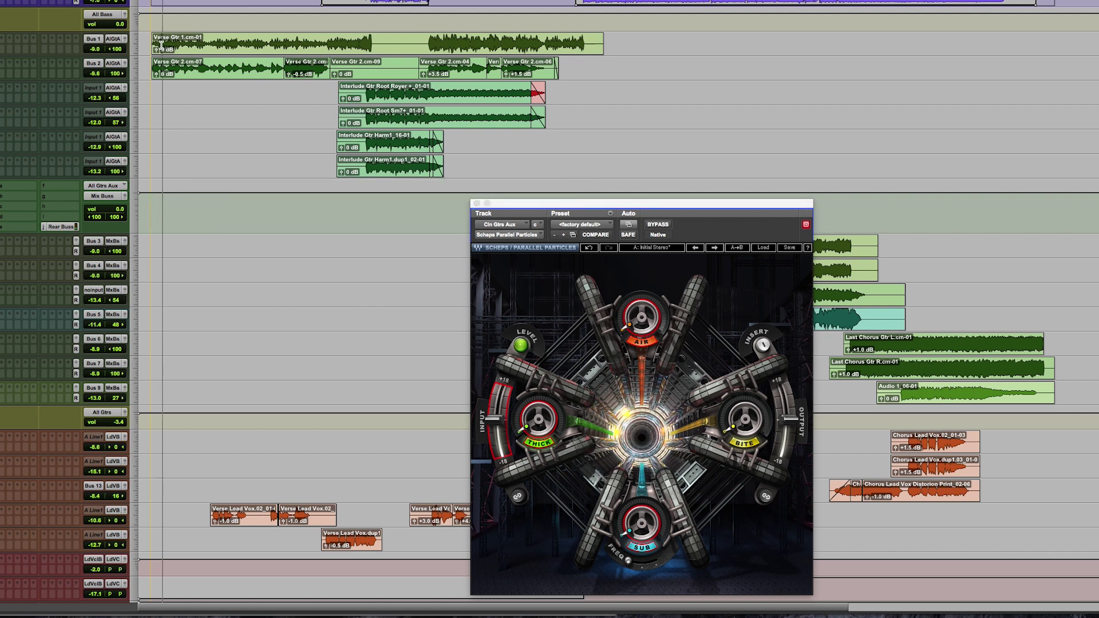
pyautogui.moveTo(536, 438); pyautogui.dragTo(537, 425)
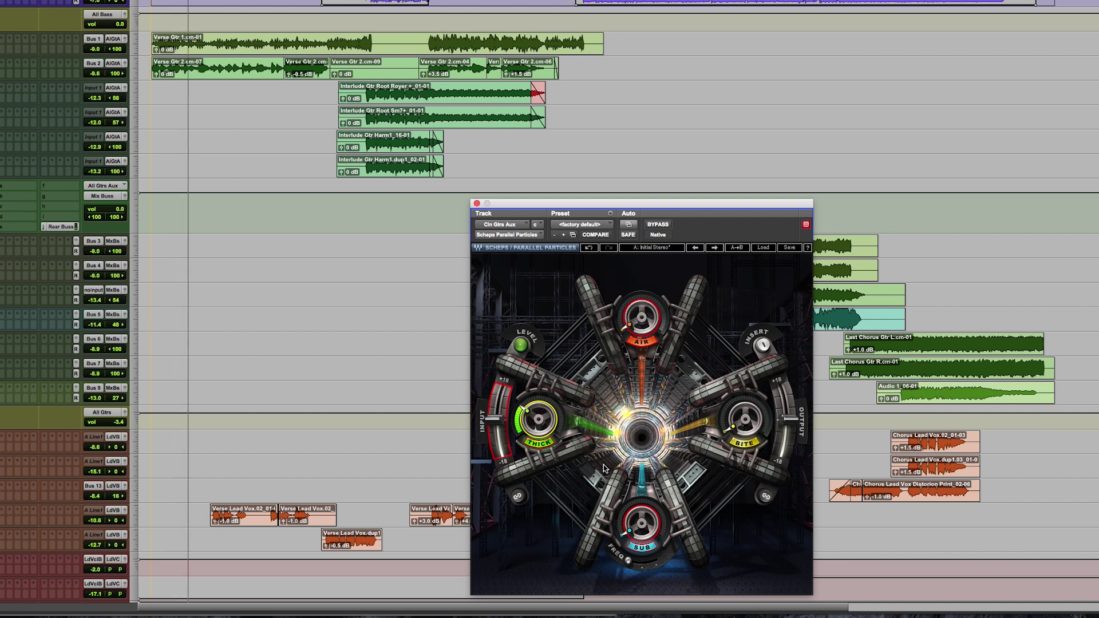
pyautogui.moveTo(541, 442)
pyautogui.mouseDown()
pyautogui.moveTo(538, 427)
pyautogui.moveTo(538, 446)
pyautogui.mouseUp()
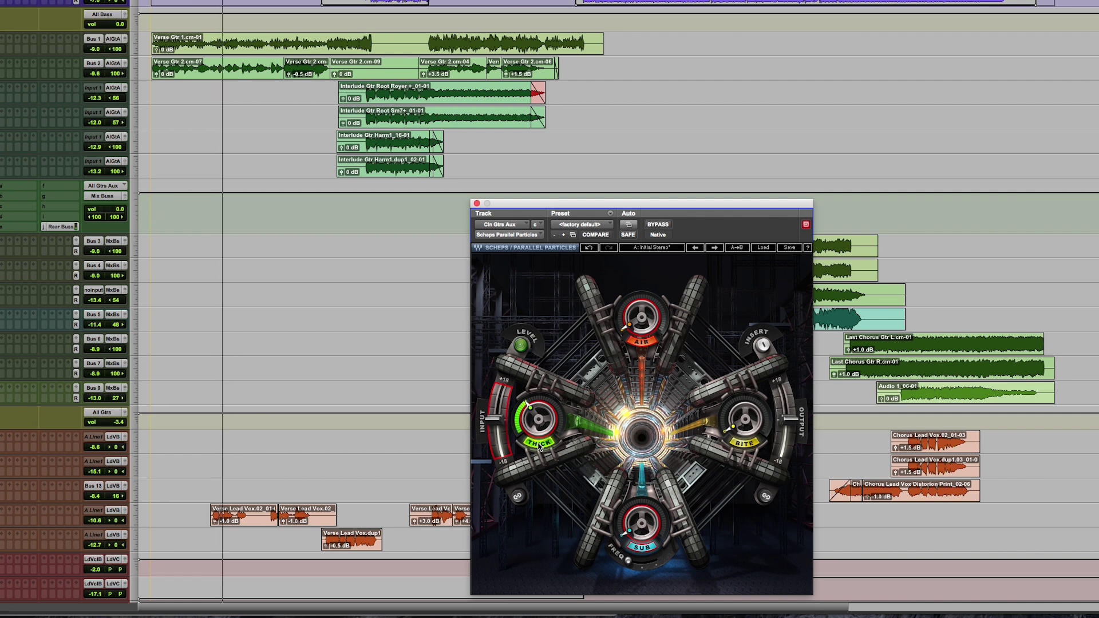
pyautogui.moveTo(744, 421); pyautogui.dragTo(744, 404)
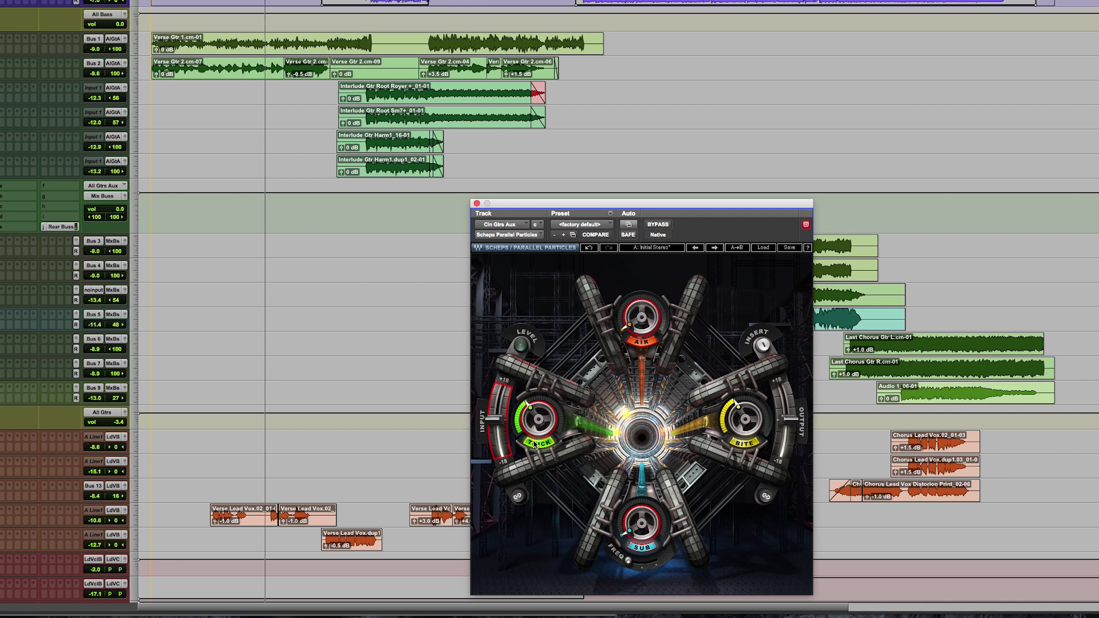
# - Play the clean guitars from the interlude and compare the sound bypassed and processed
pyautogui.click(367, 97)
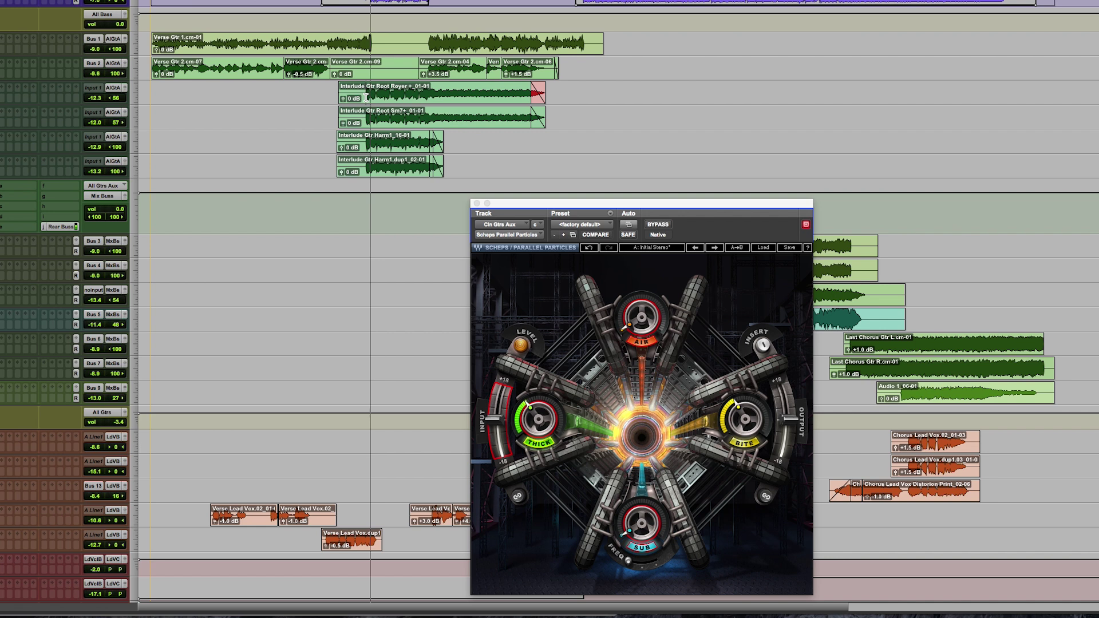
pyautogui.click(658, 225)
pyautogui.click(658, 225)
# - Raise Air on the clean guitars to somewhat below half, and set Sub to a high frequency and somewhat below half
pyautogui.moveTo(631, 328); pyautogui.dragTo(631, 294)
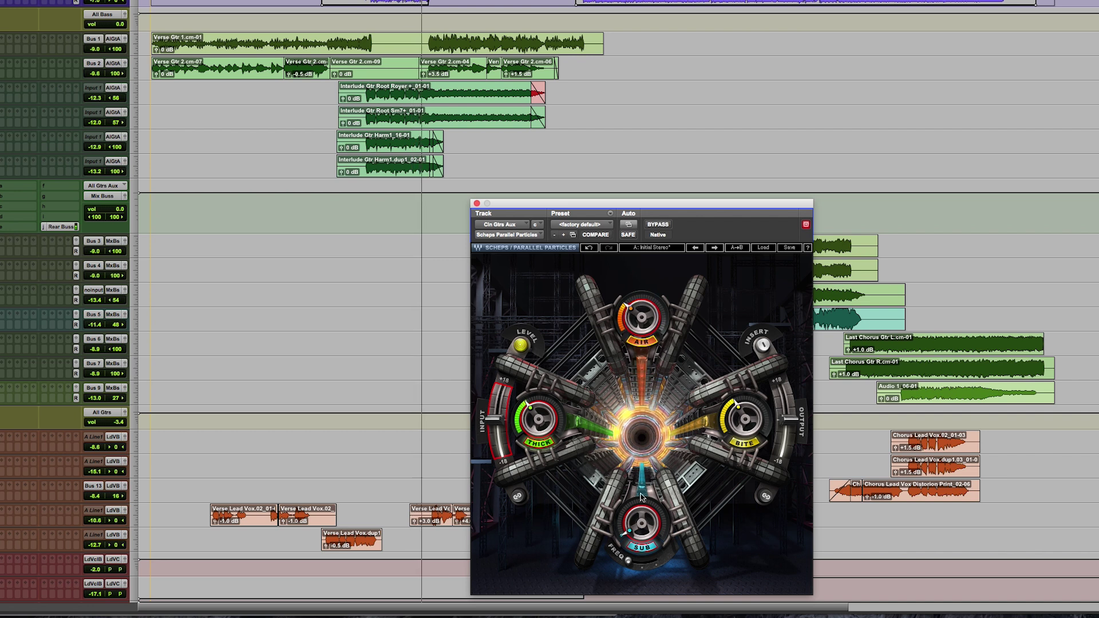
pyautogui.moveTo(624, 518); pyautogui.dragTo(624, 494)
pyautogui.moveTo(628, 560); pyautogui.dragTo(638, 549)
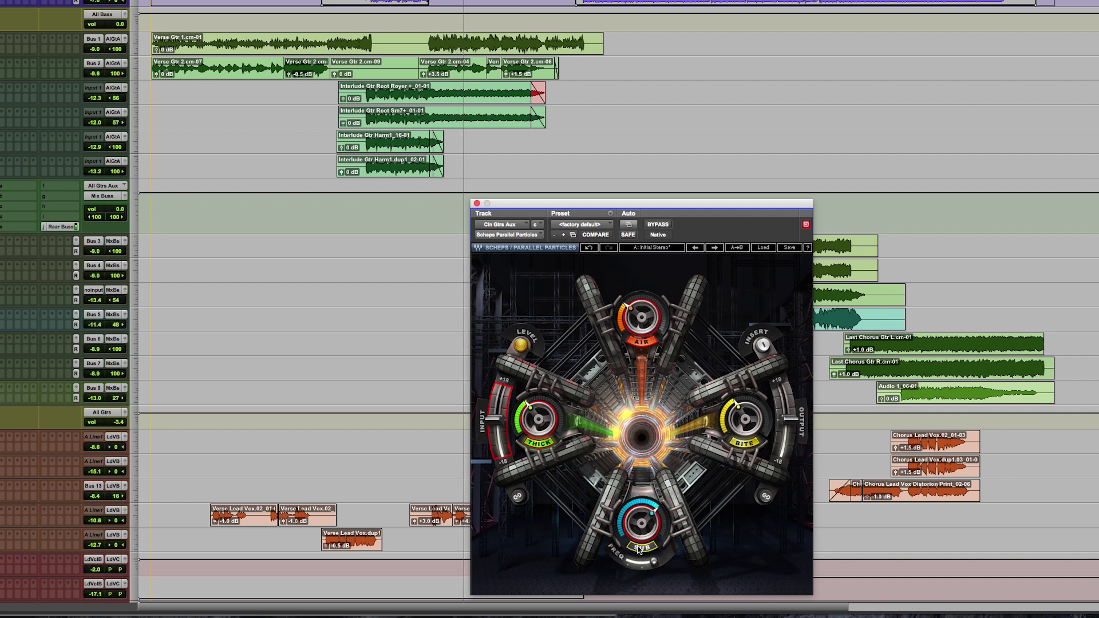
pyautogui.moveTo(639, 541); pyautogui.dragTo(638, 558)
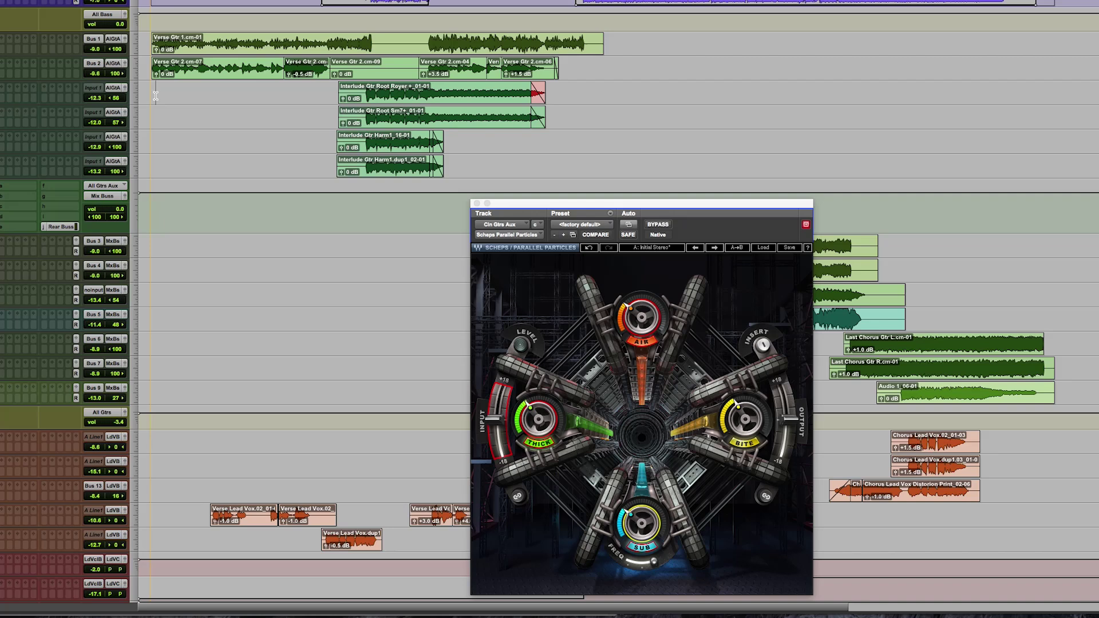
# - Compare the clean guitars bypassed and processed from the start of the verse, lowering the plug-in's output slightly to match levels
pyautogui.click(658, 225)
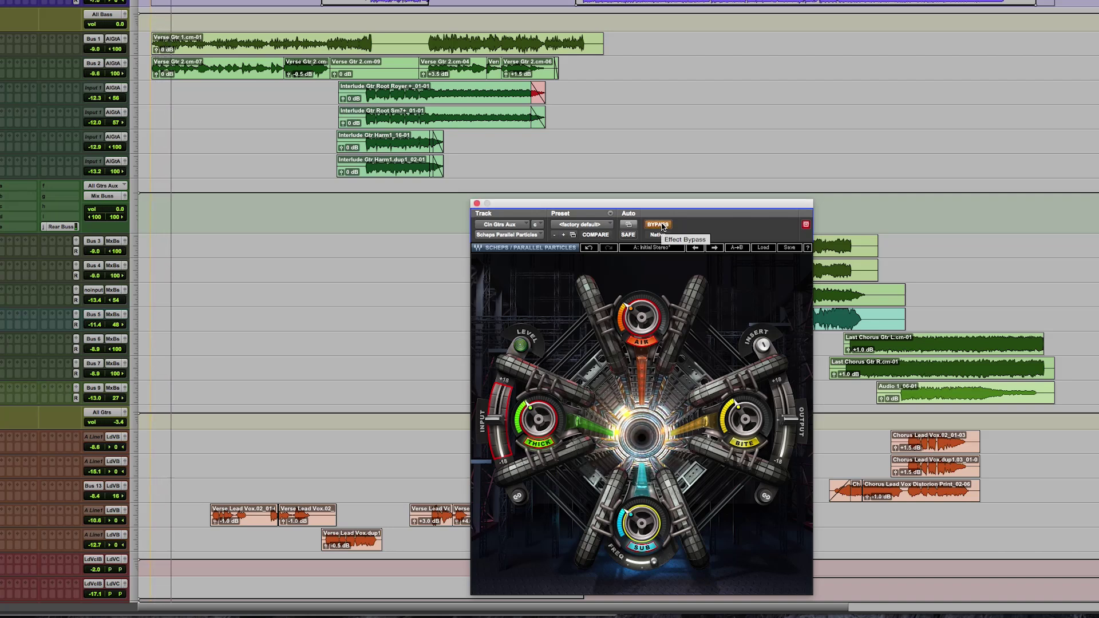
pyautogui.click(658, 225)
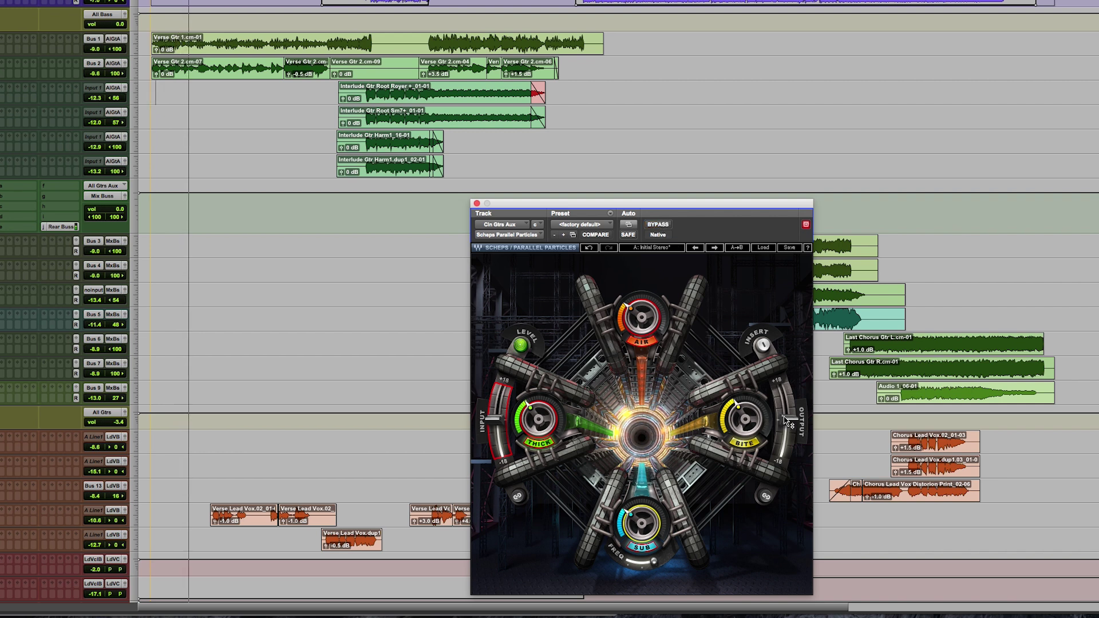
pyautogui.moveTo(789, 422); pyautogui.dragTo(789, 425)
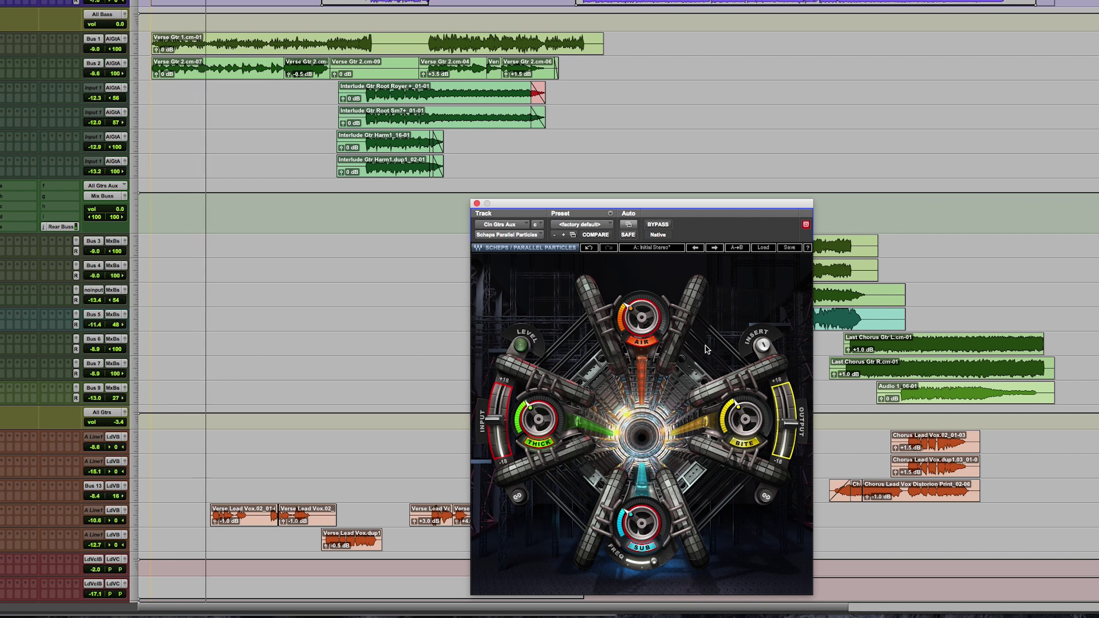
pyautogui.click(658, 225)
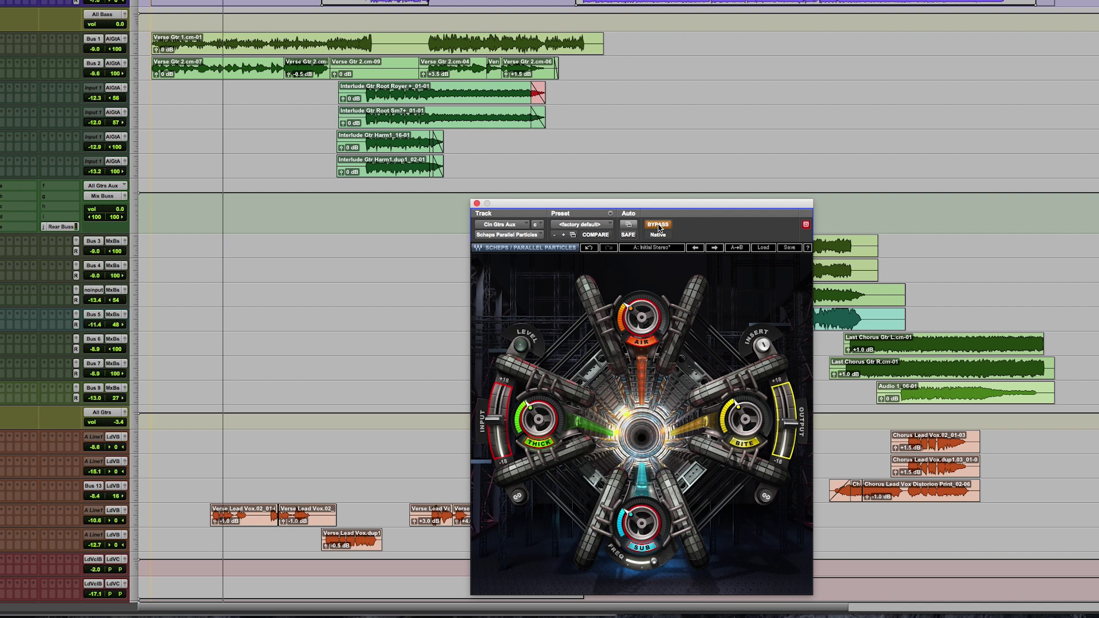
pyautogui.click(658, 225)
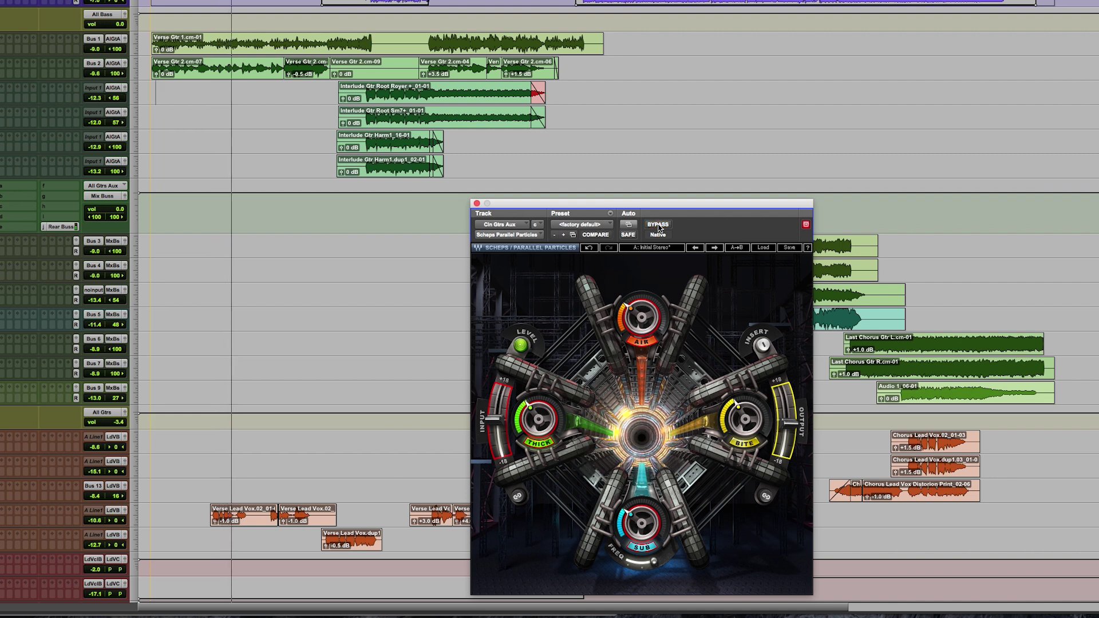
# - Play the clean guitars from the interlude against bypass and lower the plug-in's output to about -4.2 dB
pyautogui.click(367, 96)
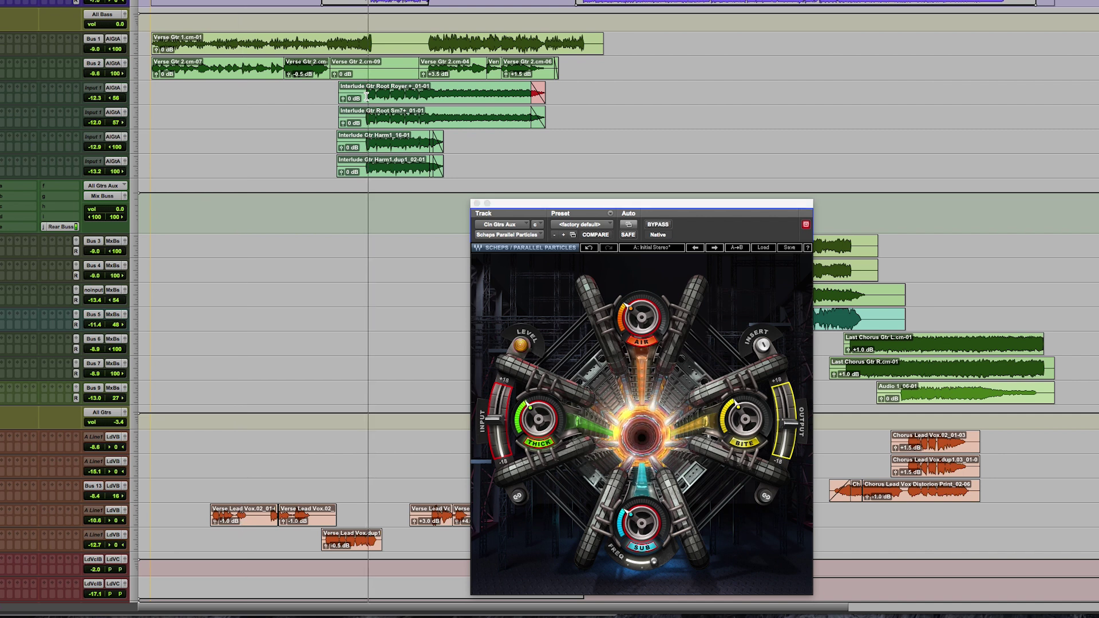
pyautogui.click(654, 228)
pyautogui.click(654, 228)
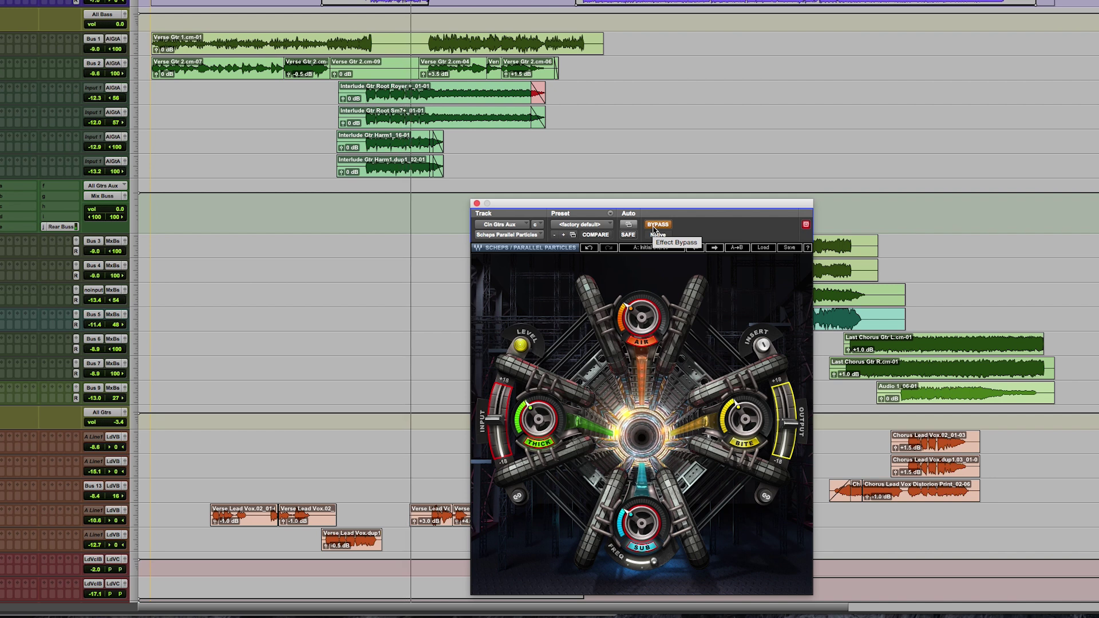
pyautogui.click(654, 229)
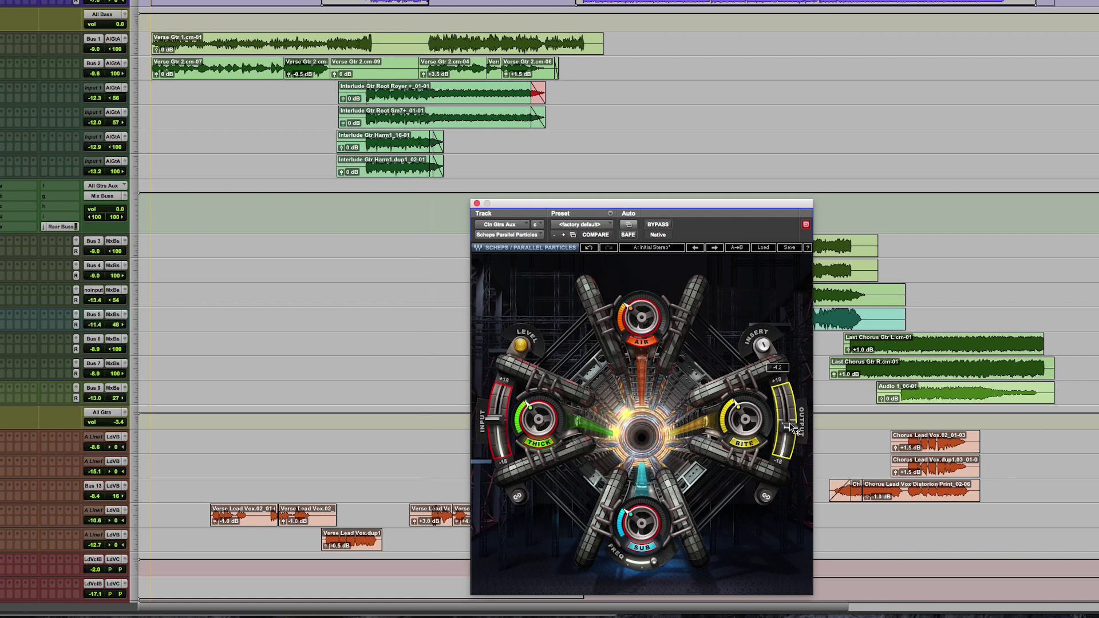
pyautogui.click(660, 226)
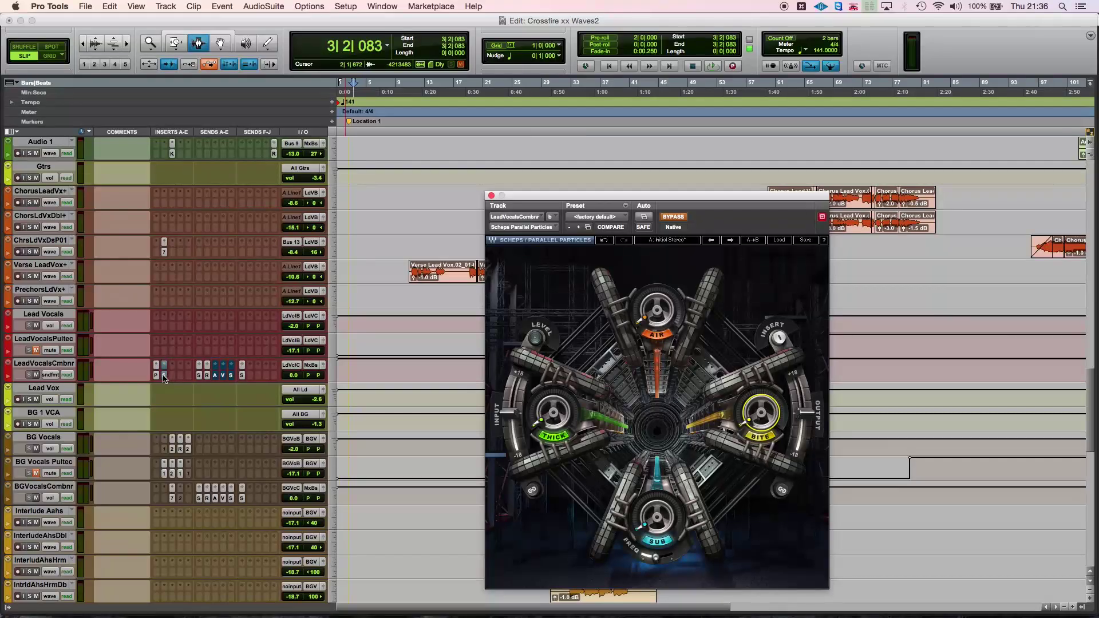
# - Play the lead vocals from the last chorus and raise their plug-in's input slightly, to about 1.2 dB
pyautogui.click(410, 288)
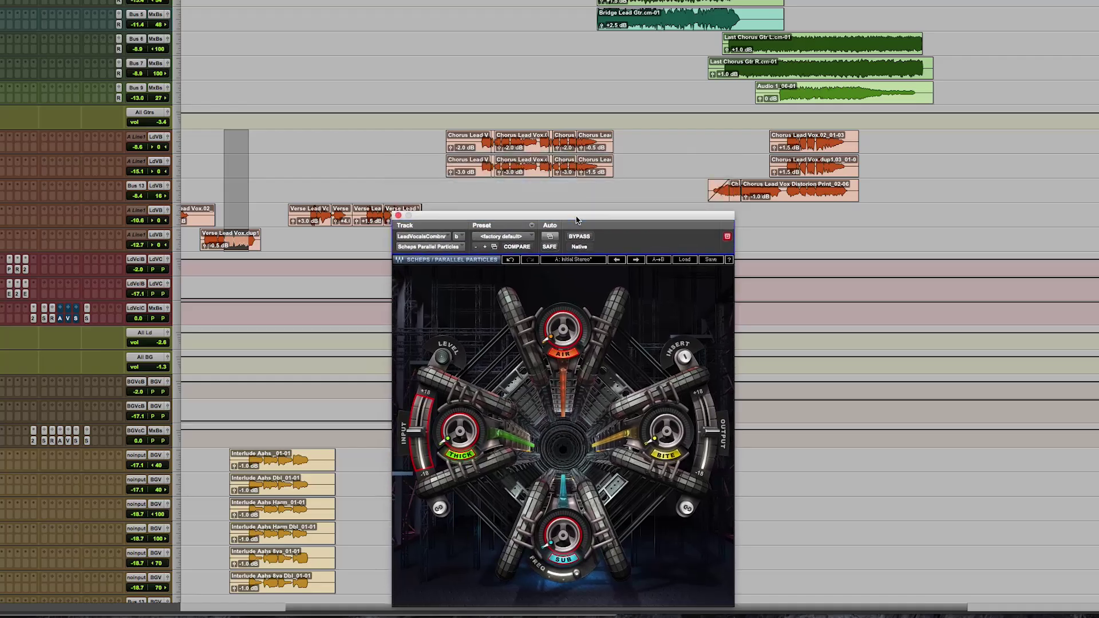
pyautogui.click(733, 219)
pyautogui.click(787, 147)
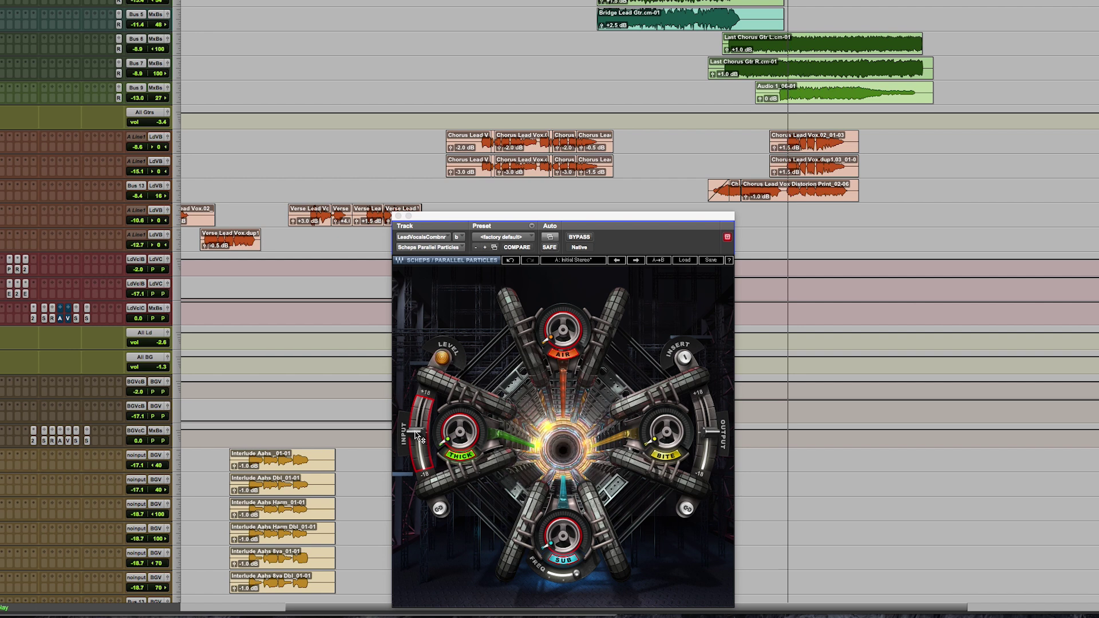
pyautogui.moveTo(417, 440); pyautogui.dragTo(417, 431)
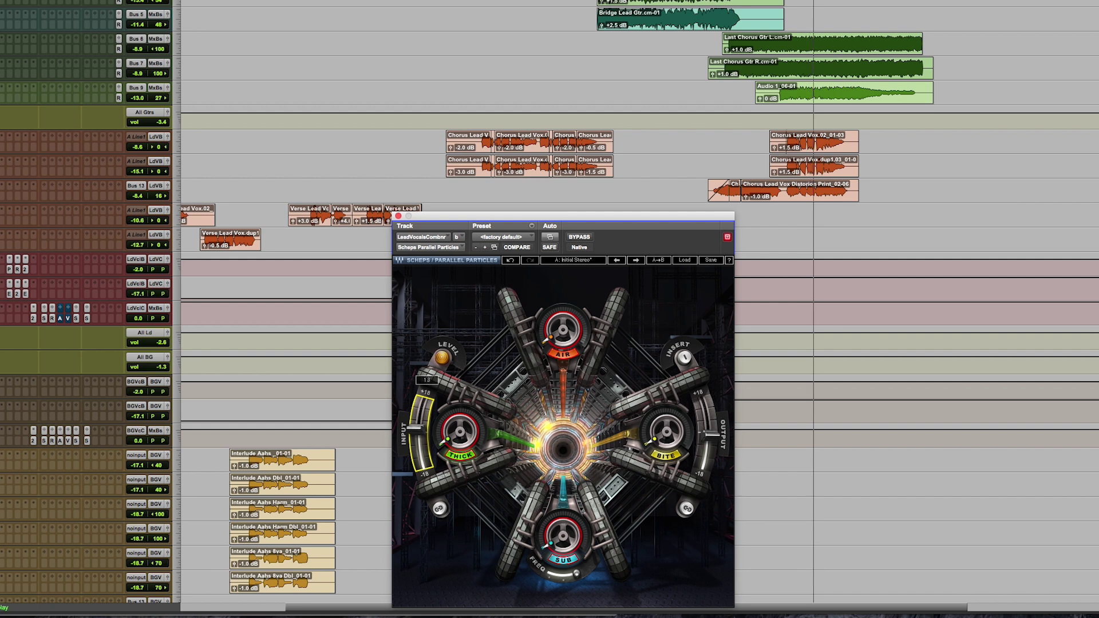
# - Play the verse lead vocals and set Bite somewhat below half, Thick just over half, Air low and Sub to about half
pyautogui.click(313, 233)
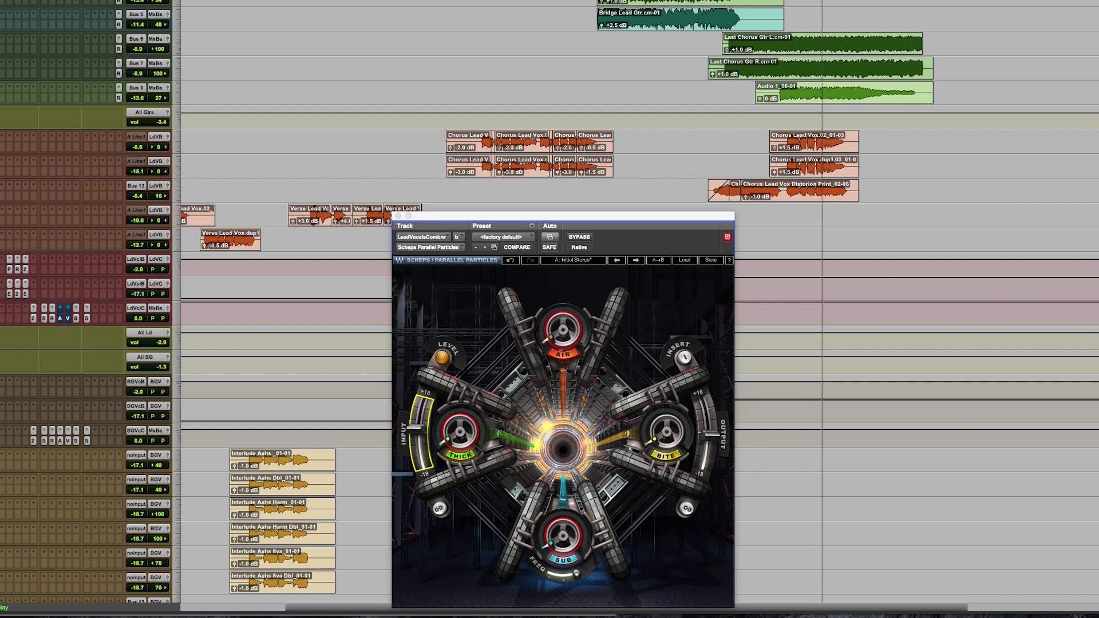
pyautogui.press('space')
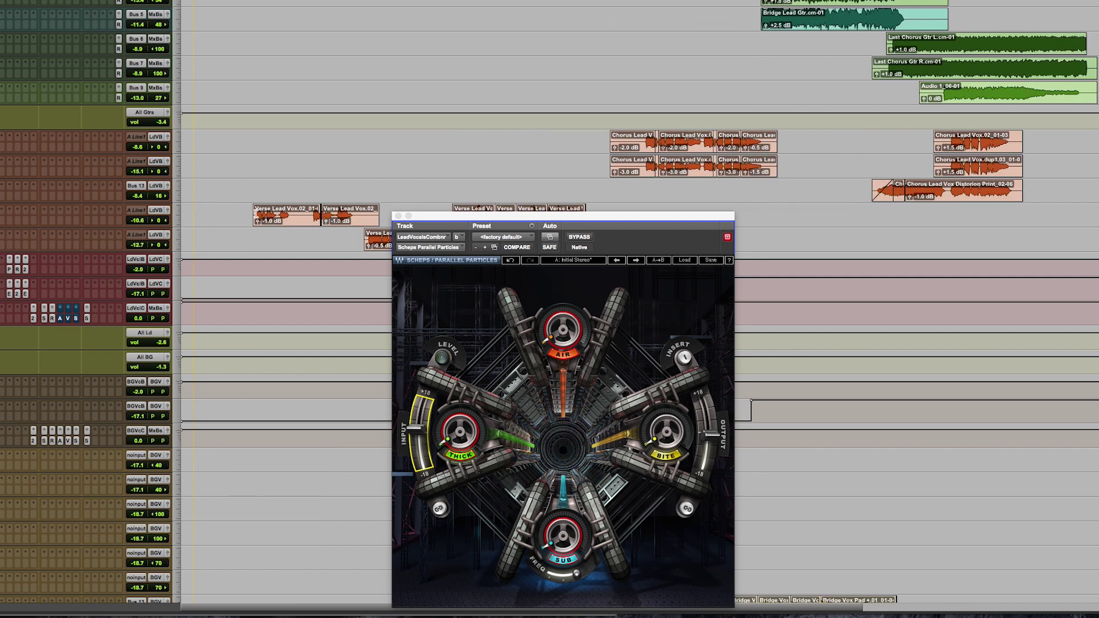
pyautogui.press('space')
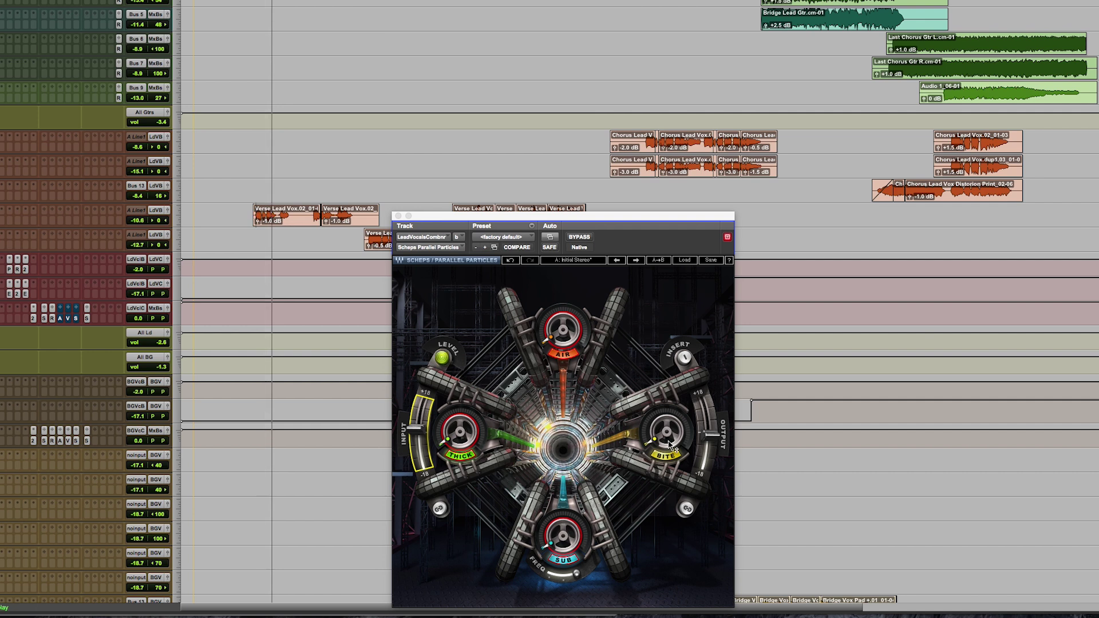
pyautogui.moveTo(670, 446); pyautogui.dragTo(669, 452)
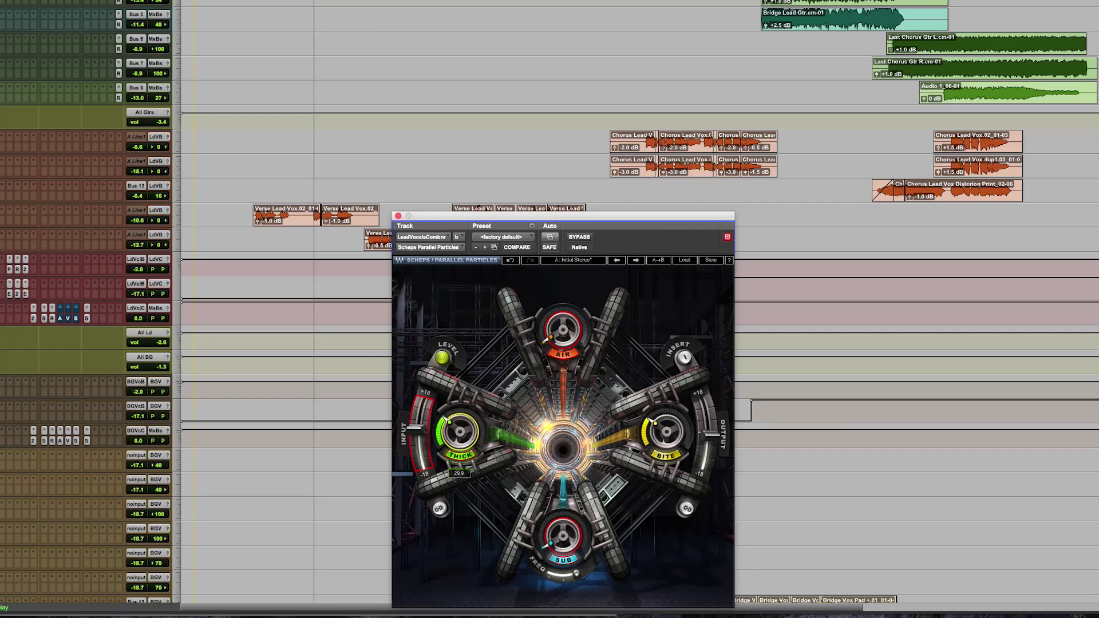
pyautogui.moveTo(461, 435); pyautogui.dragTo(463, 458)
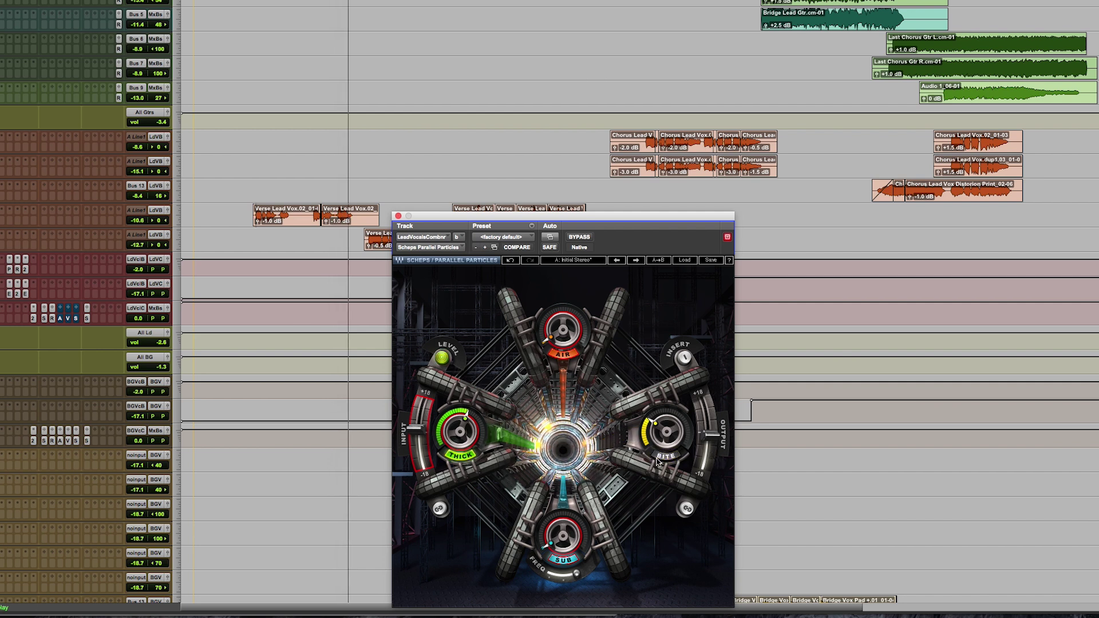
pyautogui.moveTo(563, 331)
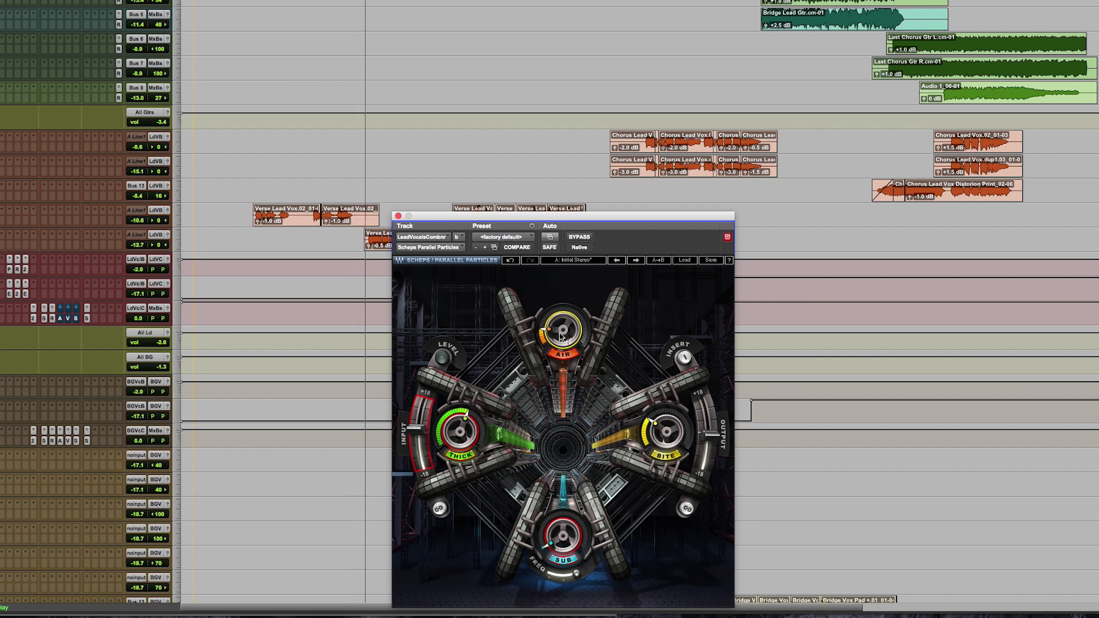
pyautogui.moveTo(551, 548); pyautogui.dragTo(566, 564)
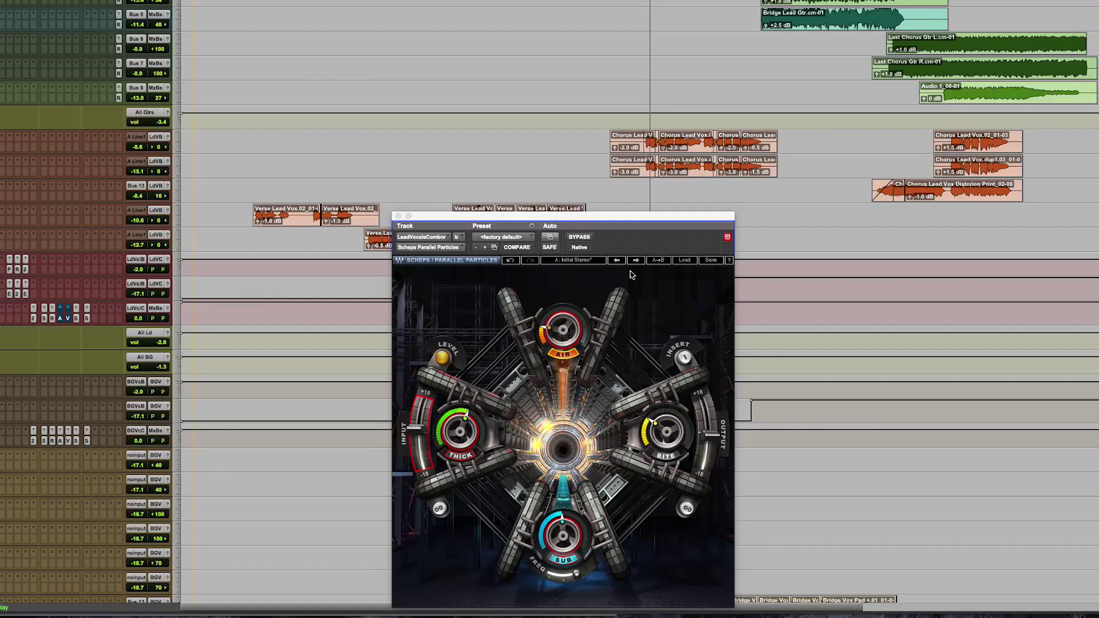
# - Restore Air, Thick and Bite on the lead vocals, and compare the chorus bypassed and processed
pyautogui.click(563, 359)
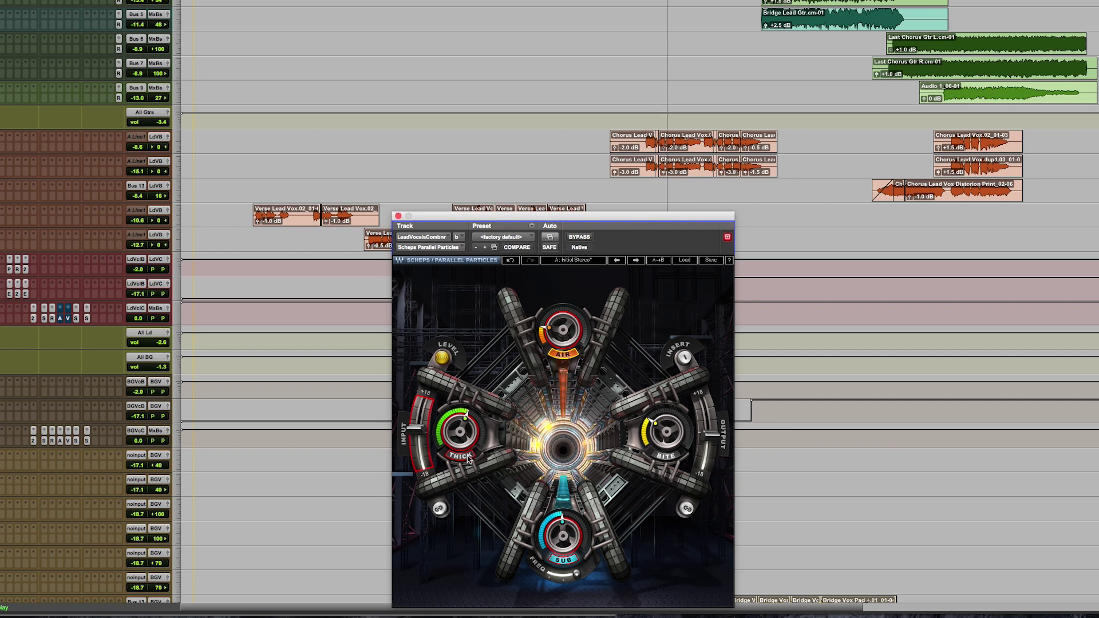
pyautogui.click(461, 456)
pyautogui.click(664, 456)
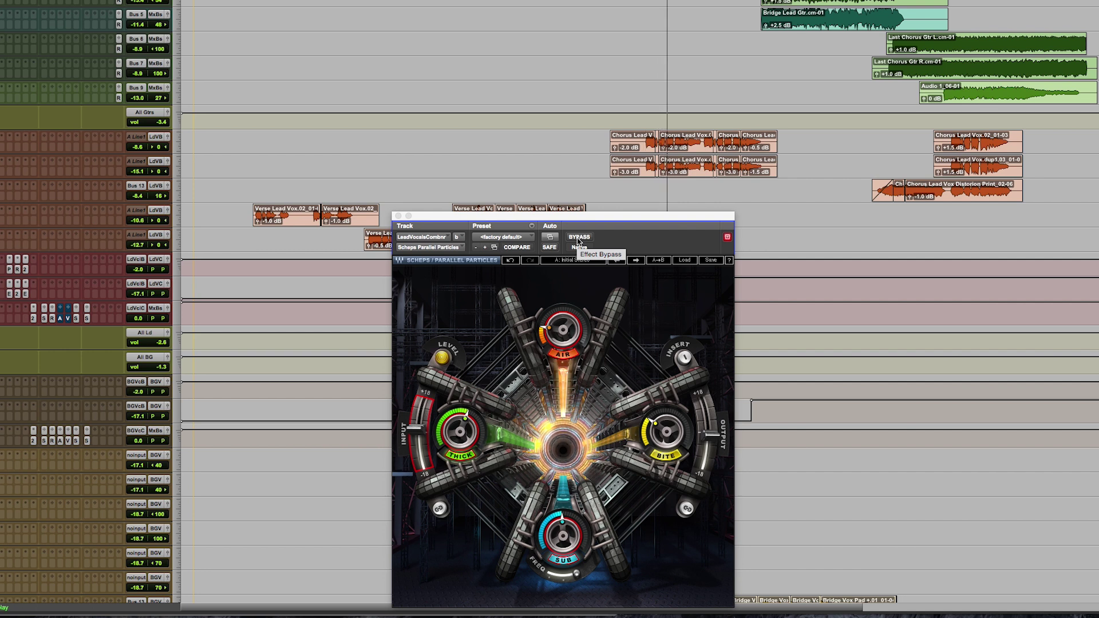
pyautogui.click(579, 238)
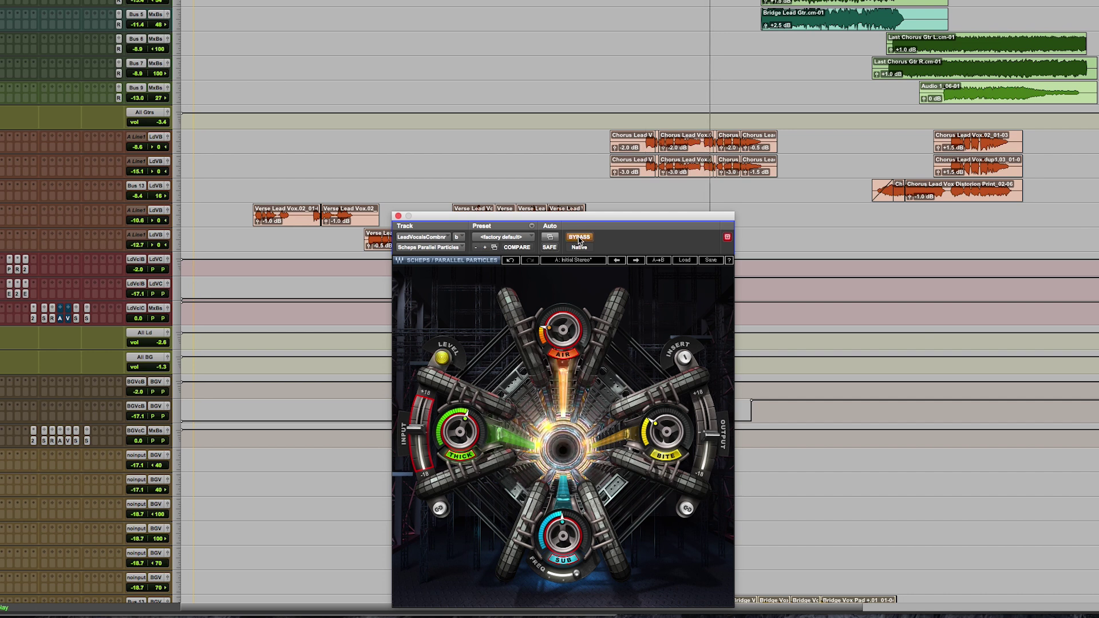
pyautogui.click(579, 238)
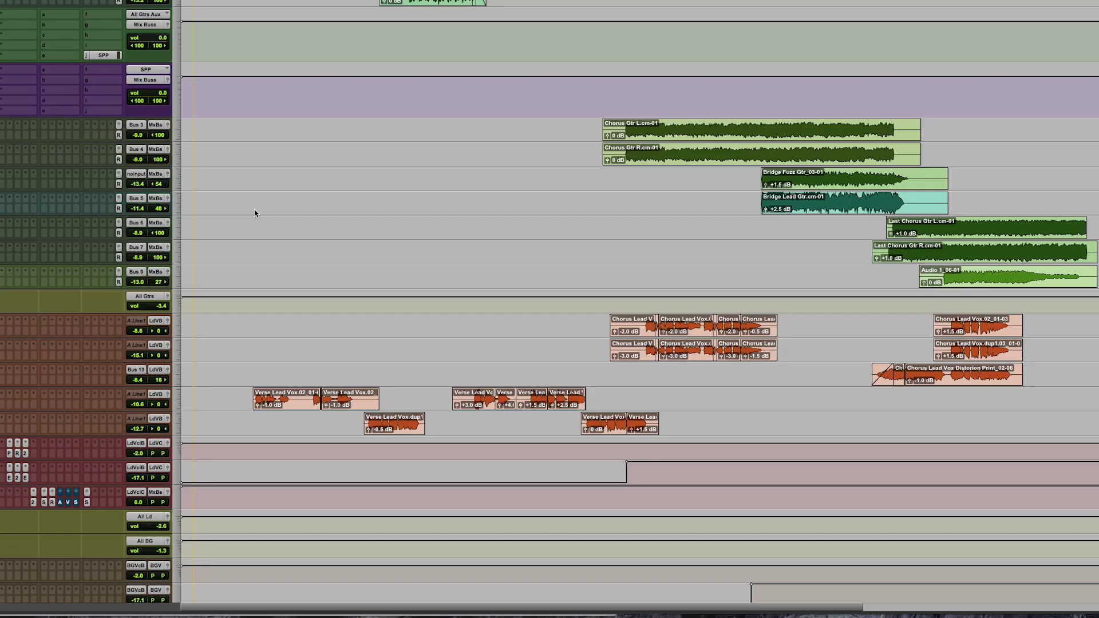
# - Activate the Router track's plug-in for the printed mix and raise Thick to about 23 and Bite to about 22
pyautogui.scroll(-20, 254, 213)
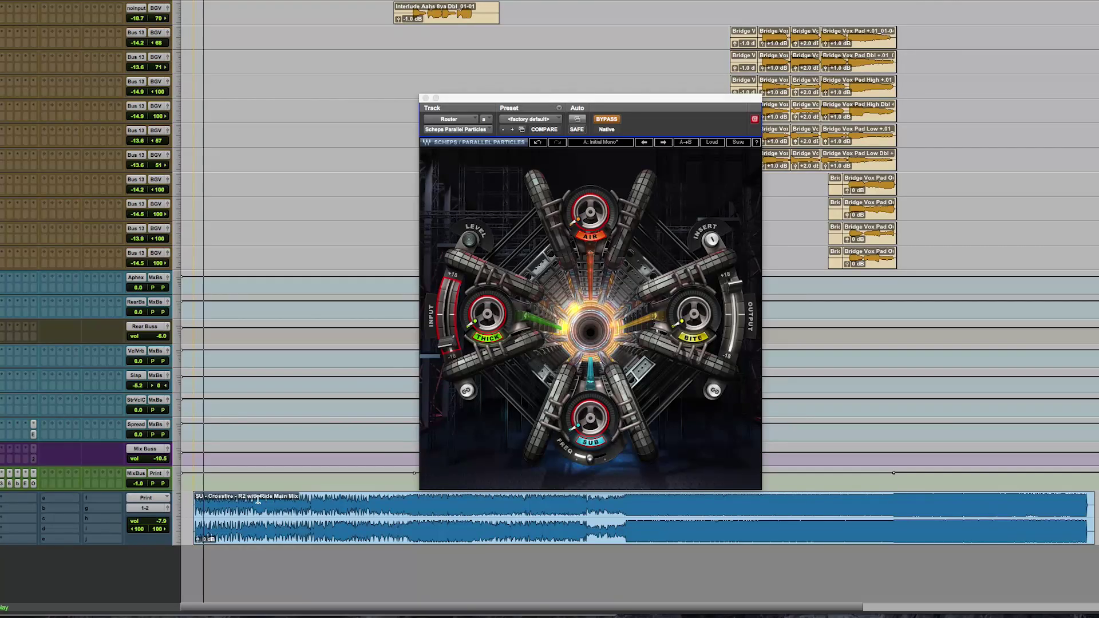
pyautogui.moveTo(487, 315); pyautogui.dragTo(487, 306)
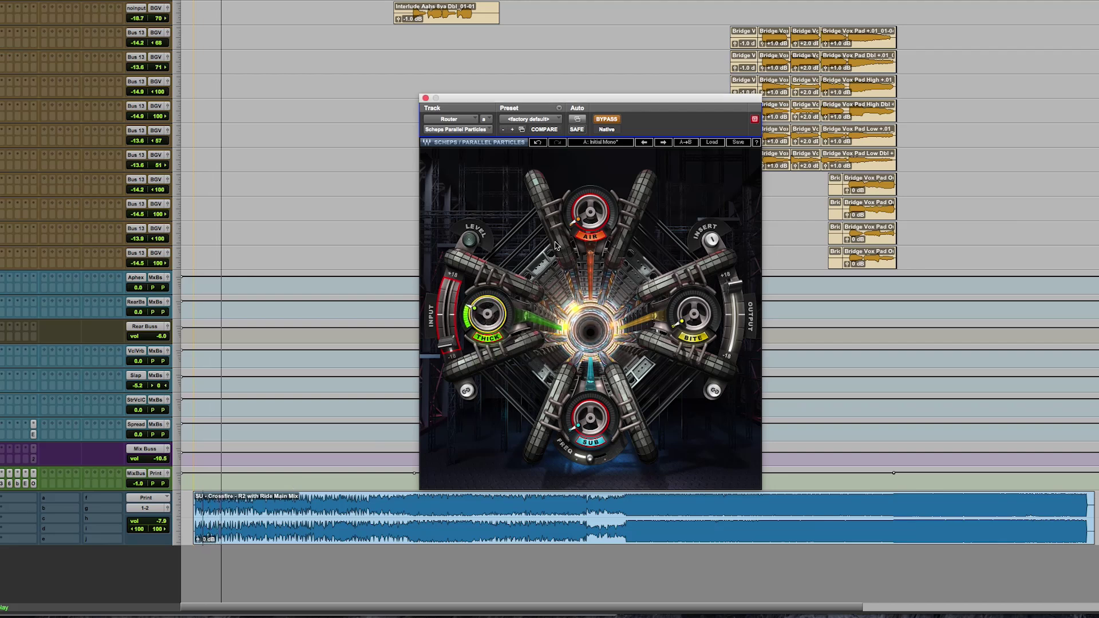
pyautogui.click(606, 119)
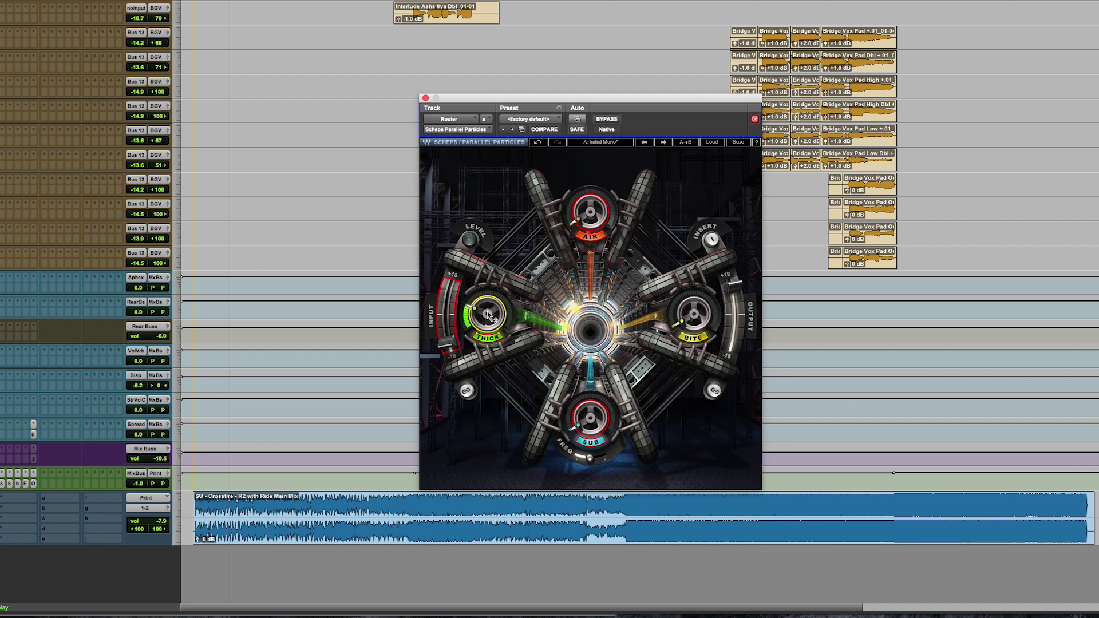
pyautogui.moveTo(487, 315)
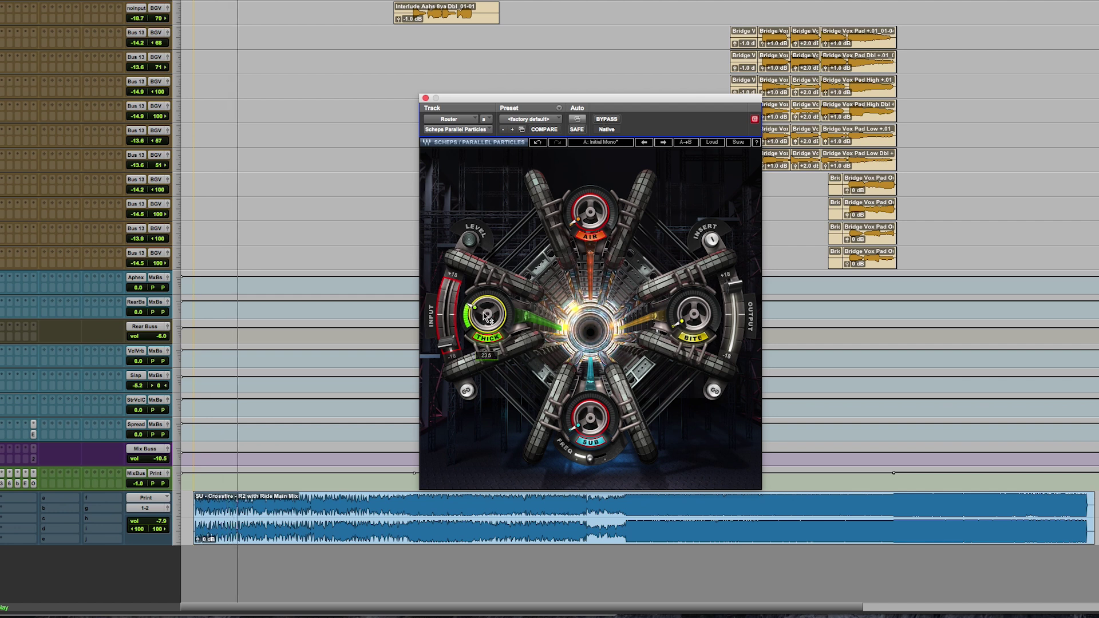
pyautogui.moveTo(693, 316); pyautogui.dragTo(694, 303)
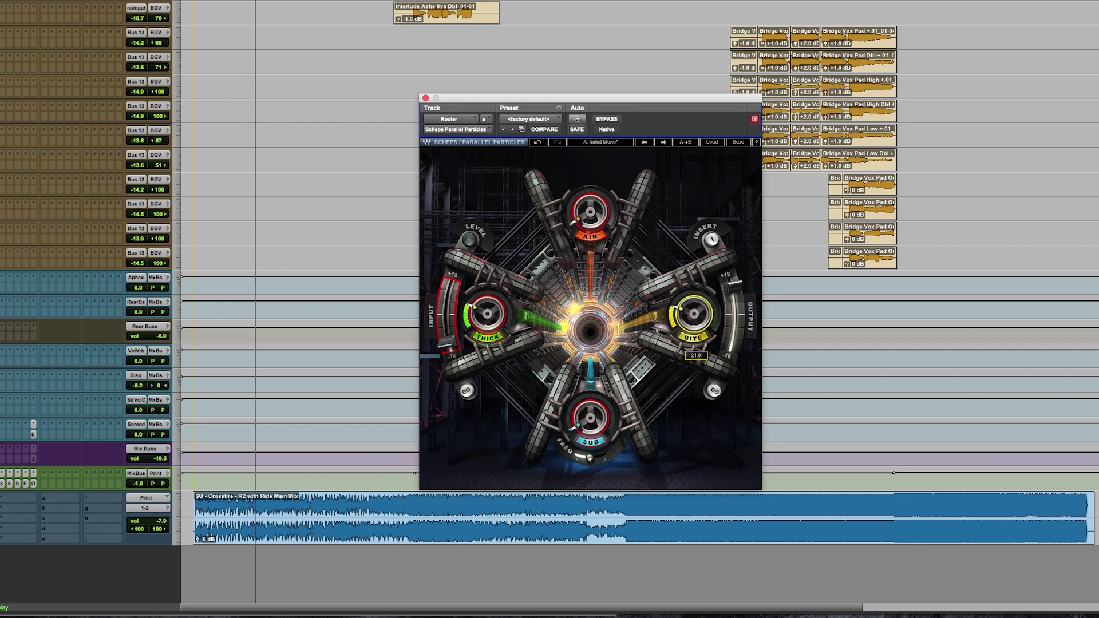
# - Raise Sub to about a third and Air to about a quarter on the printed mix, and continue playback from the interlude
pyautogui.moveTo(589, 418)
pyautogui.mouseDown()
pyautogui.moveTo(589, 378)
pyautogui.moveTo(590, 453)
pyautogui.mouseUp()
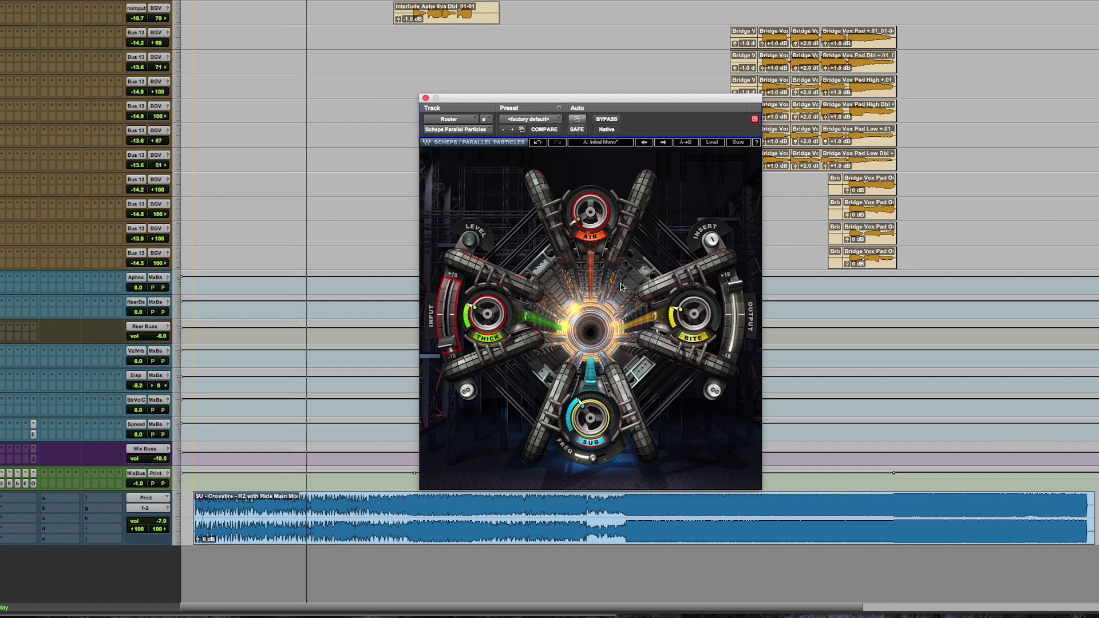
pyautogui.moveTo(590, 213); pyautogui.dragTo(590, 205)
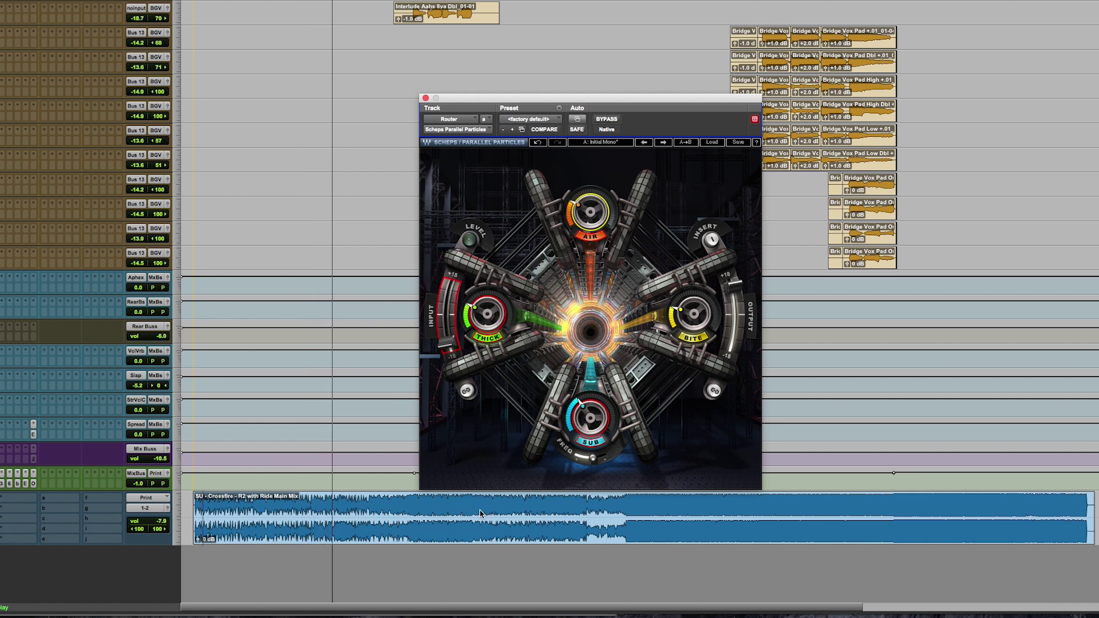
pyautogui.click(420, 512)
pyautogui.press('space')
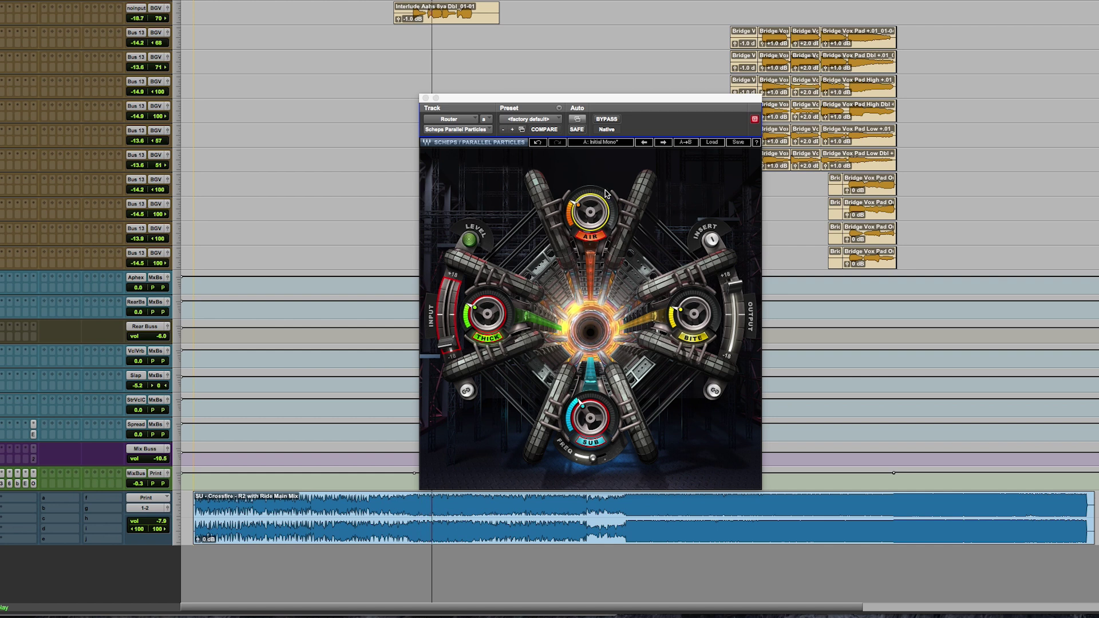
# - Nudge Air up slightly on the printed mix and compare the loud section after the breakdown bypassed and processed
pyautogui.moveTo(605, 193); pyautogui.dragTo(606, 184)
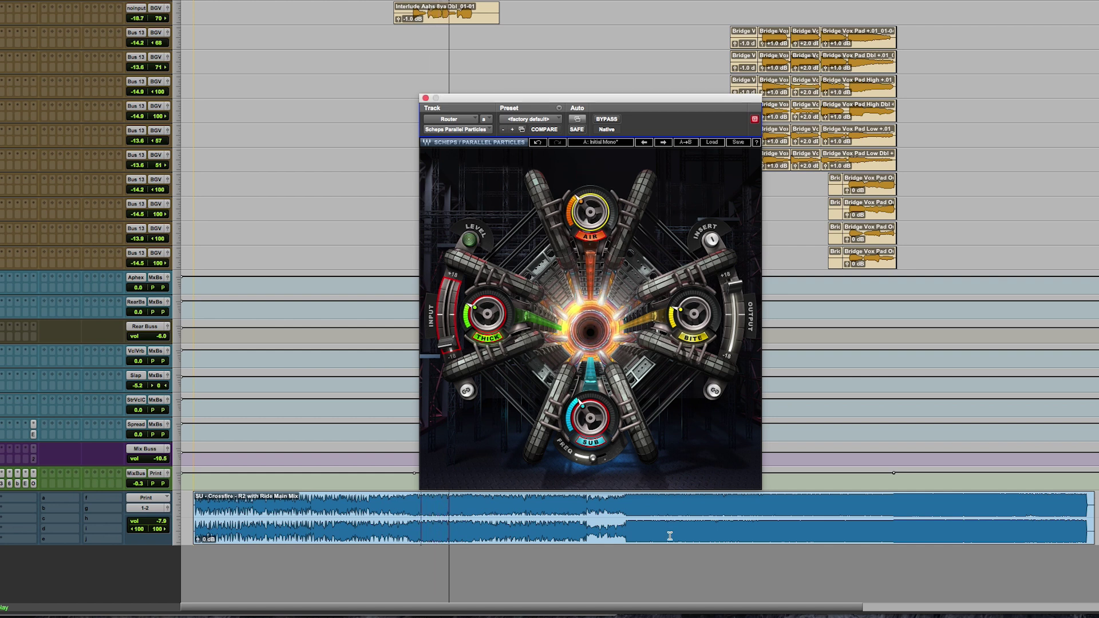
pyautogui.click(631, 510)
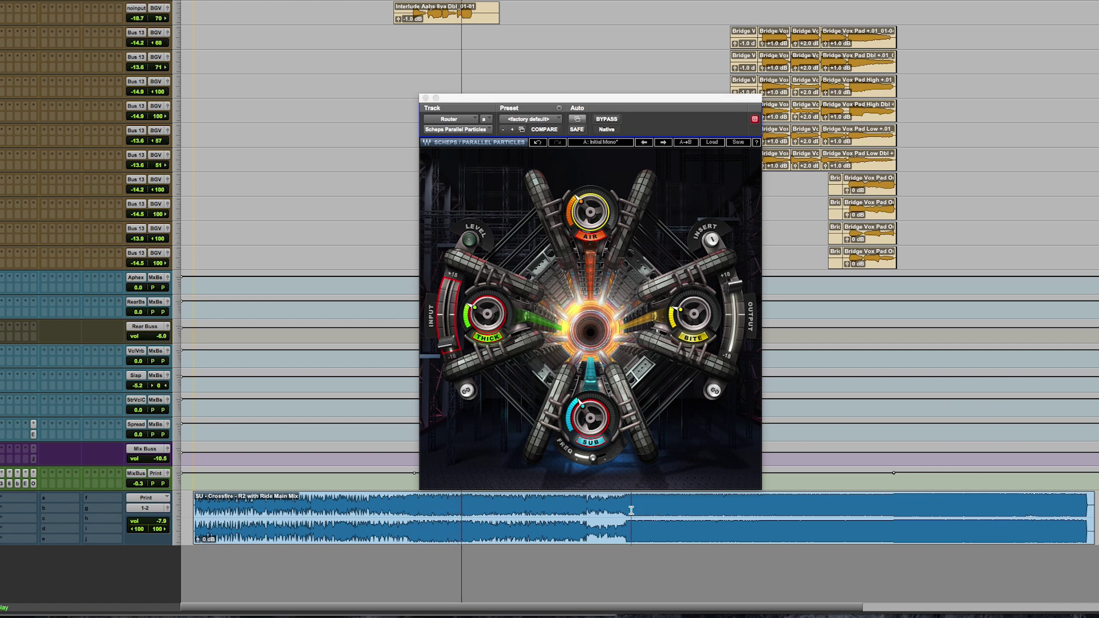
pyautogui.click(606, 120)
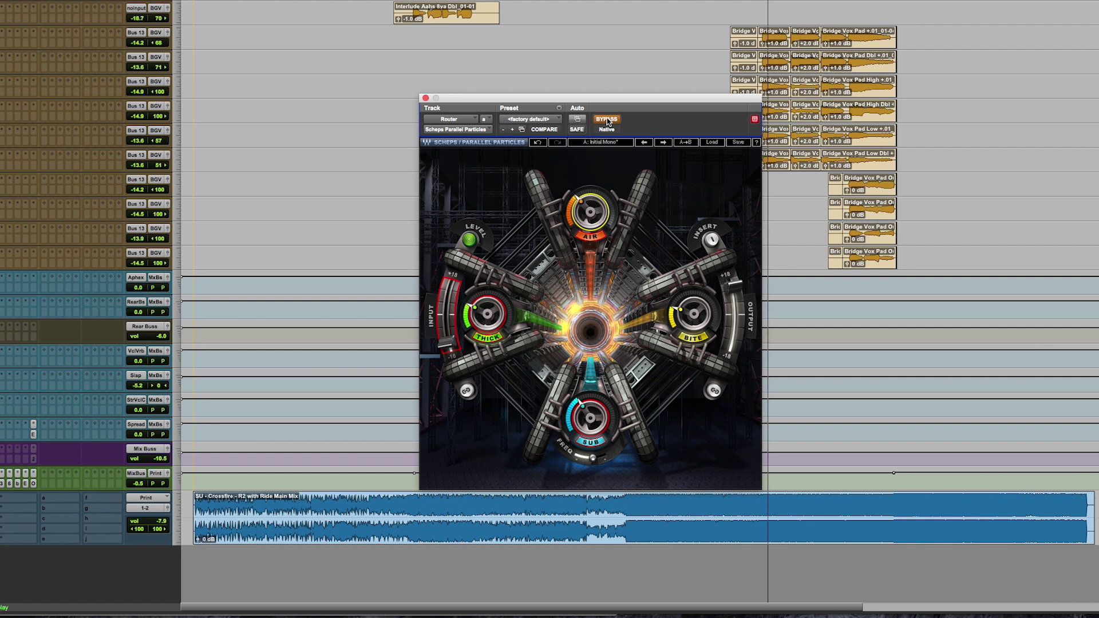
pyautogui.click(607, 122)
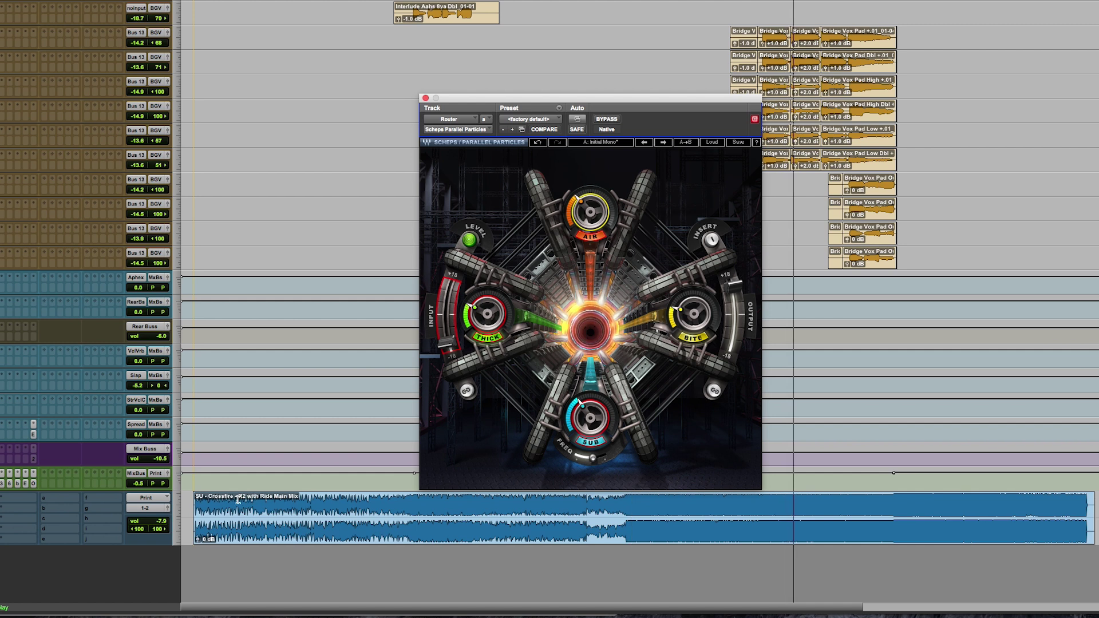
# - Play the printed mix from the start of the song and compare it bypassed and processed
pyautogui.click(198, 501)
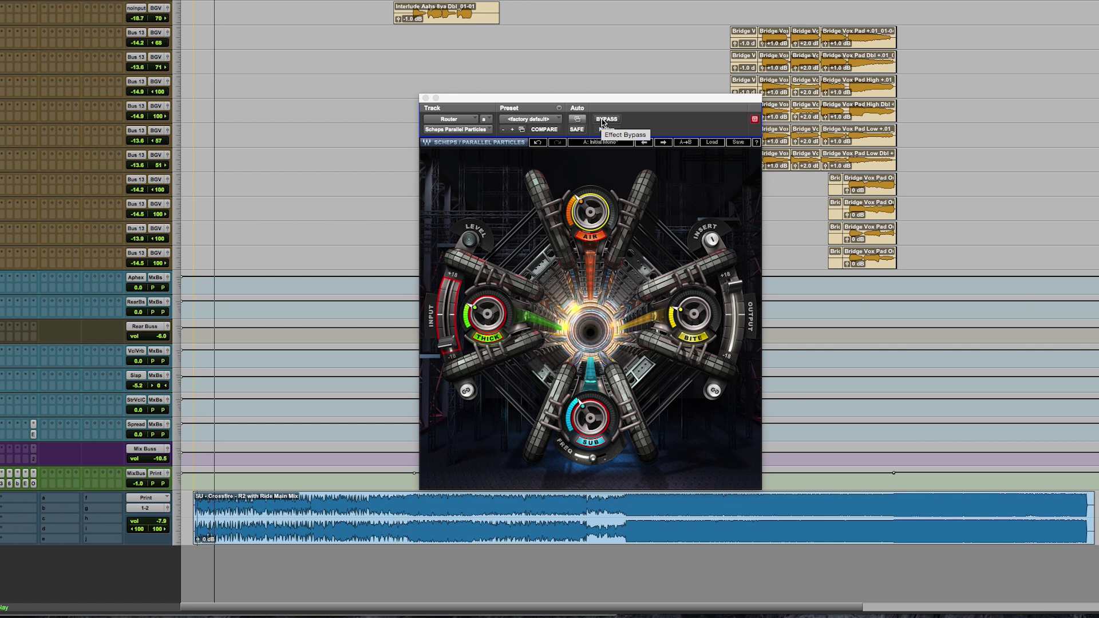
pyautogui.click(602, 122)
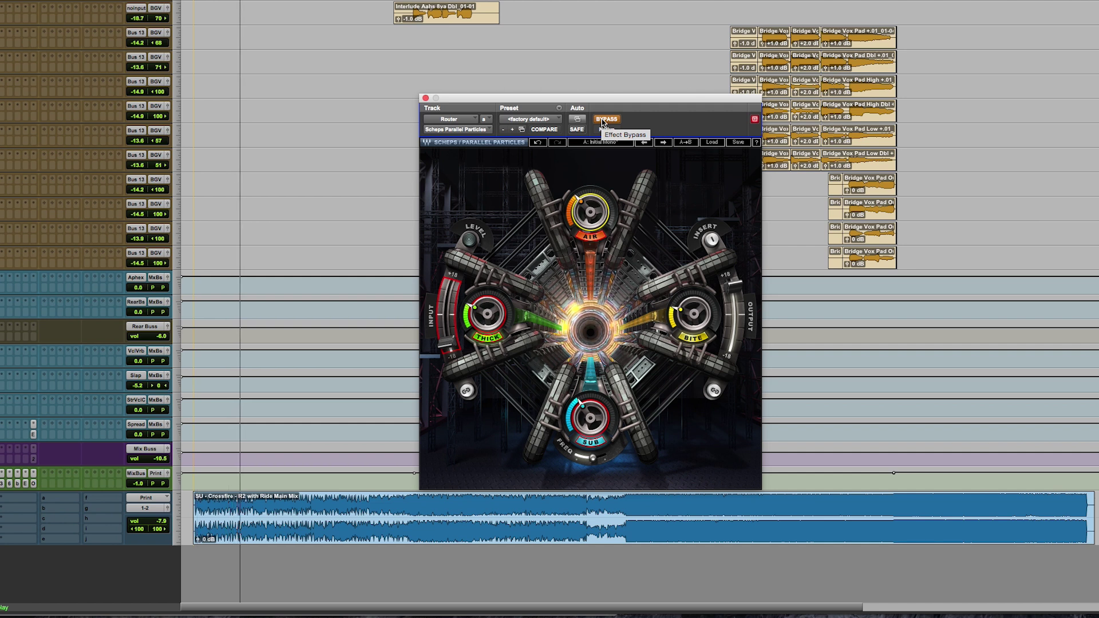
pyautogui.click(602, 122)
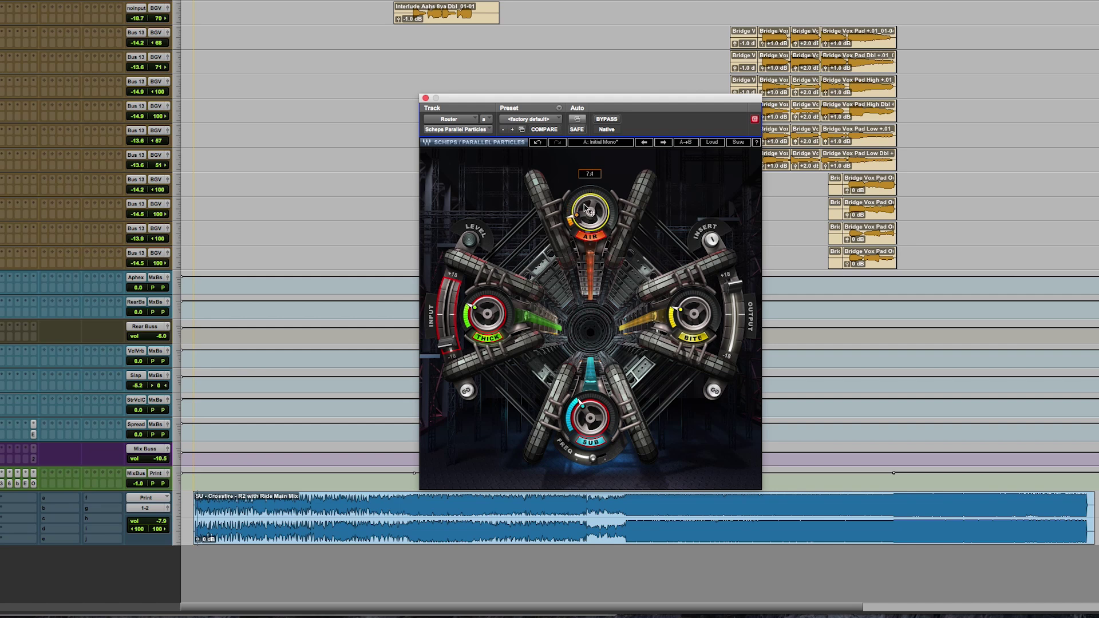
# - Lower Air to 7.4 and bring Thick, Bite and Sub down to similarly low amounts while the printed mix plays from the start
pyautogui.press('space')
pyautogui.moveTo(493, 306); pyautogui.dragTo(493, 322)
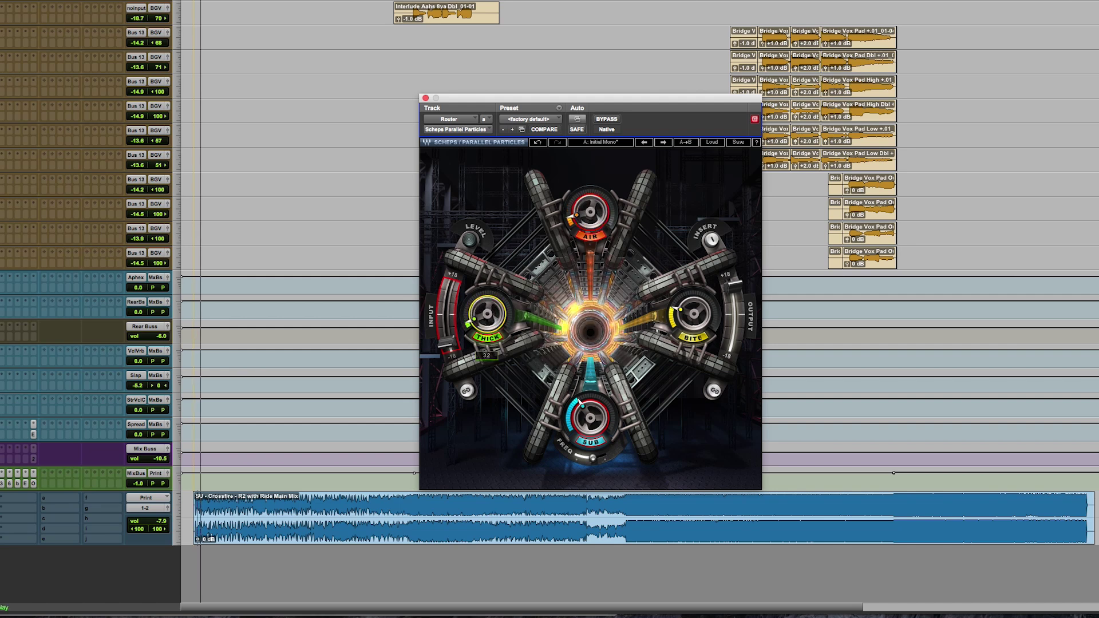
pyautogui.moveTo(694, 314); pyautogui.dragTo(694, 299)
pyautogui.moveTo(590, 418); pyautogui.dragTo(589, 431)
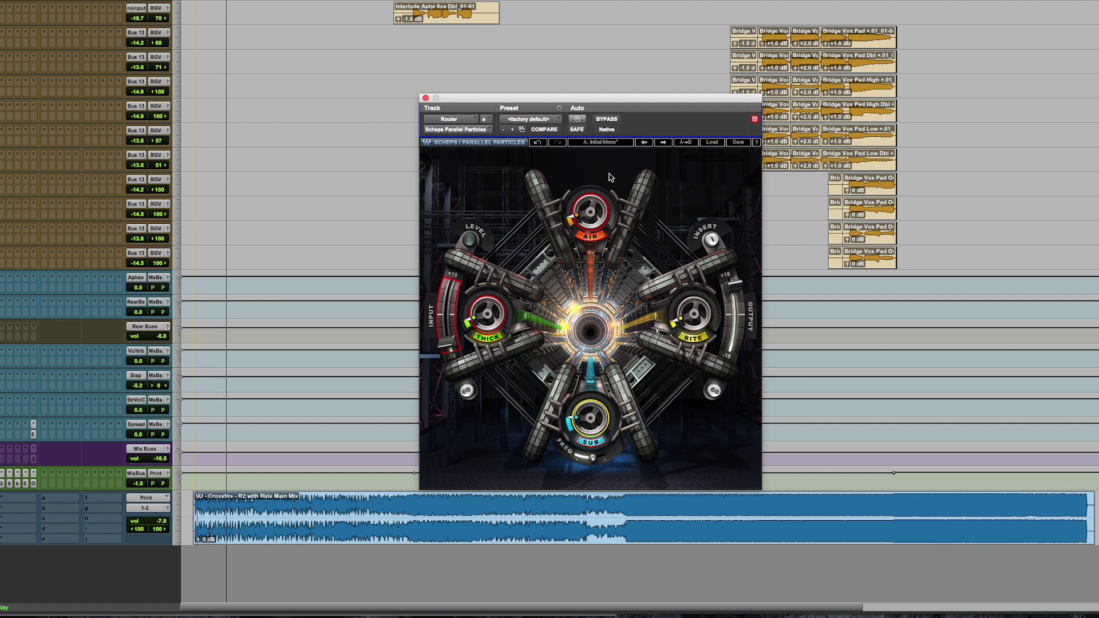
# - Compare the opening part of the printed mix bypassed and processed twice with the reduced settings
pyautogui.click(606, 120)
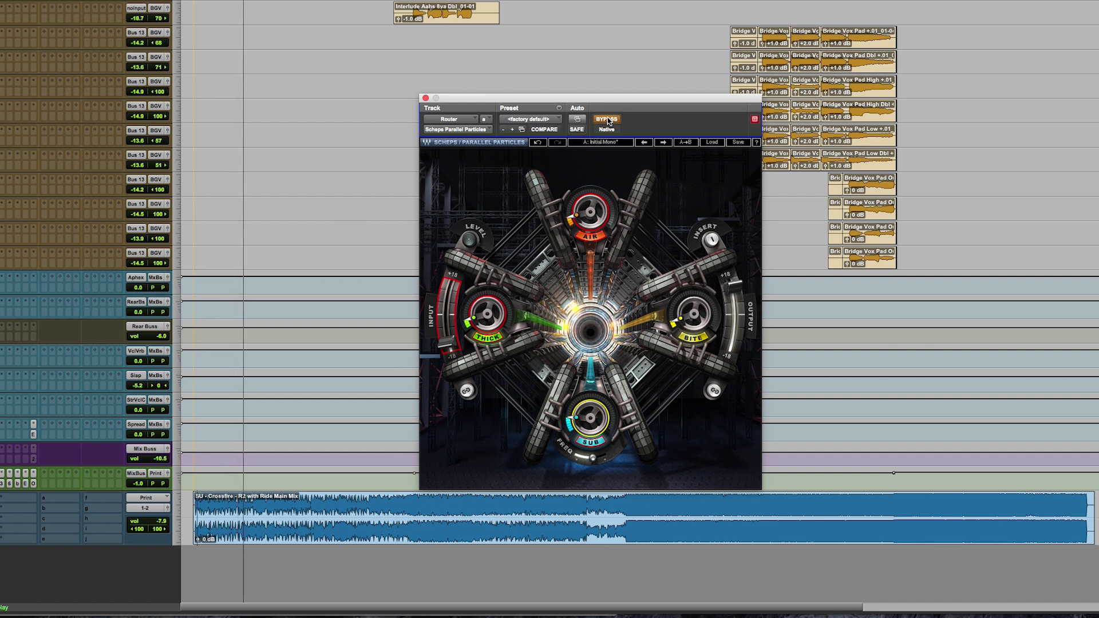
pyautogui.click(606, 119)
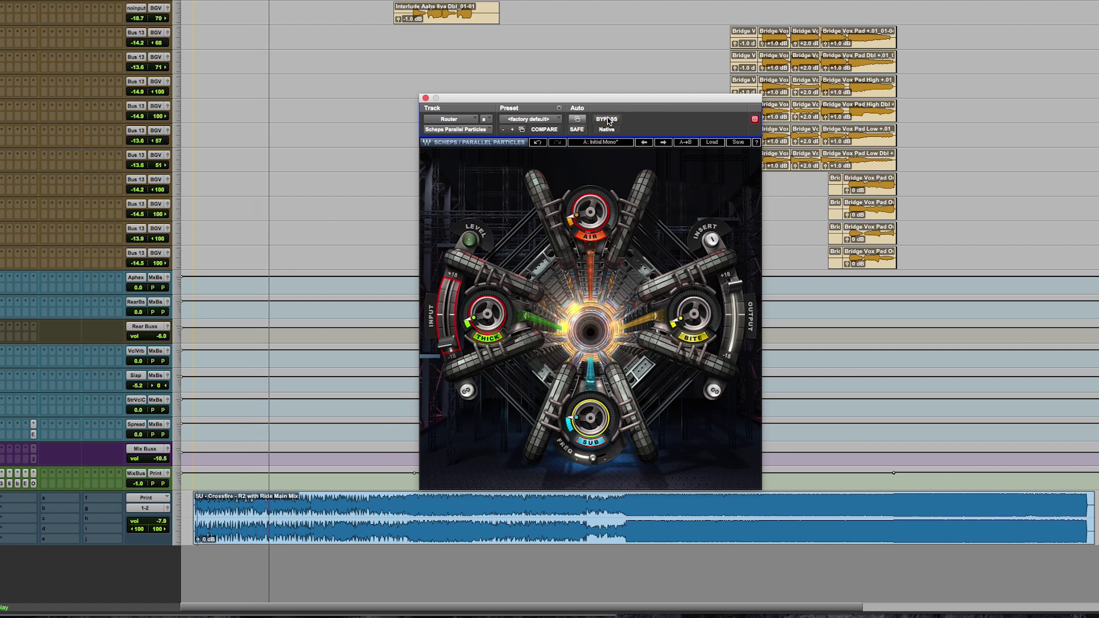
pyautogui.click(606, 120)
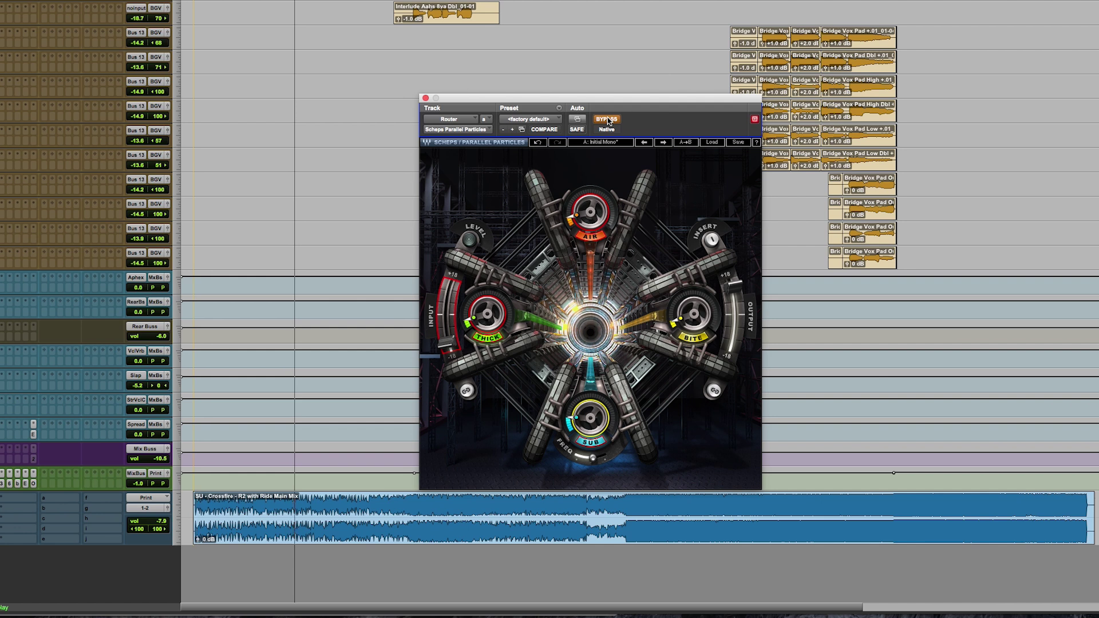
pyautogui.click(607, 120)
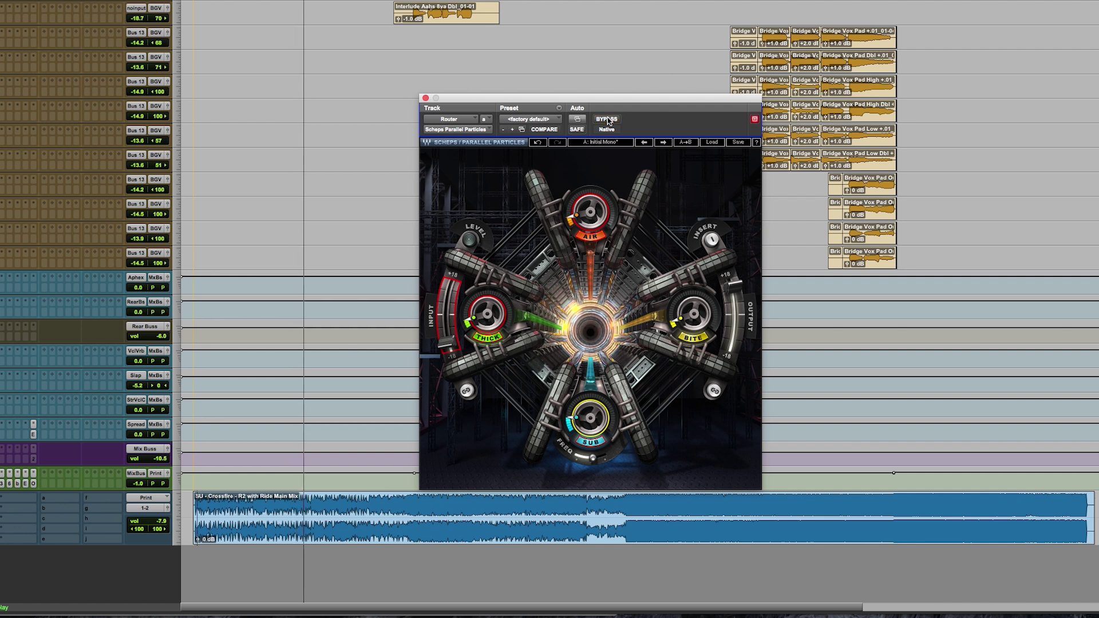
# - Play the printed mix from the interlude and compare it bypassed and processed with the subtle settings
pyautogui.click(419, 502)
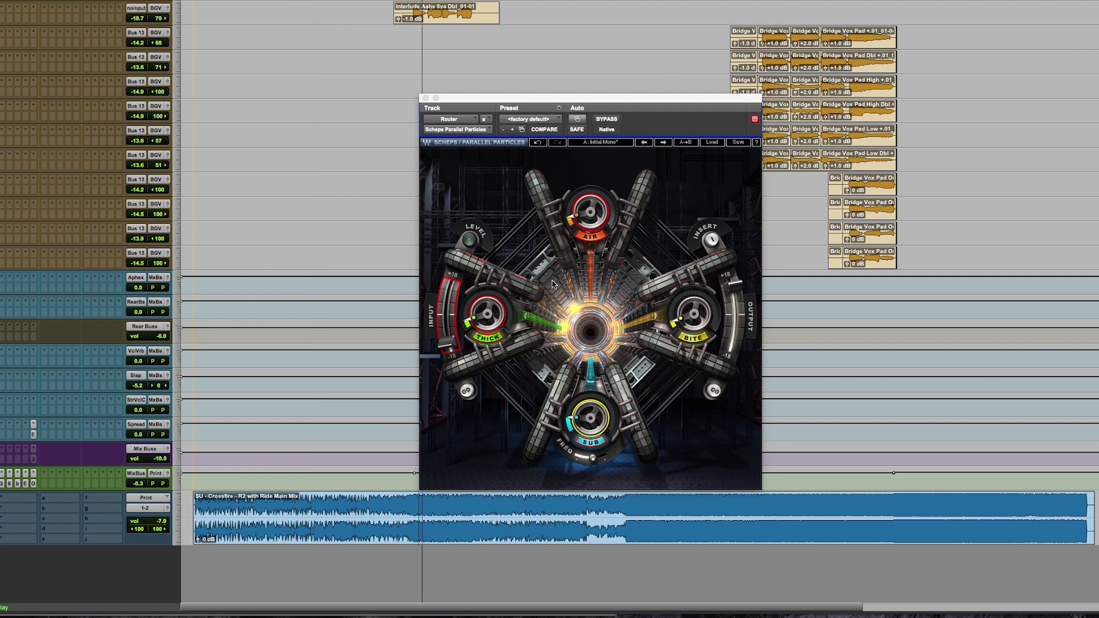
pyautogui.click(608, 119)
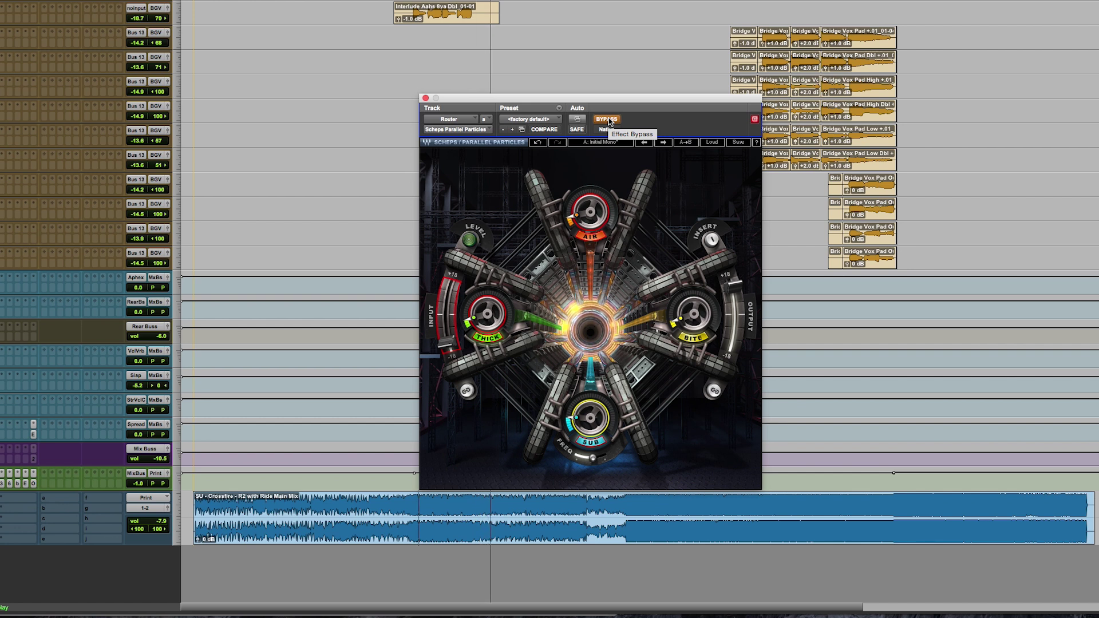
pyautogui.click(609, 120)
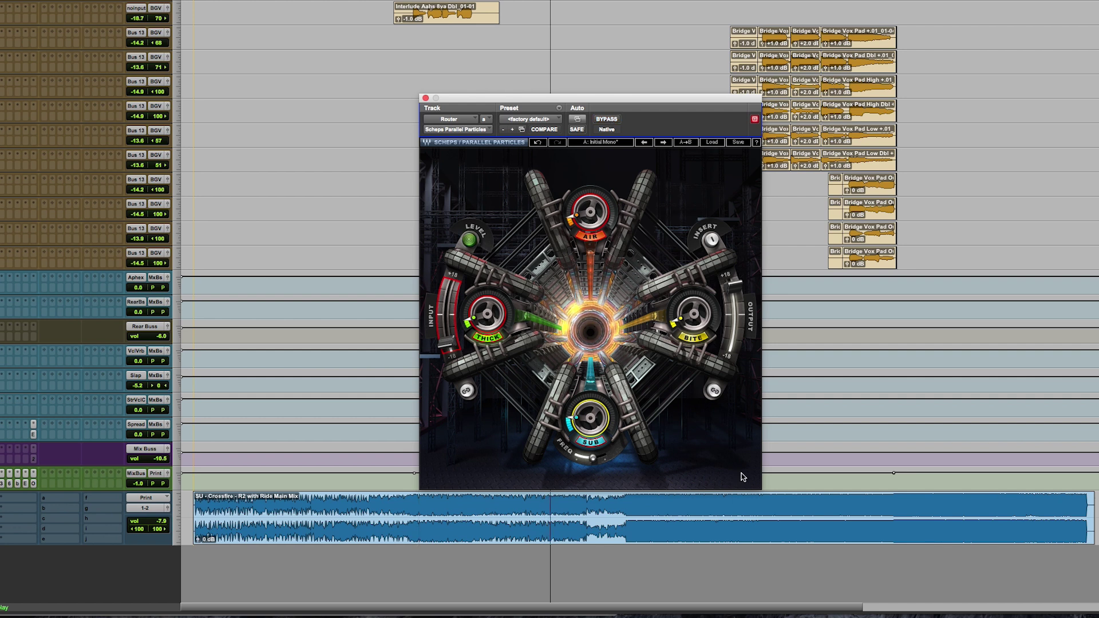
# - Play the printed mix from late in the bridge and repeatedly compare the final section bypassed and processed
pyautogui.click(850, 508)
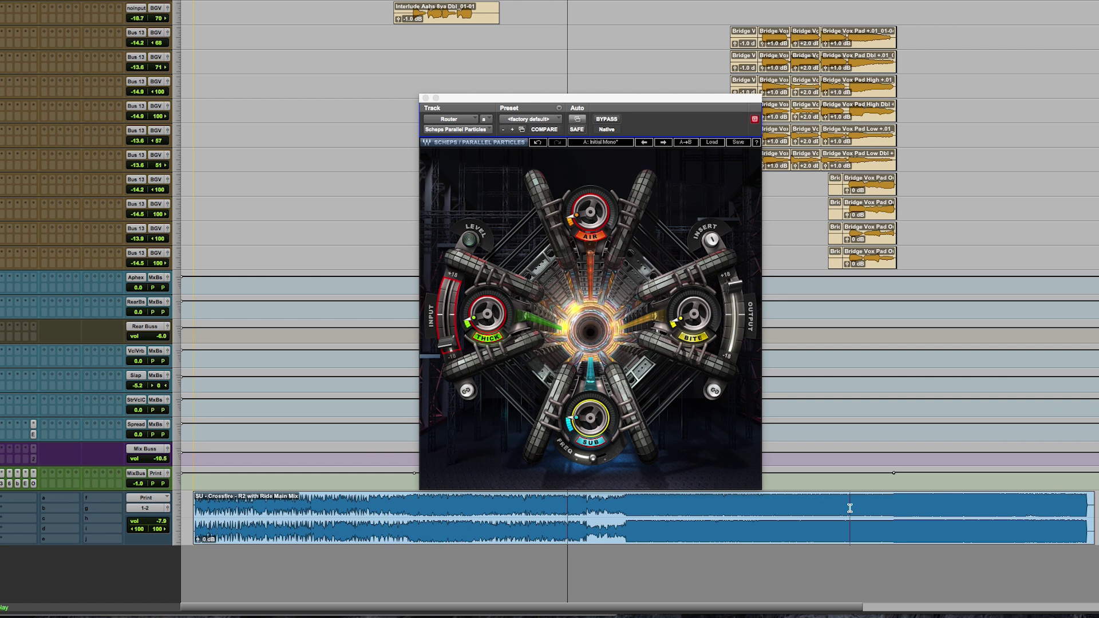
pyautogui.press('space')
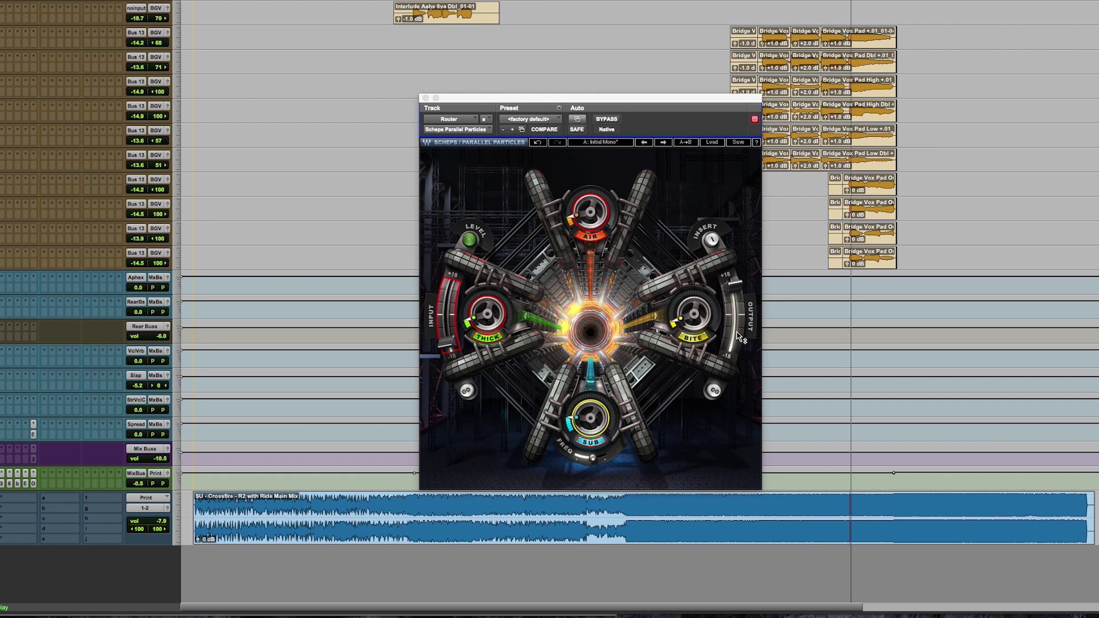
pyautogui.click(608, 120)
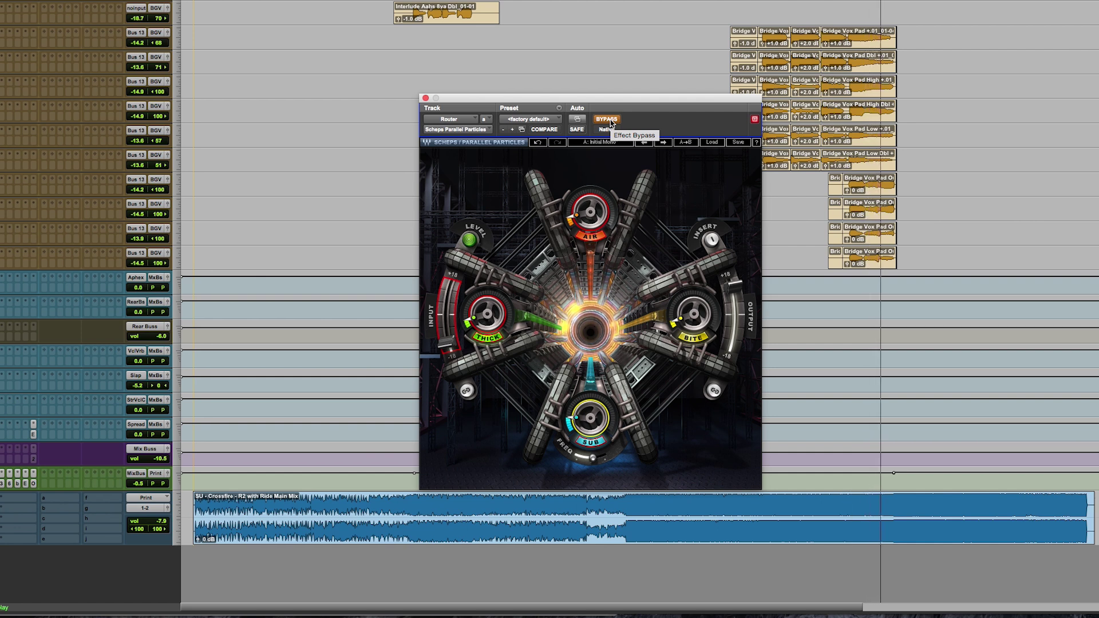
pyautogui.click(611, 122)
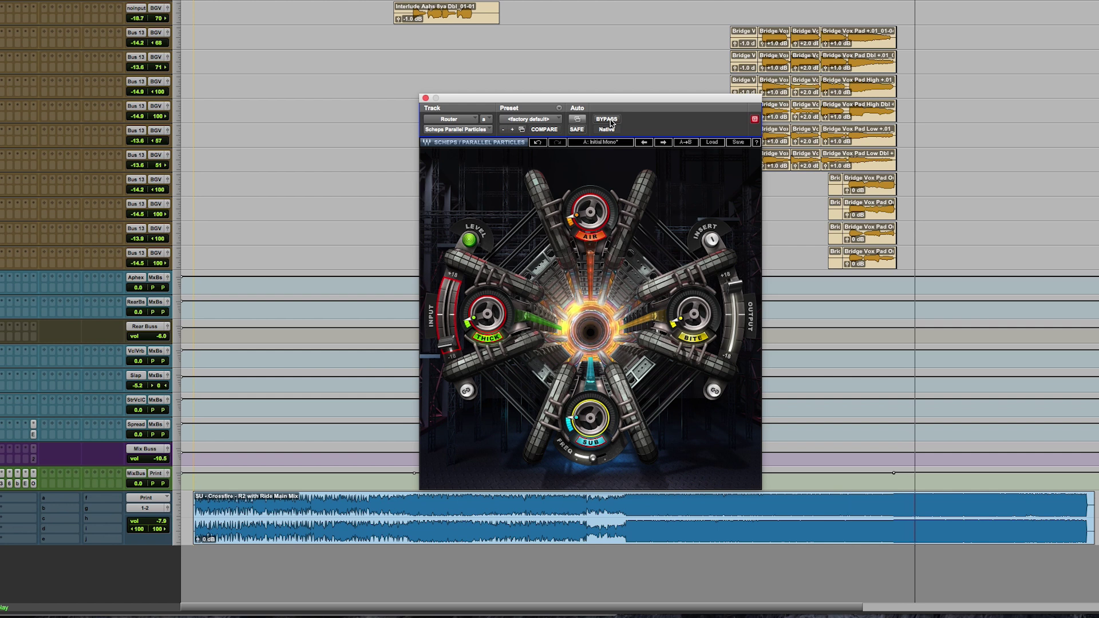
pyautogui.click(606, 119)
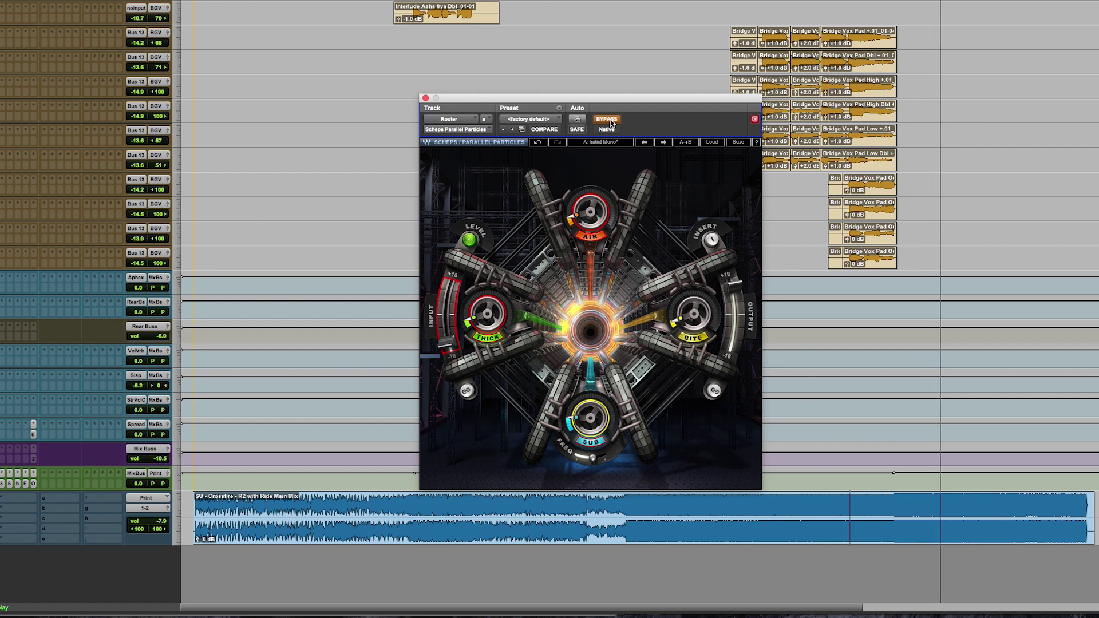
pyautogui.click(607, 119)
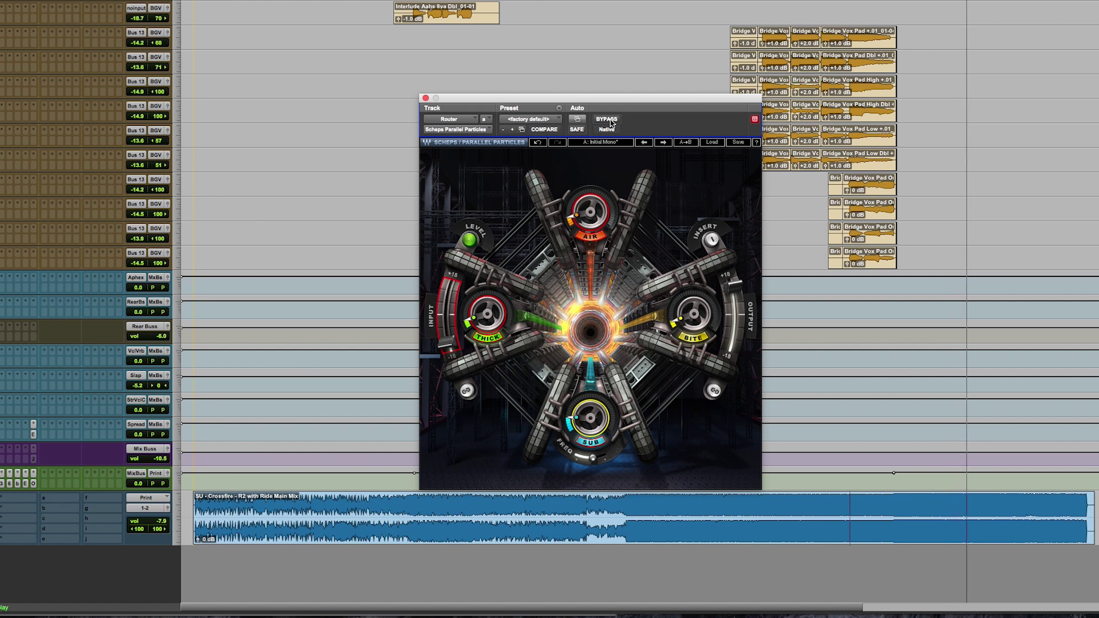
pyautogui.click(607, 120)
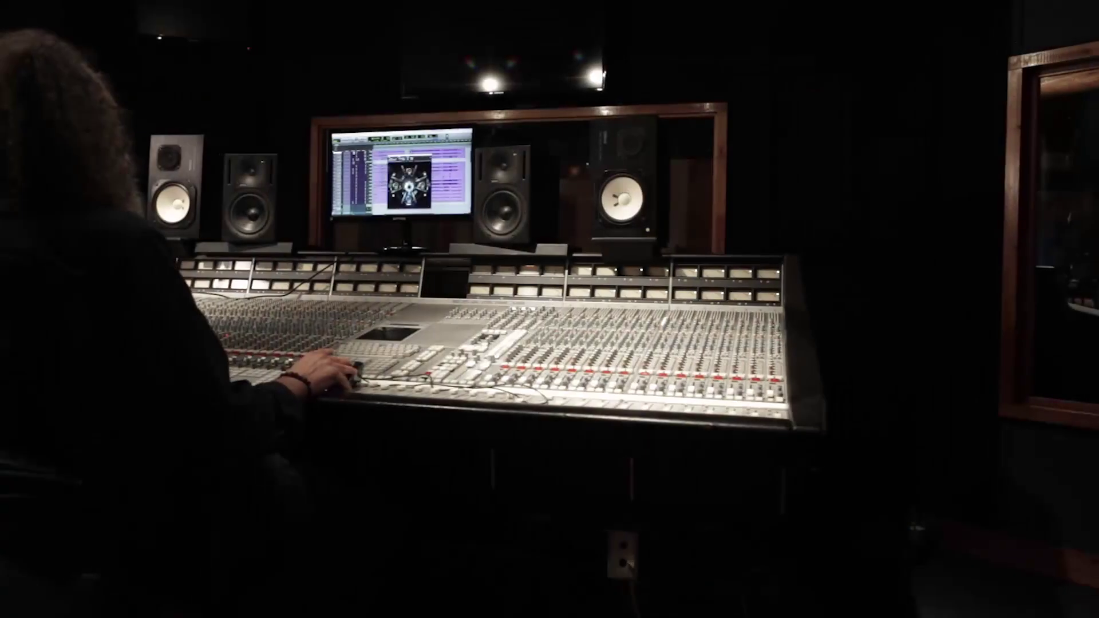